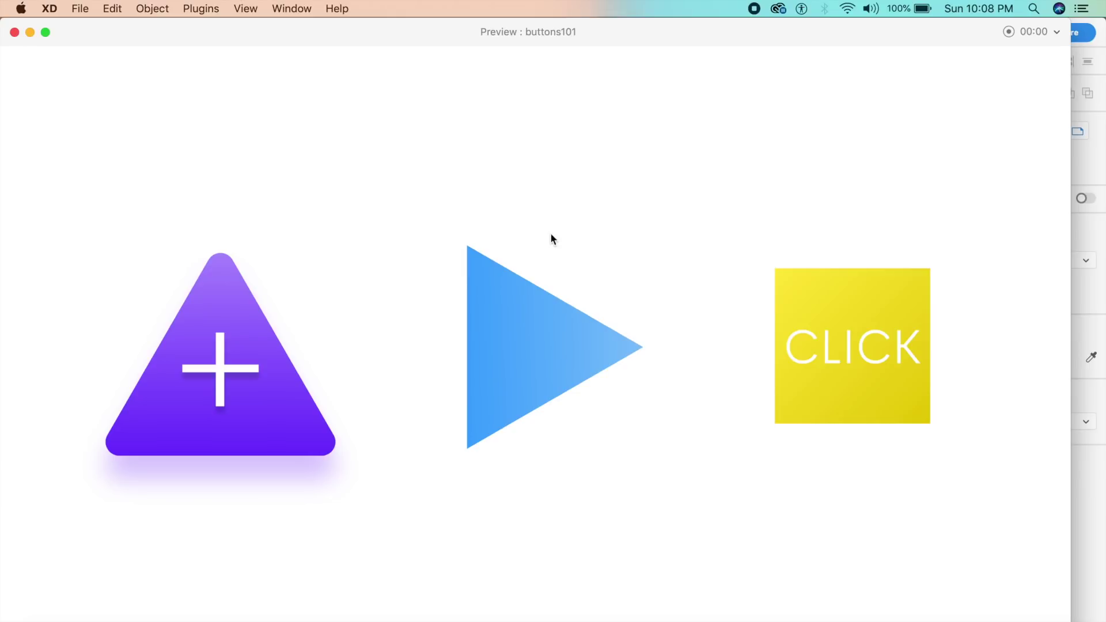
Step: Play the purple plus triangle, blue triangle and yellow CLICK button animations in the preview, and close the preview
click(250, 395)
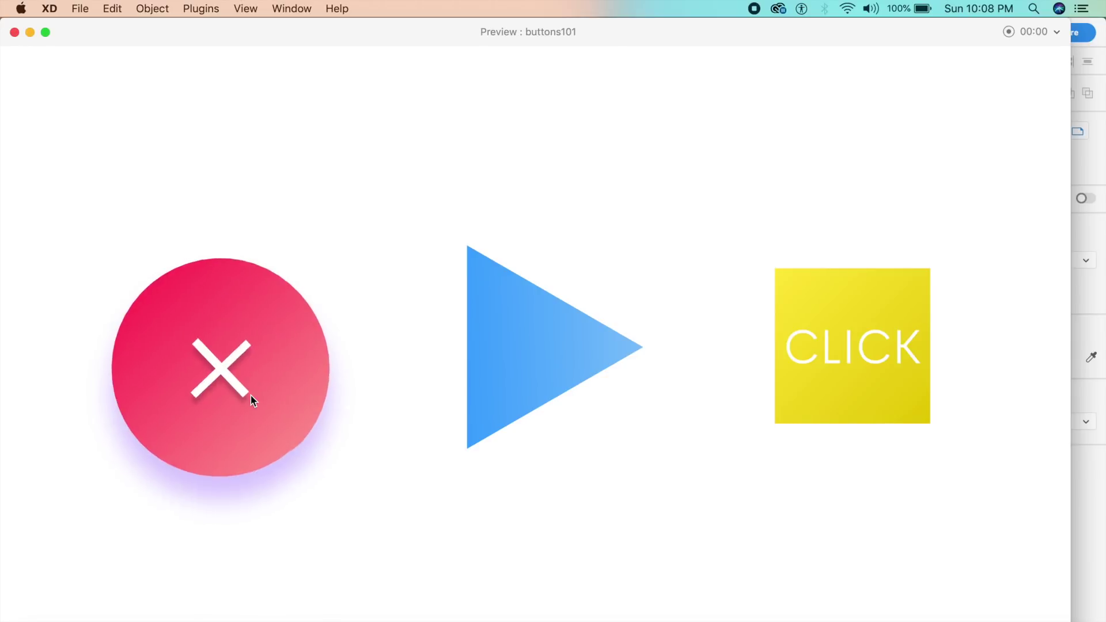
click(238, 392)
click(238, 391)
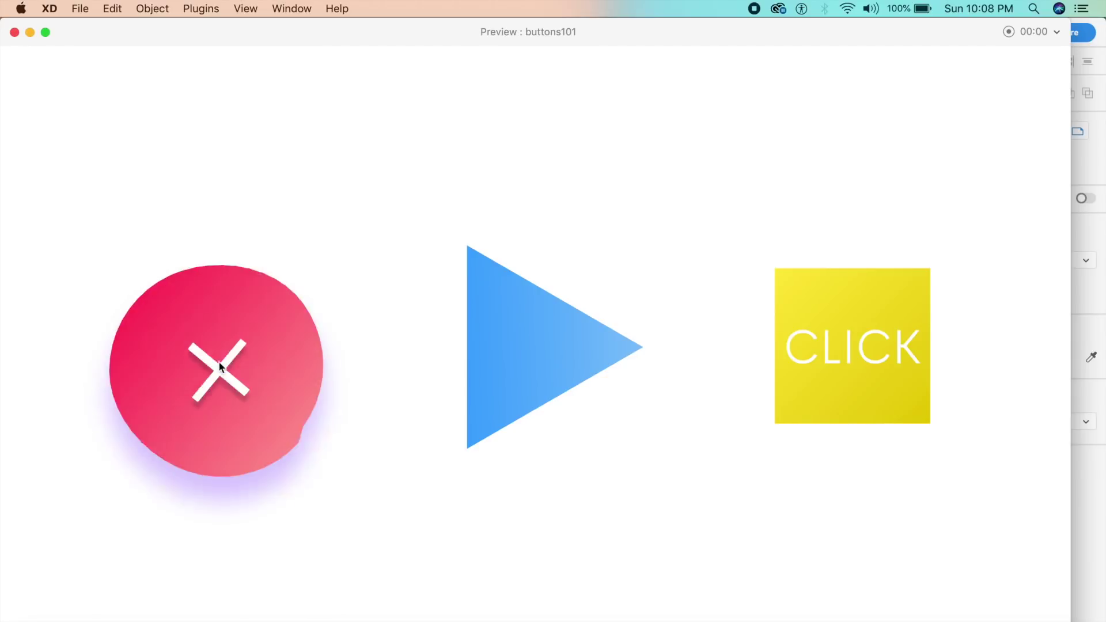
click(220, 363)
click(496, 353)
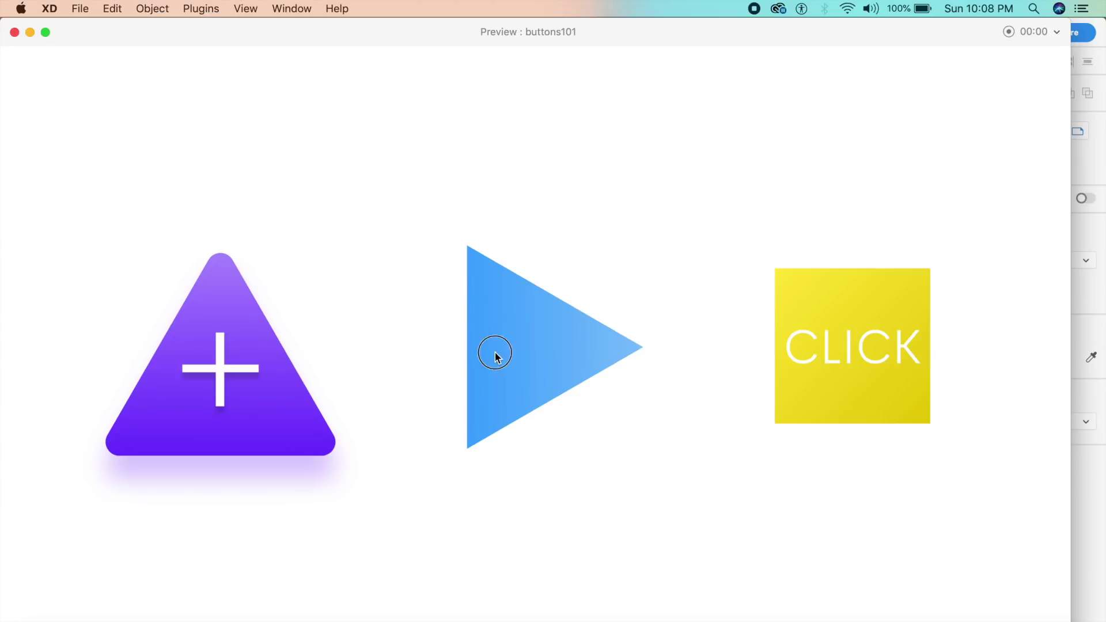
click(528, 352)
click(836, 352)
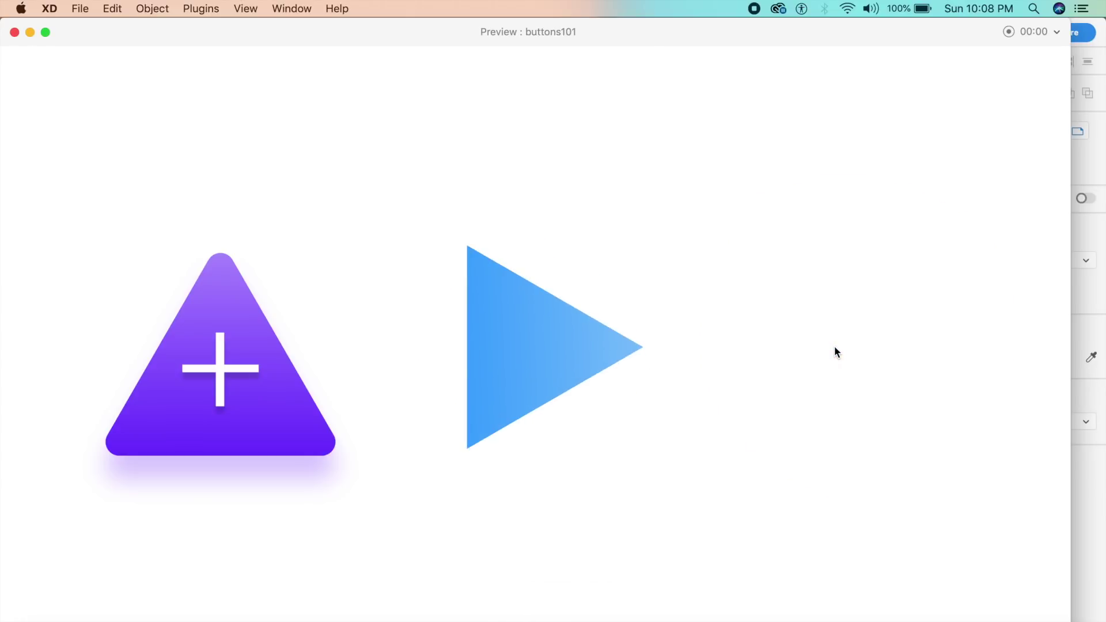
click(835, 347)
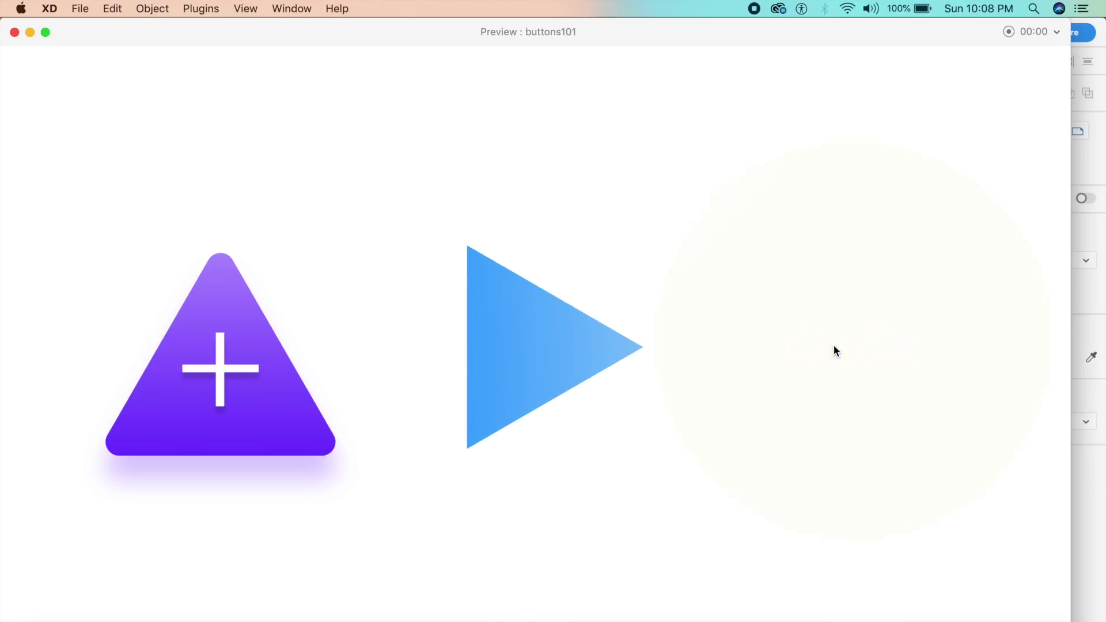
click(184, 398)
click(233, 380)
click(231, 380)
click(229, 376)
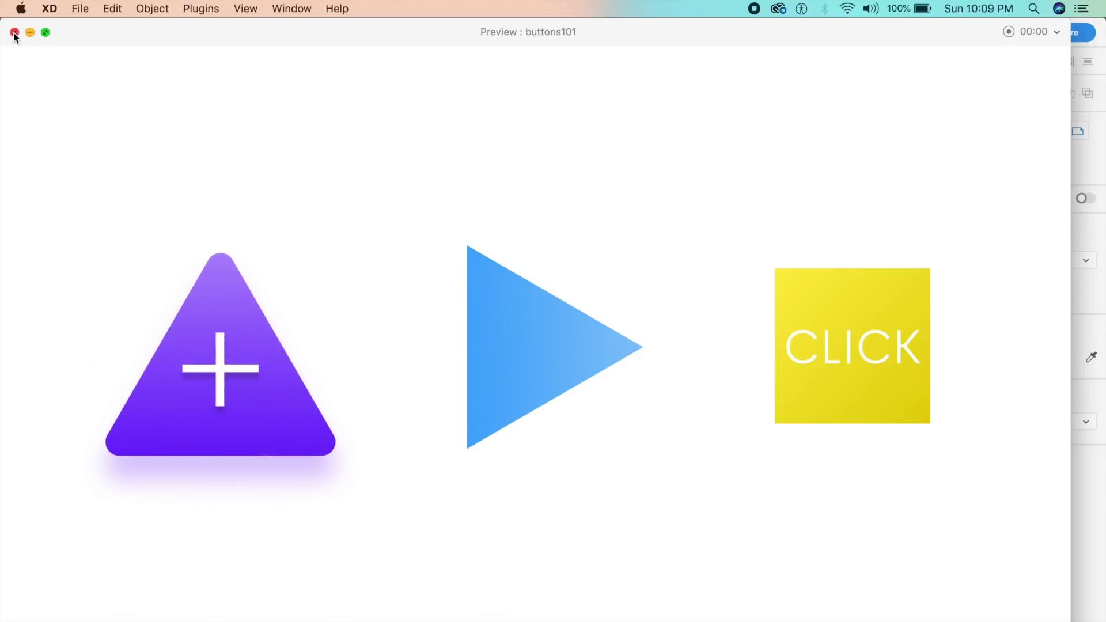
click(14, 32)
Step: Draw a square artboard about 3305 × 3305 in an empty area of the canvas away from the existing artboards
scroll(515, 424, down, 1)
drag(438, 406, 464, 282)
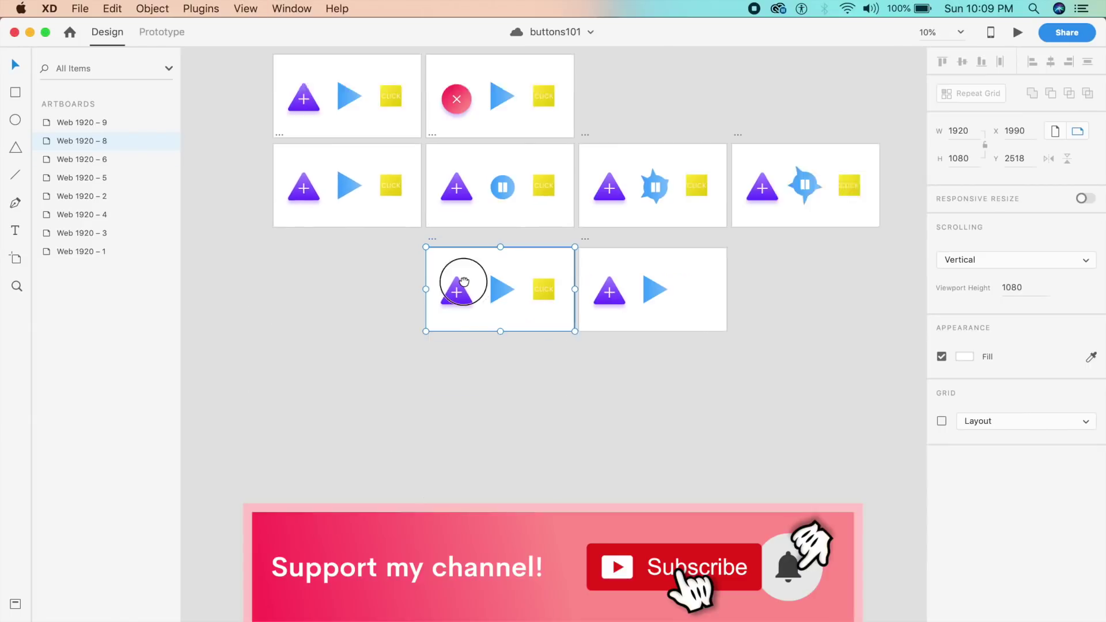
scroll(464, 282, down, 10)
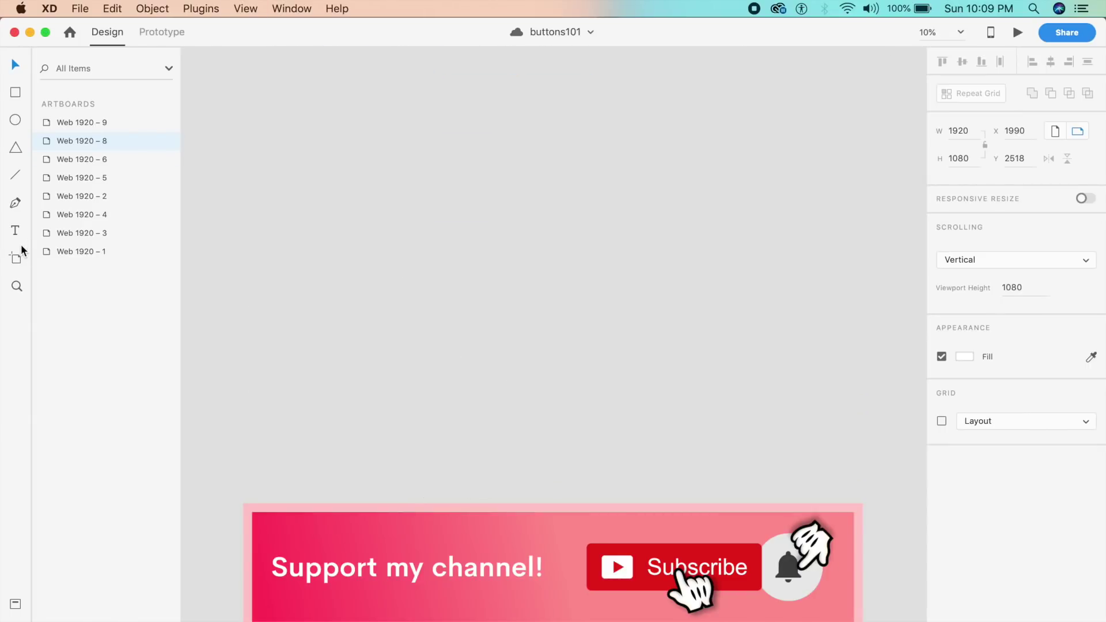
click(15, 260)
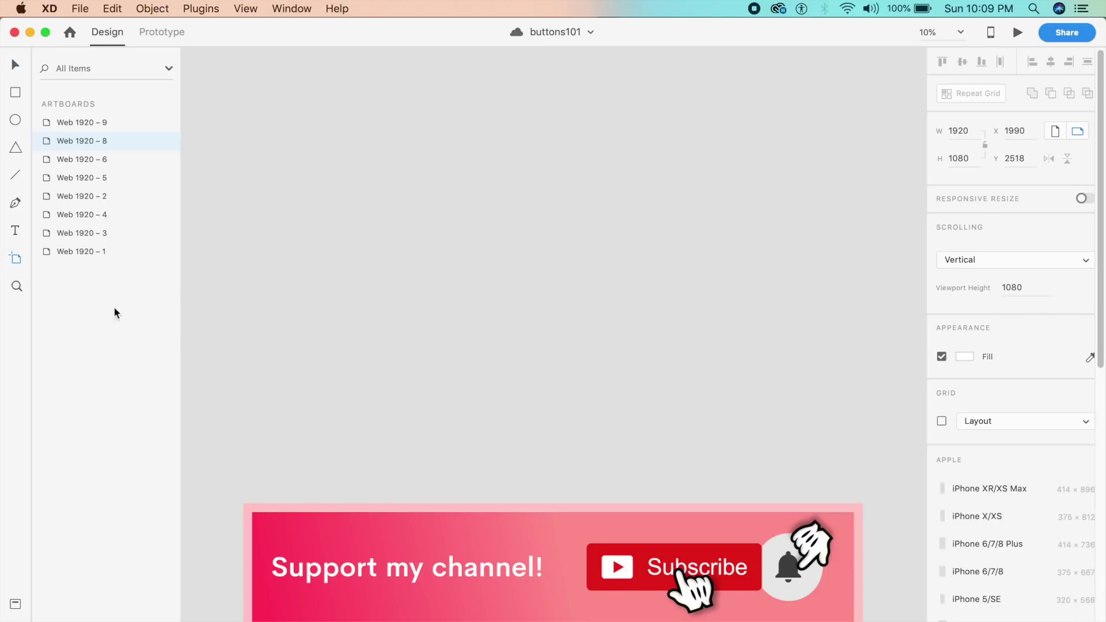
drag(309, 220, 563, 474)
key(super+=)
key(super+=)
drag(419, 488, 539, 468)
key(super+-)
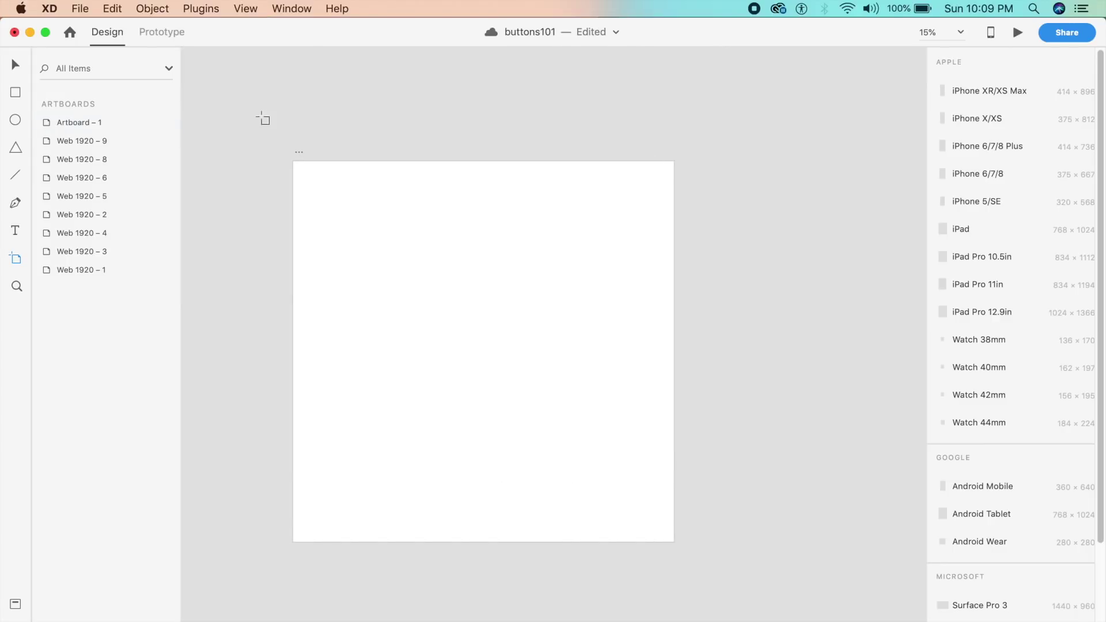
Step: Draw a triangle about 1981 × 1716 on the new artboard and center it there
click(16, 148)
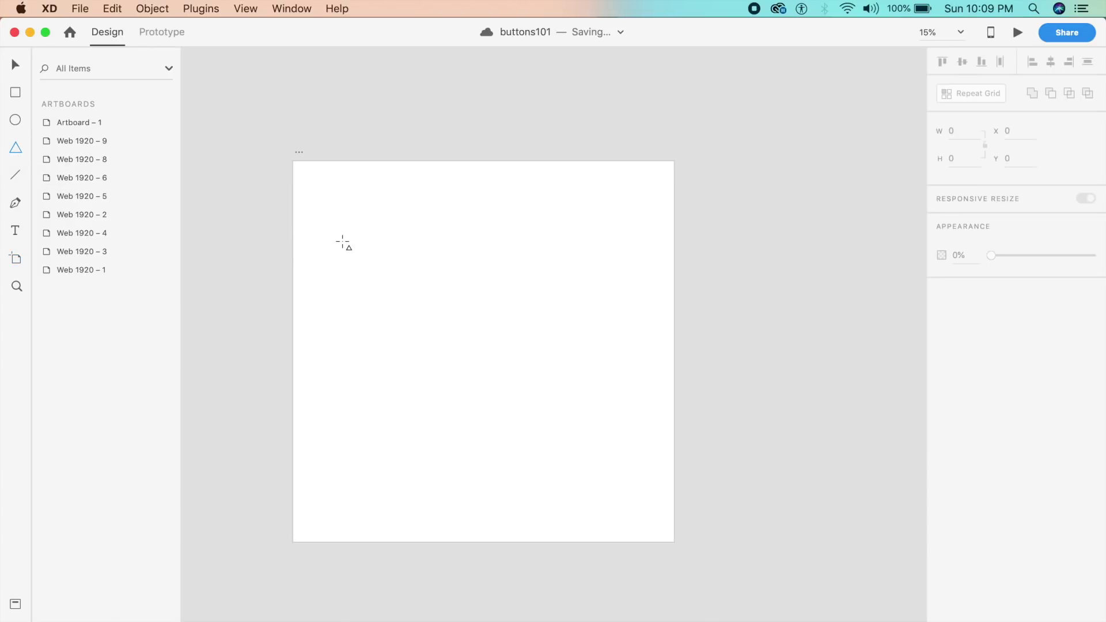
mouse_move(390, 241)
mouse_down()
mouse_move(439, 274)
mouse_move(551, 419)
mouse_move(618, 467)
mouse_up()
key(Escape)
drag(578, 400, 553, 406)
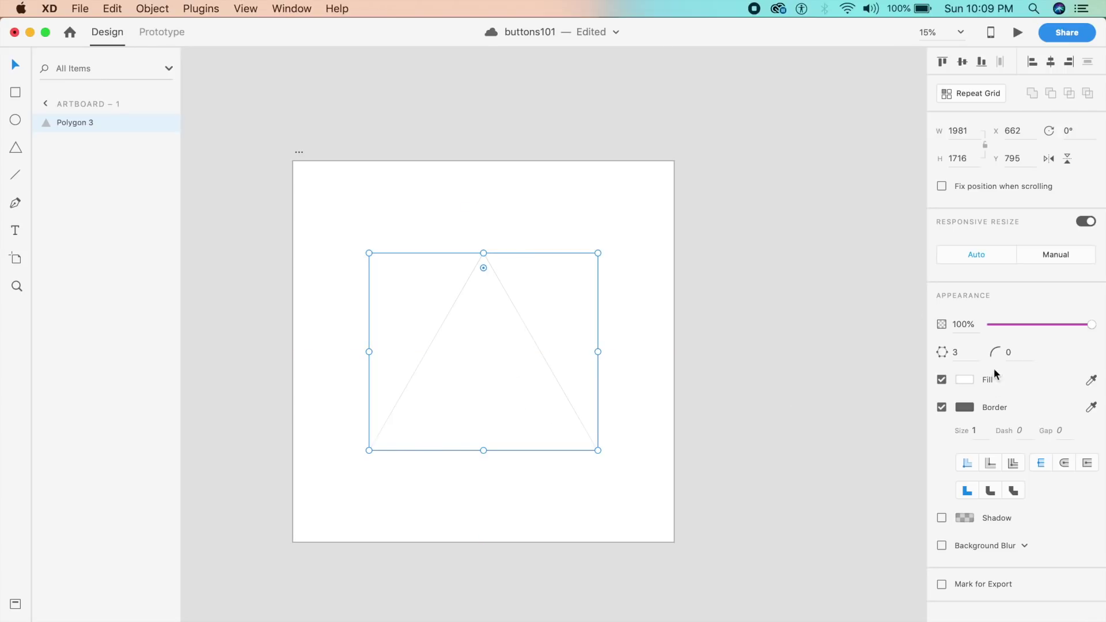
Step: Remove the triangle's border and fill it with the saved purple gradient #B595FF - #6F31FF
click(970, 357)
click(1029, 355)
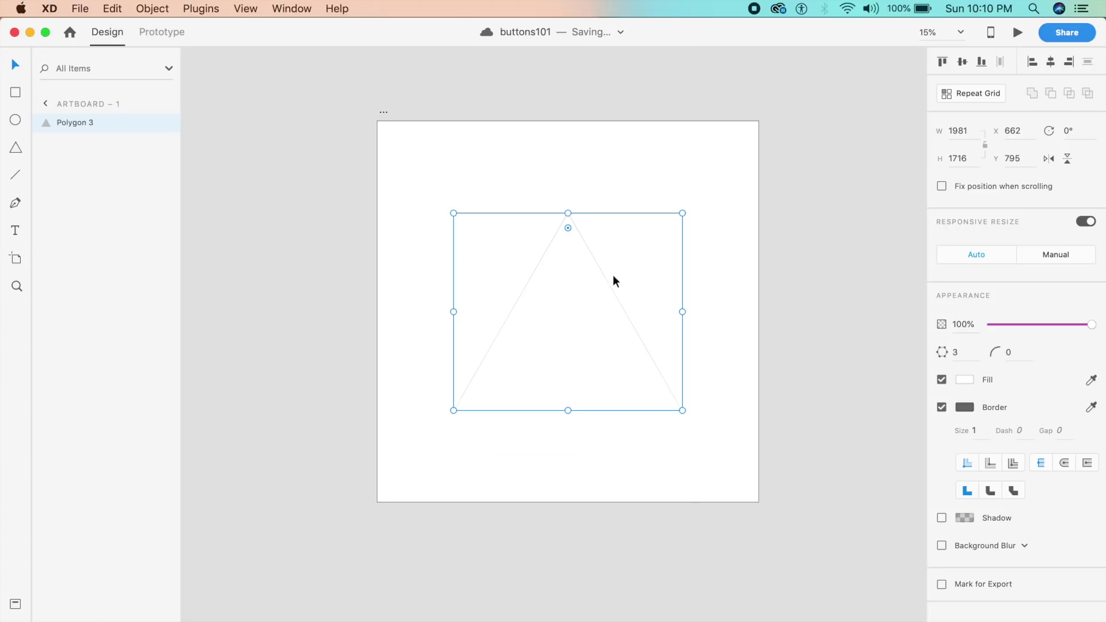
click(942, 407)
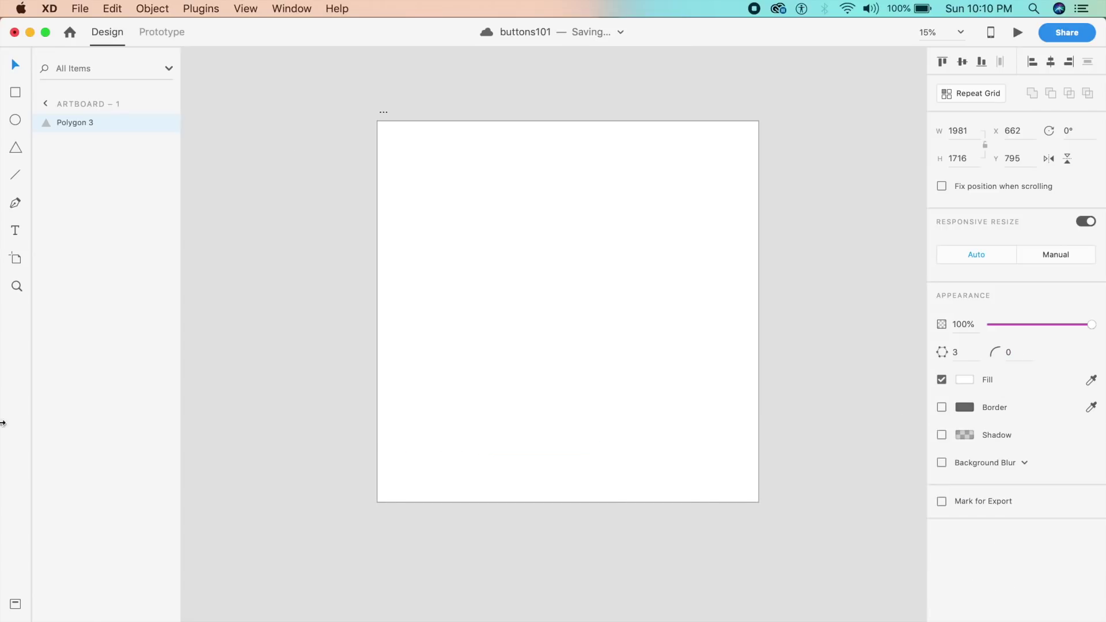
click(15, 605)
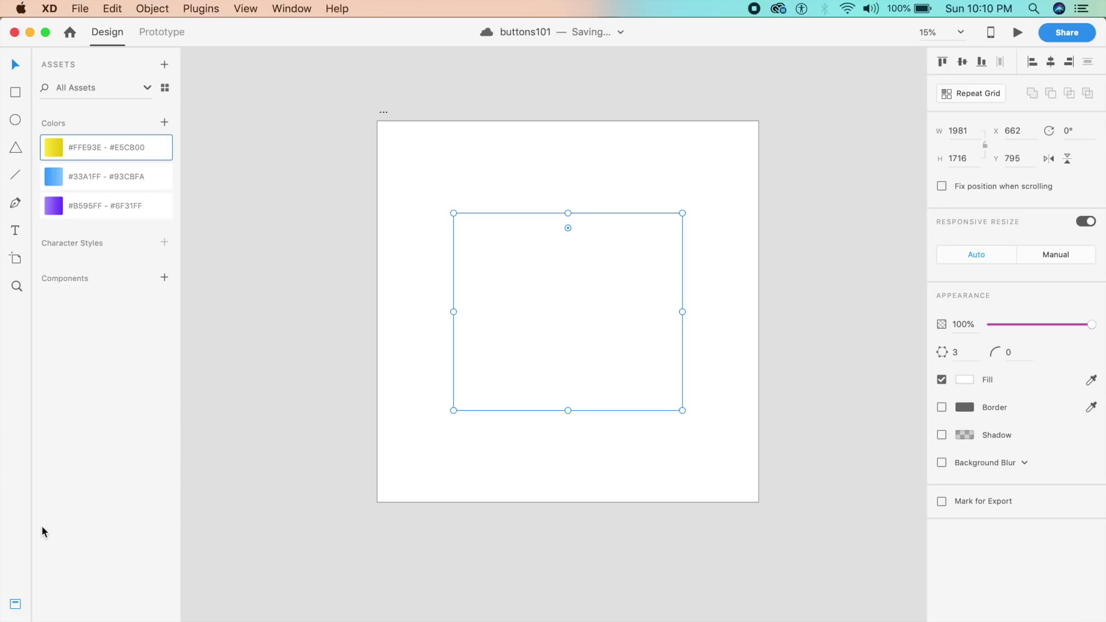
click(68, 209)
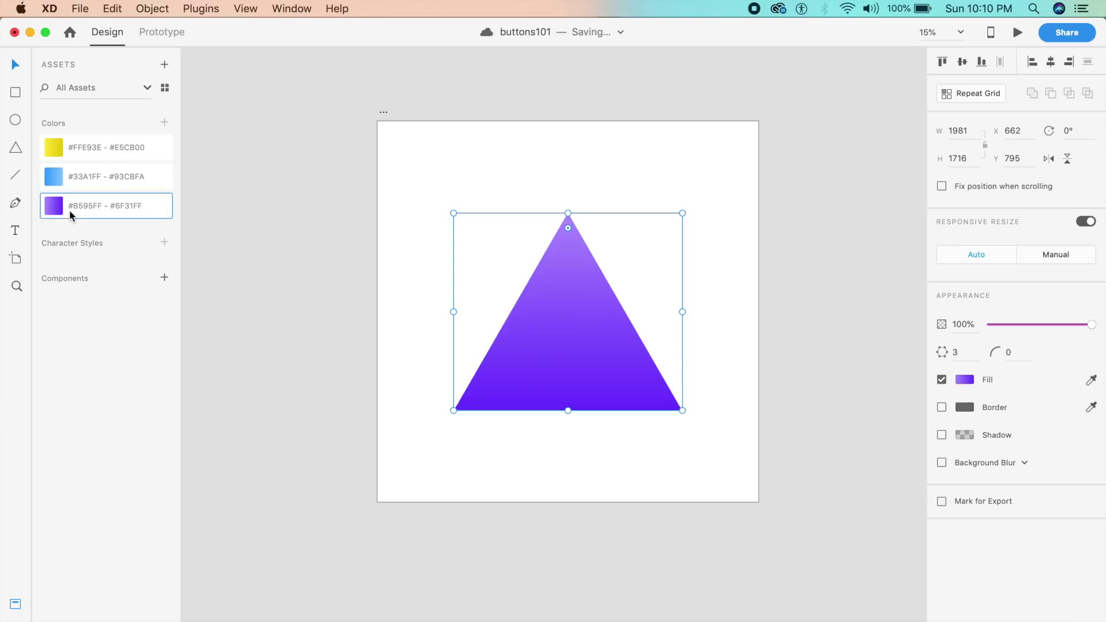
click(510, 538)
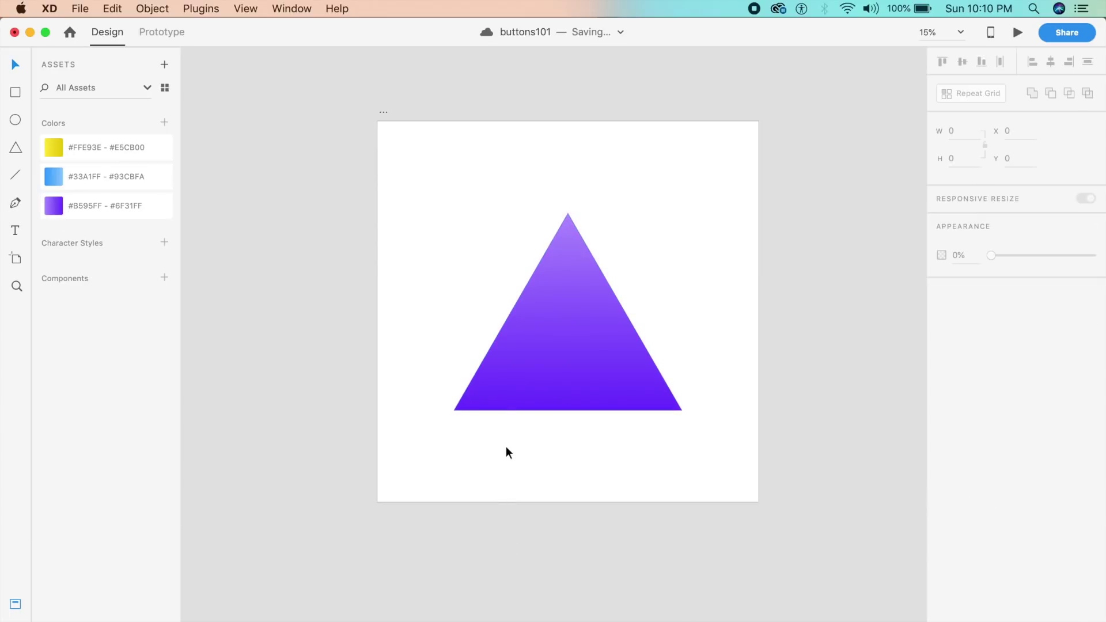
Step: Round the triangle's corners, trying smaller radii of 20 and 50 before setting the corner radius to 100
click(616, 374)
text(20)
key(Return)
click(1014, 351)
text(50)
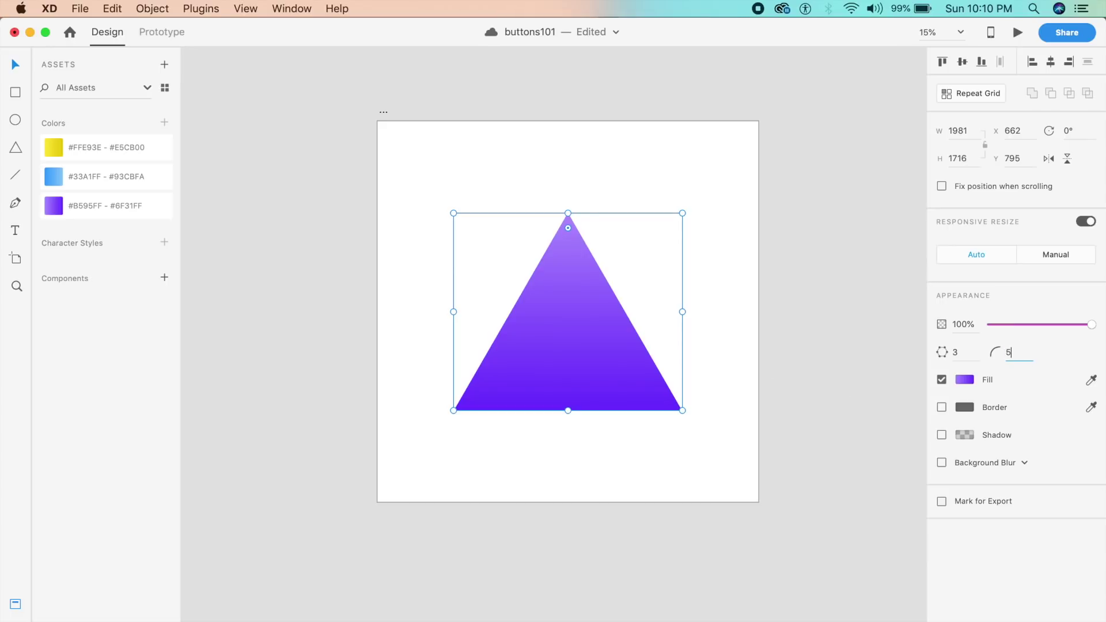
key(Return)
click(1019, 350)
click(655, 332)
click(617, 296)
Step: Add a white "+" text in Cerebri Sans Light on top of the triangle
drag(524, 169, 489, 172)
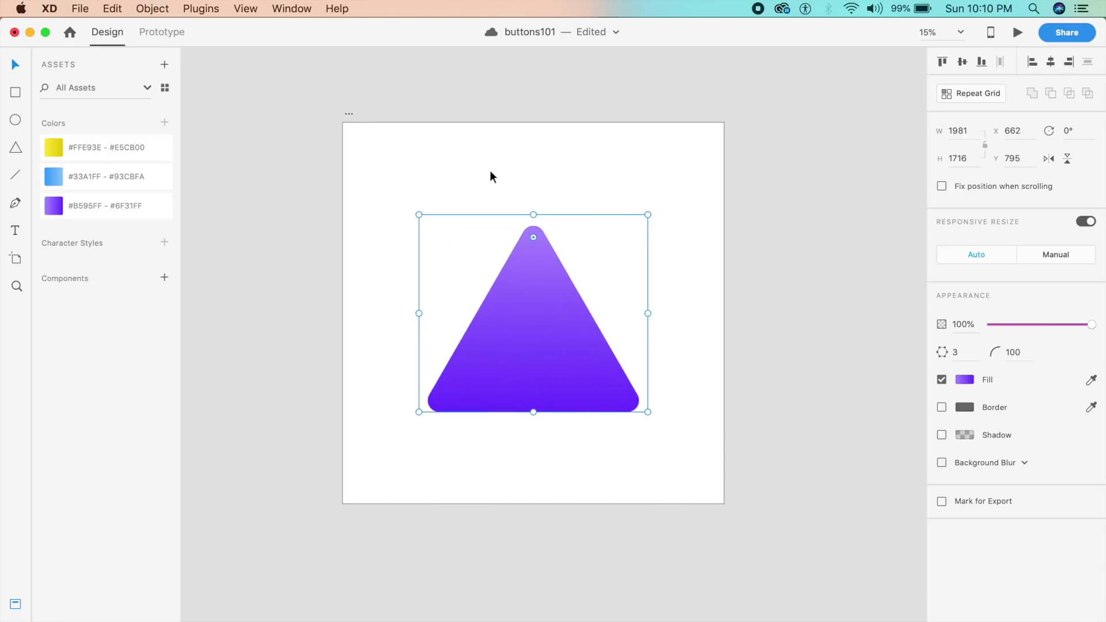
key(super+plus)
click(490, 345)
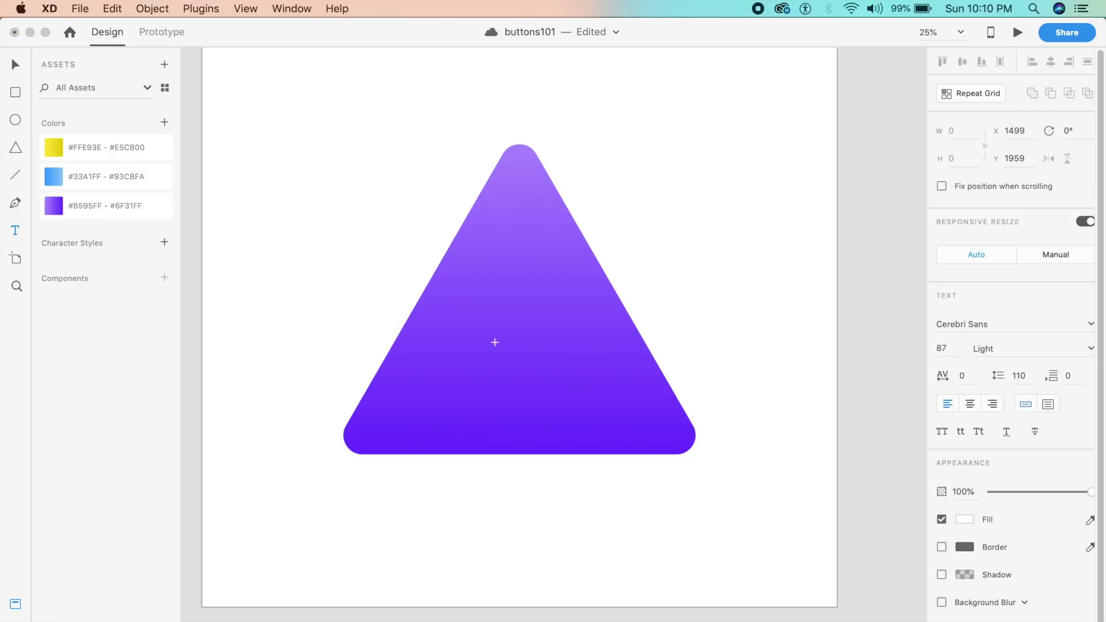
click(494, 349)
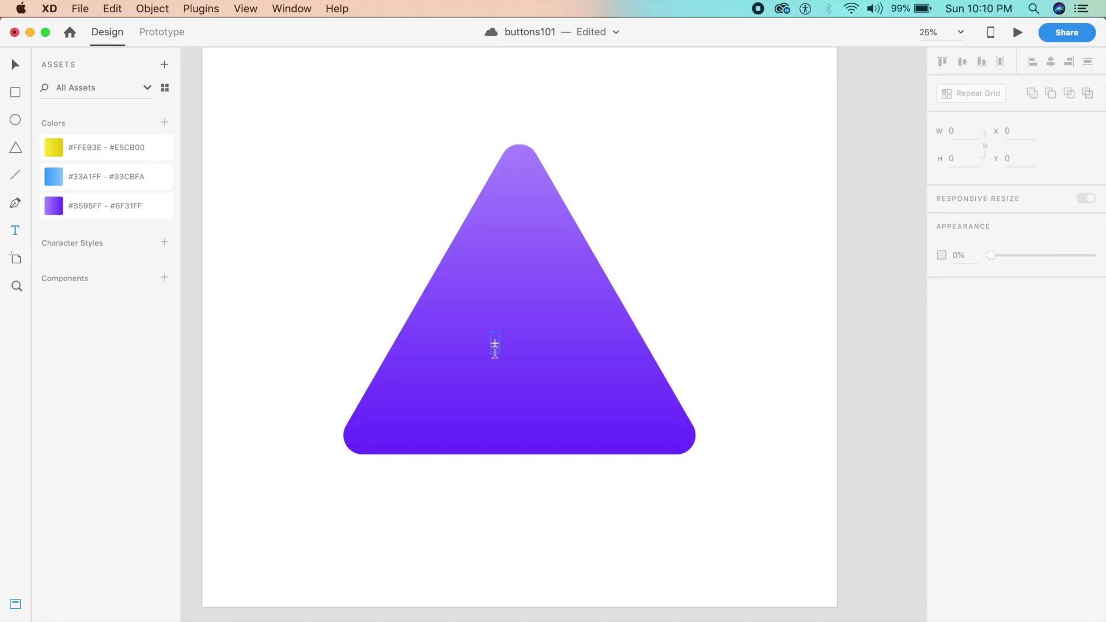
click(495, 353)
key(Escape)
key(Escape)
Step: Enlarge the plus sign to a text size of 1000 and center it horizontally inside the triangle
drag(496, 356, 538, 585)
drag(500, 447, 532, 323)
click(686, 296)
click(637, 261)
Step: Convert the plus sign text to a path
click(538, 330)
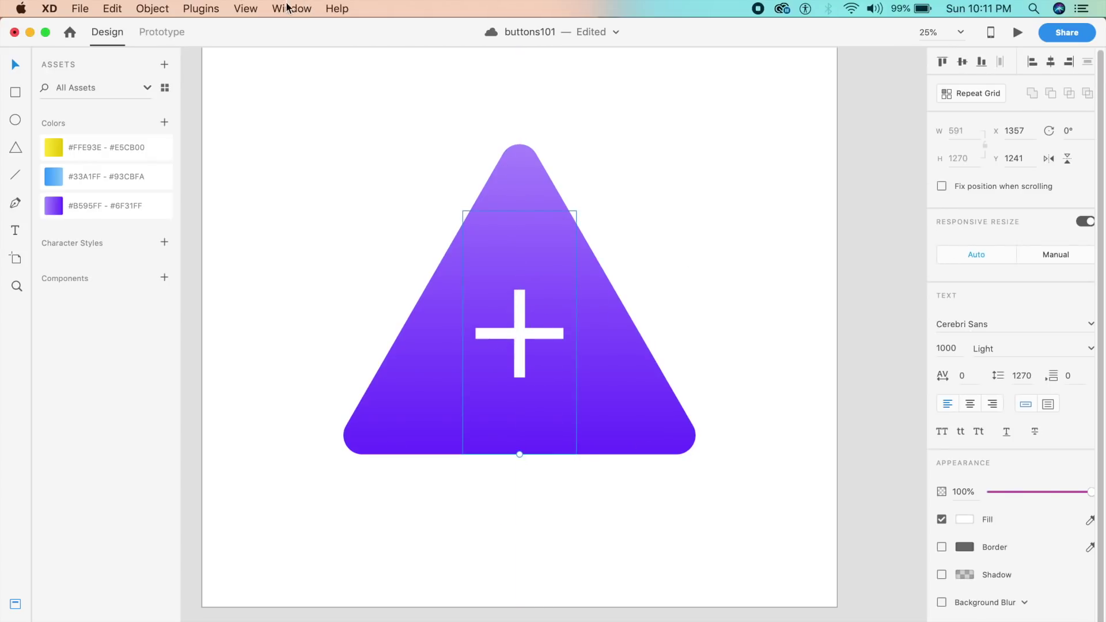
click(151, 8)
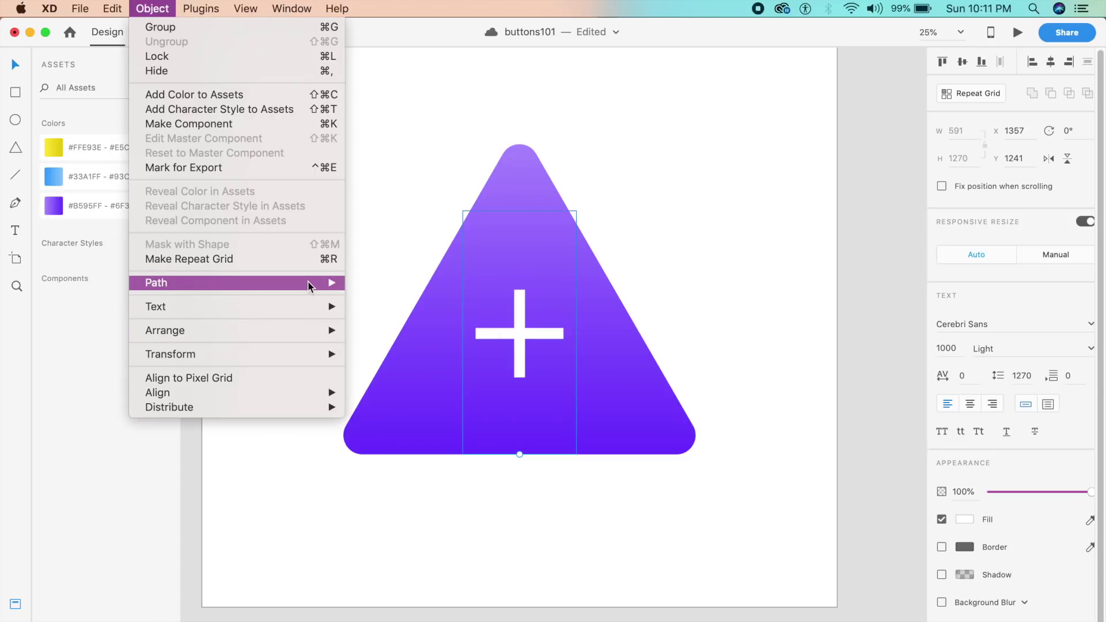
mouse_move(309, 285)
click(371, 338)
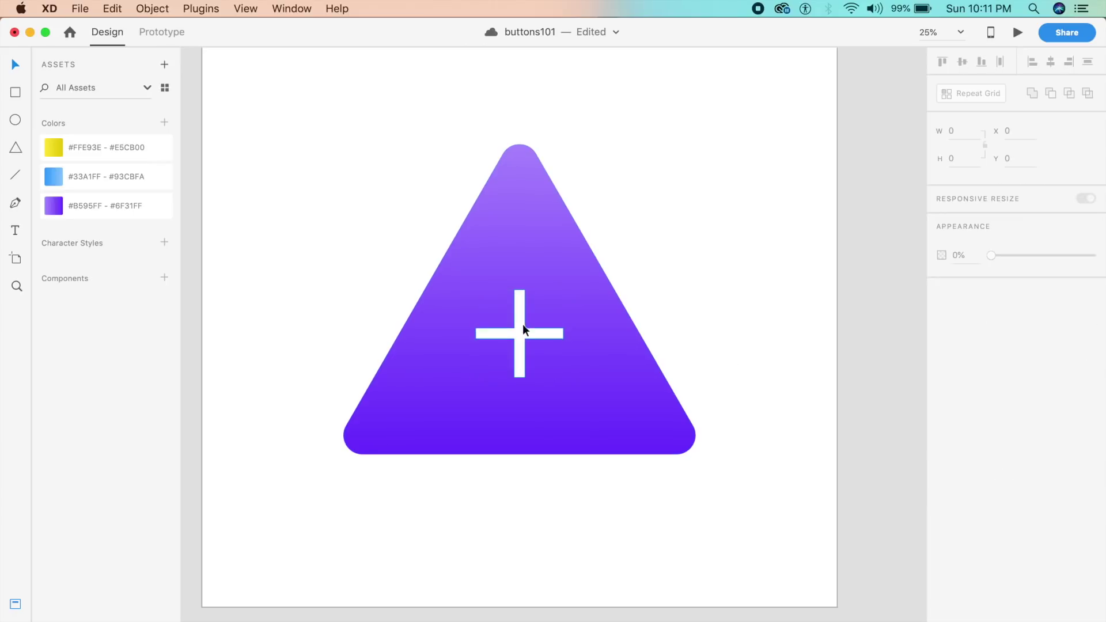
Step: Give the plus sign a #000000 shadow with a Y offset of 6, a blur of 6 and 25% opacity
click(941, 408)
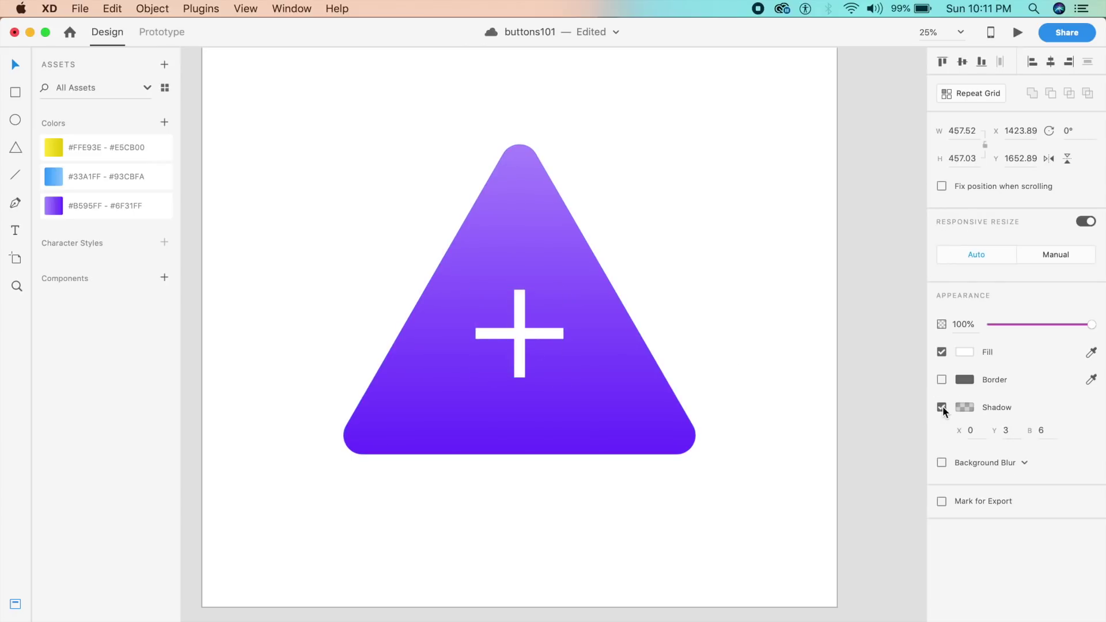
click(1008, 431)
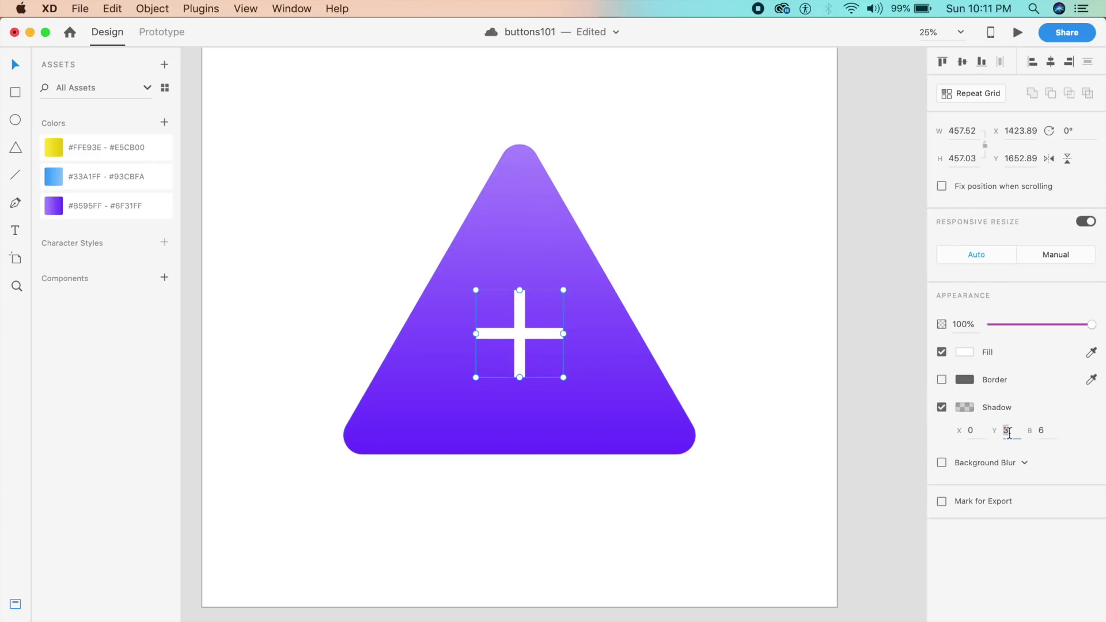
text(6)
click(1042, 432)
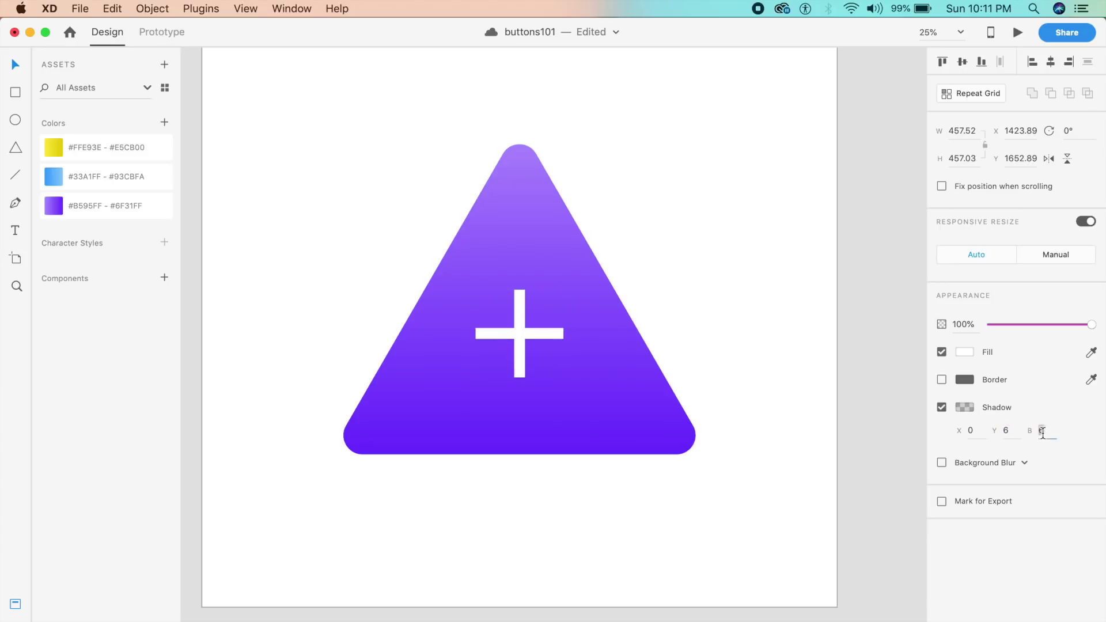
click(972, 409)
click(909, 456)
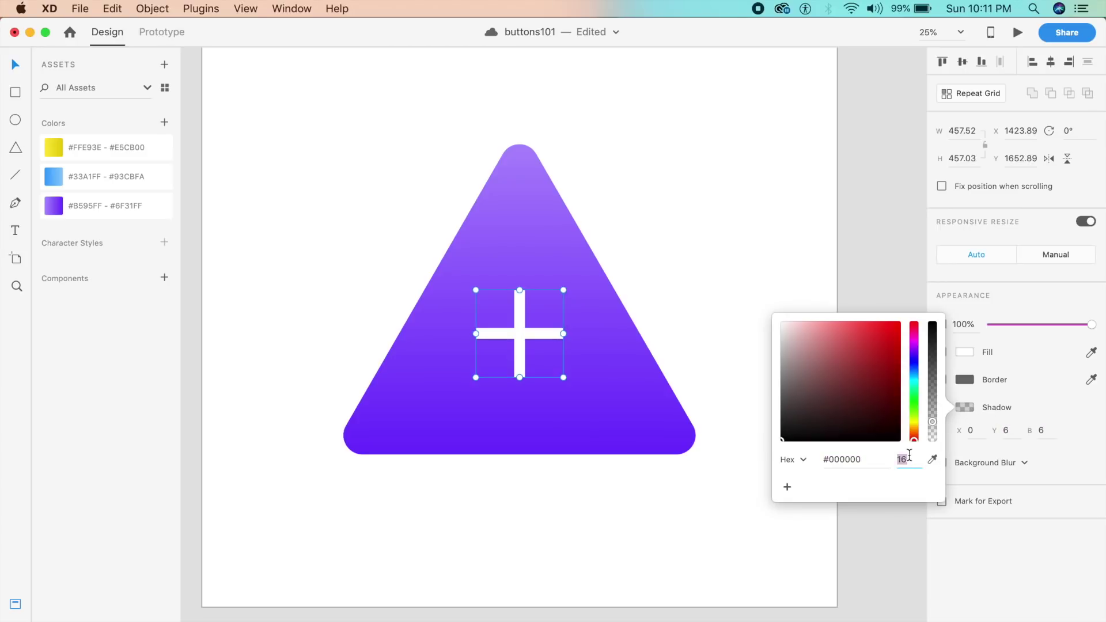
text(25)
key(Return)
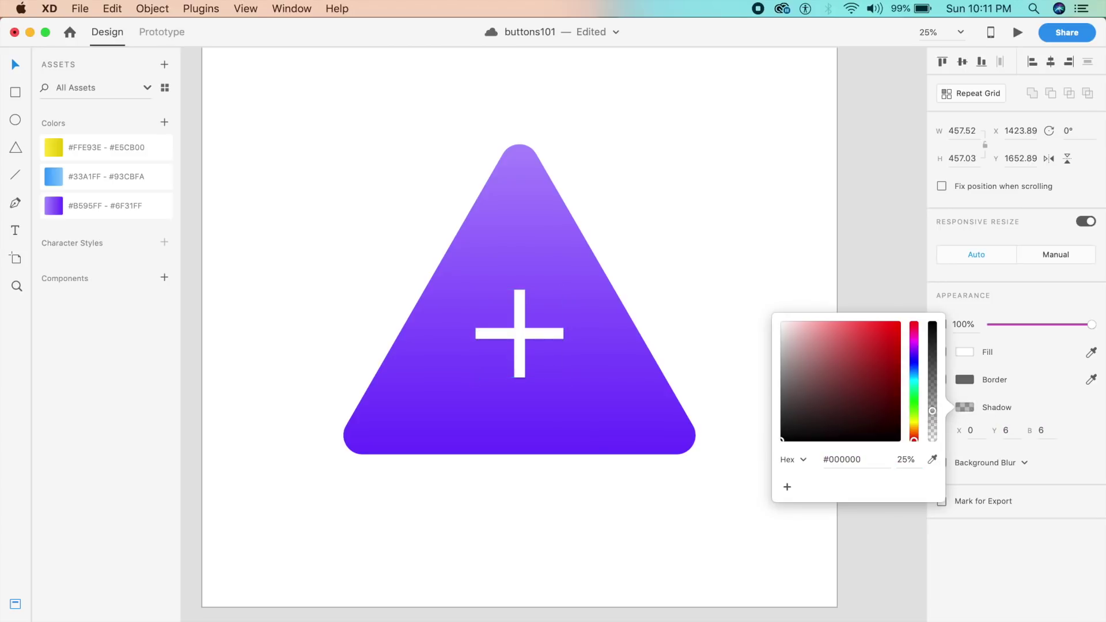
click(666, 210)
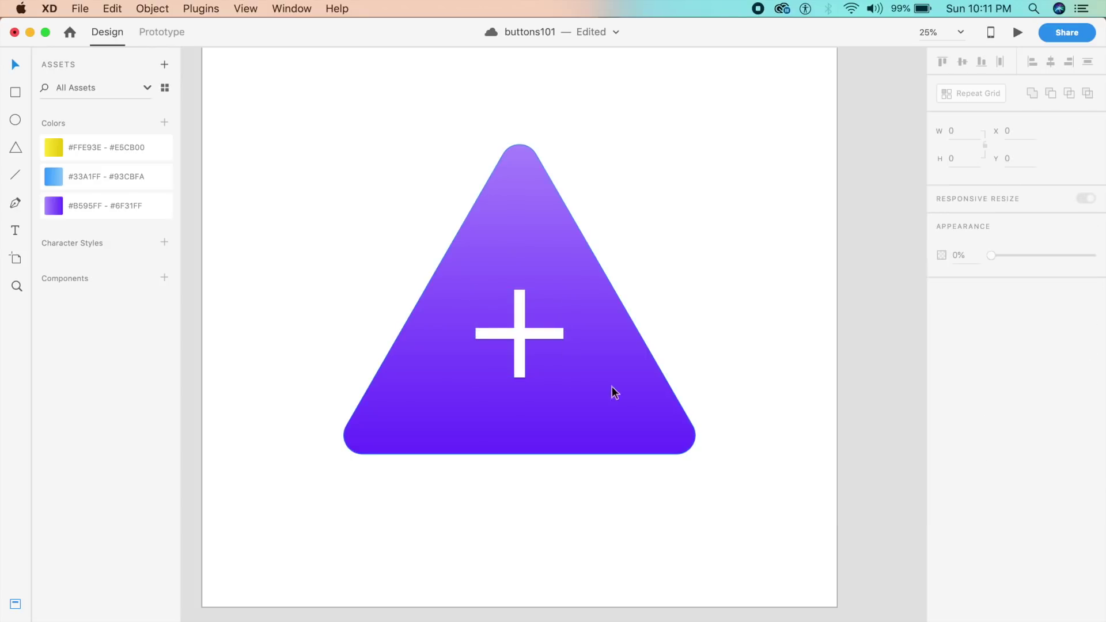
Step: Duplicate the artboard containing the purple triangle and plus sign
click(508, 340)
key(super+minus)
key(super+minus)
click(588, 282)
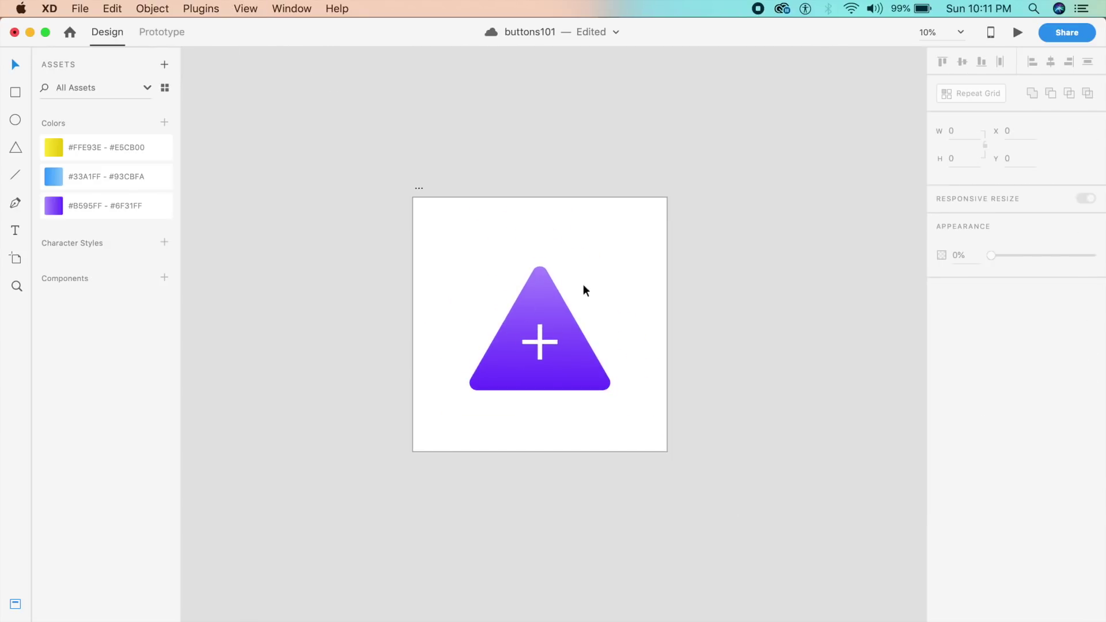
click(611, 296)
key(super+d)
Step: Rotate the triangle on the duplicated artboard by 60° so it points down, and align it horizontally with the plus sign
key(super+plus)
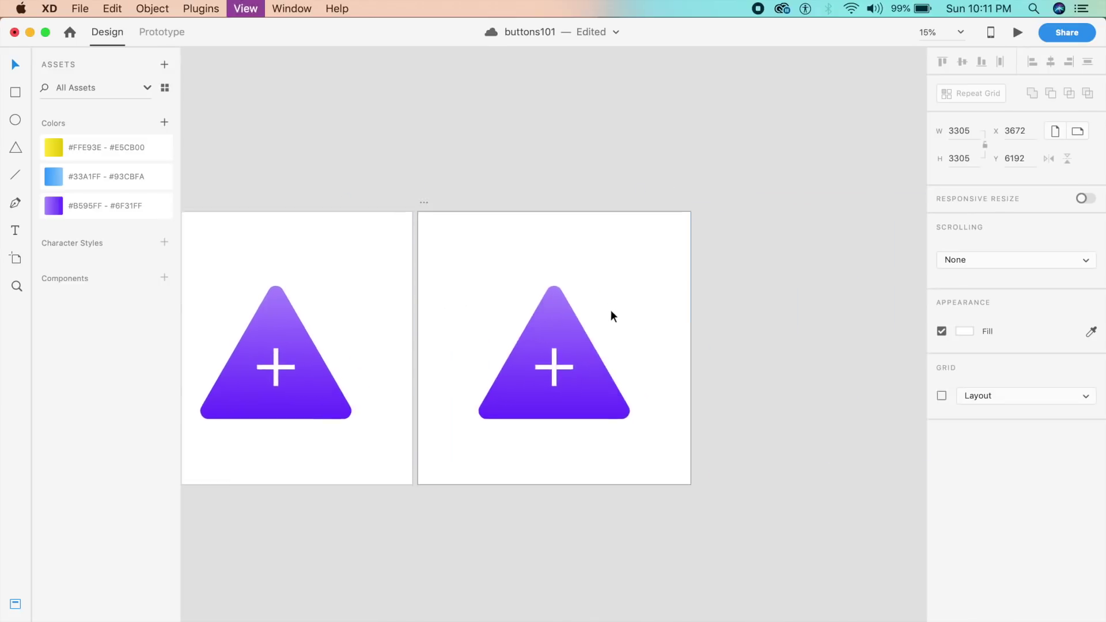
key(super+plus)
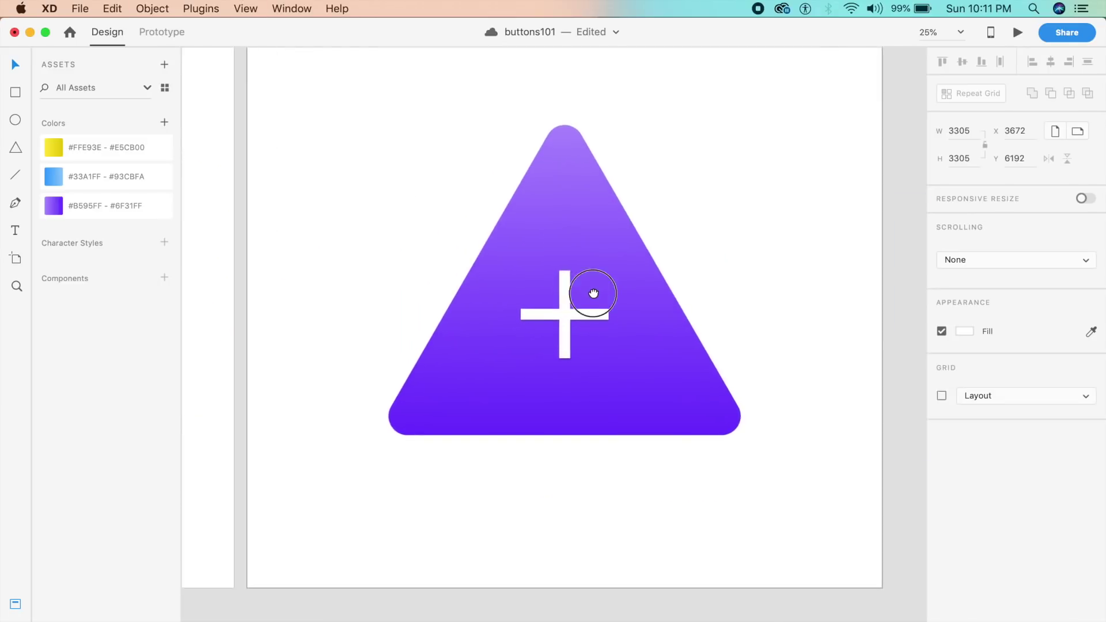
drag(592, 293, 541, 343)
key(super+minus)
key(super+plus)
click(596, 431)
key(super+minus)
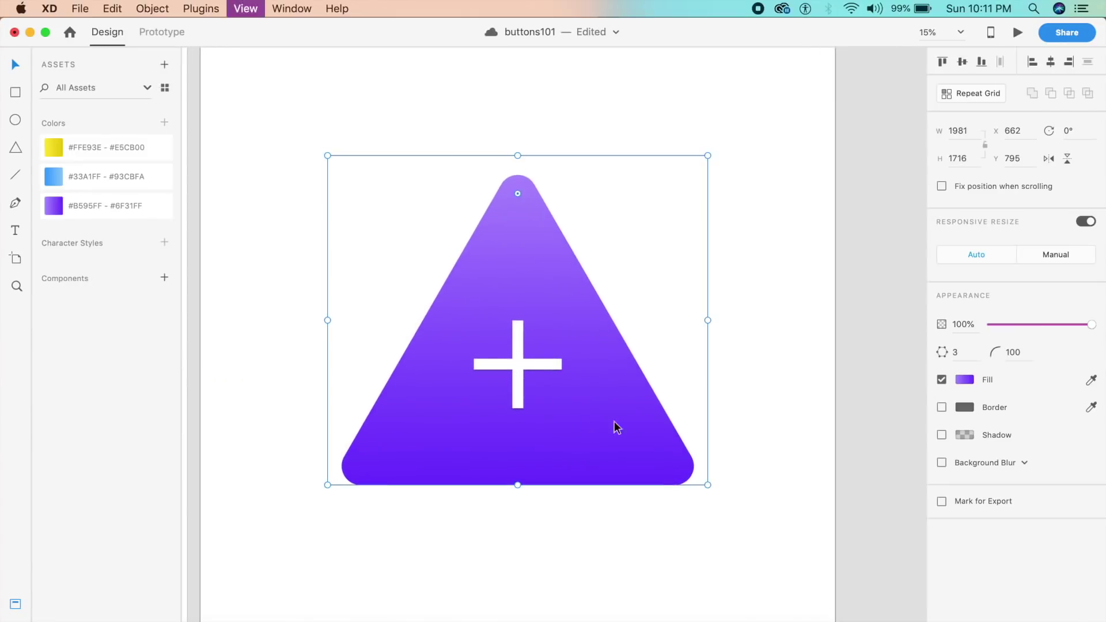
drag(653, 232, 622, 367)
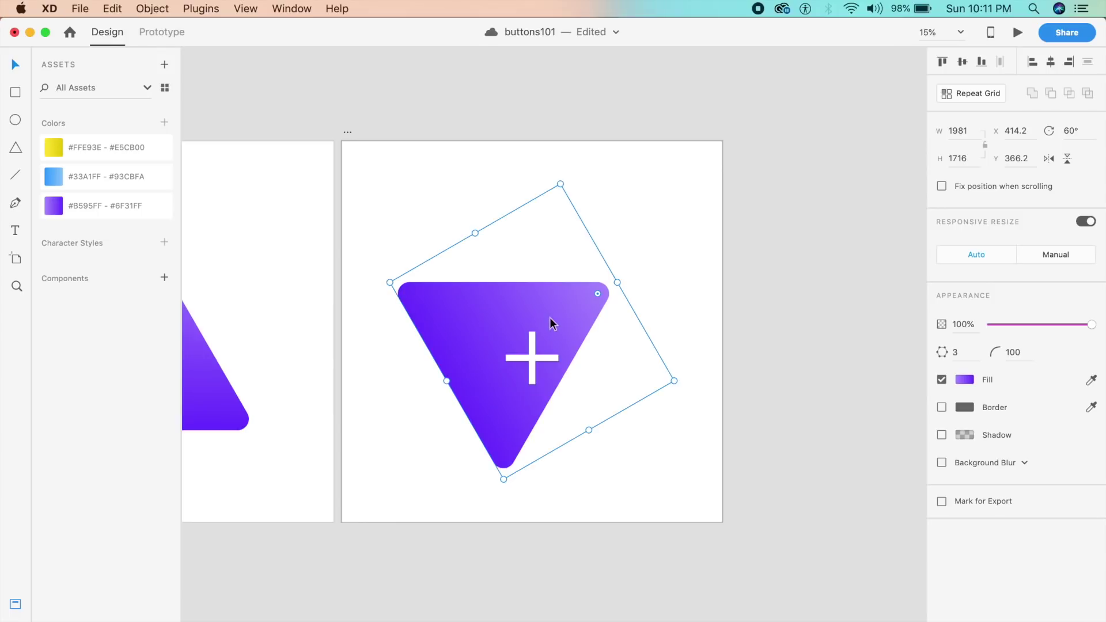
drag(541, 316, 565, 304)
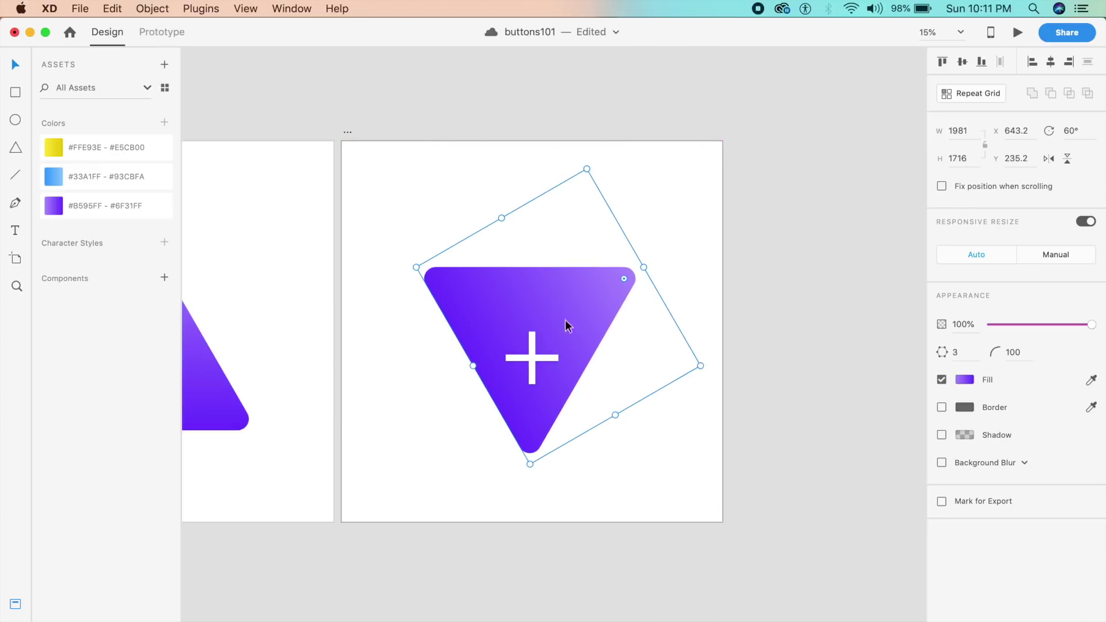
Step: Move the downward-pointing triangle up to a Y position of 0.2 on the duplicated artboard
click(641, 486)
scroll(563, 466, down, 2)
scroll(499, 494, up, 2)
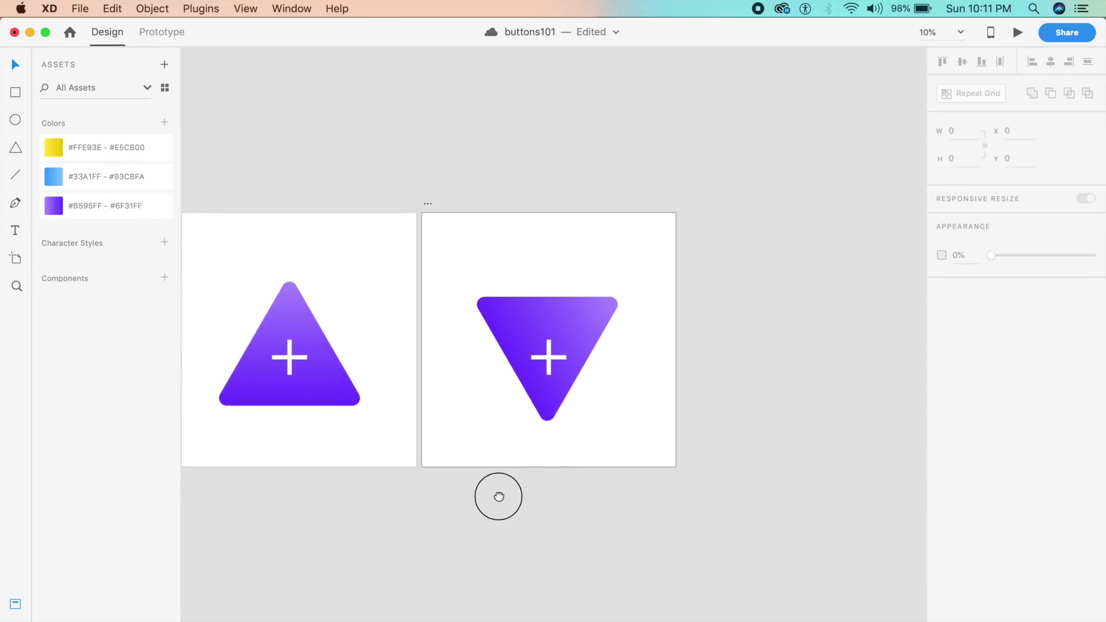
click(589, 354)
drag(588, 354, 590, 345)
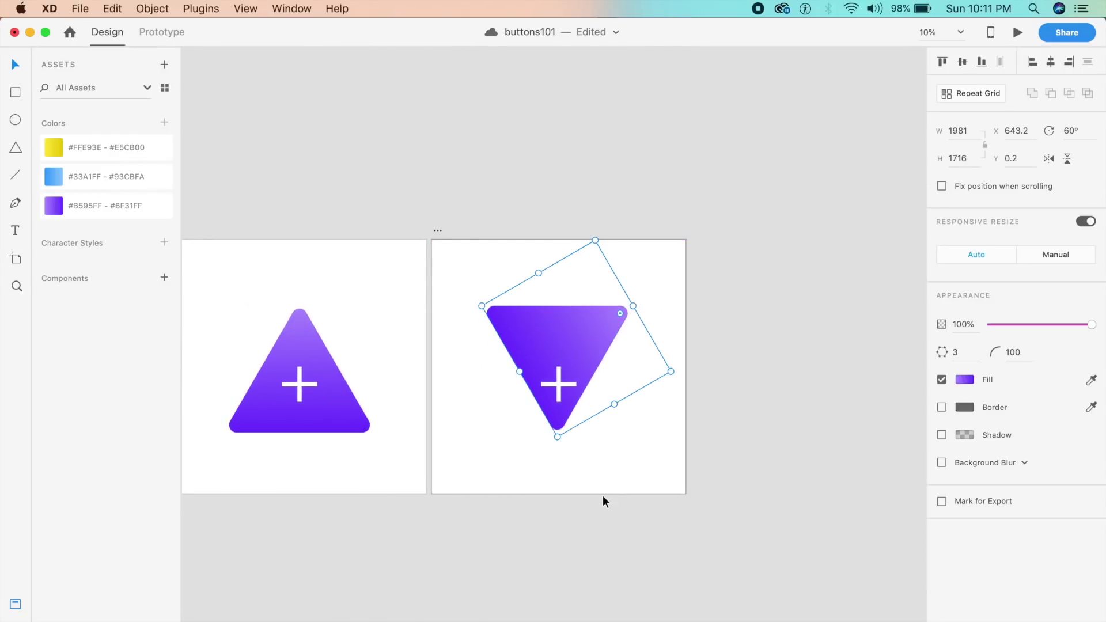
Step: Set the corner count of the triangle on the duplicated artboard to 50 to make it a near-circle
click(602, 497)
key(super+equal)
click(575, 327)
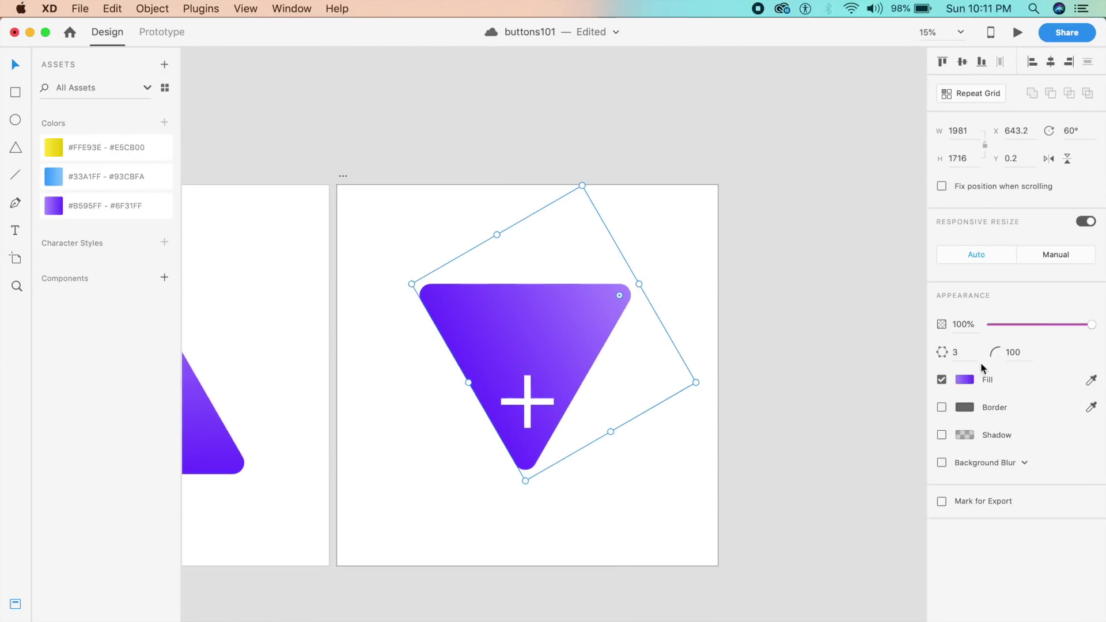
click(961, 348)
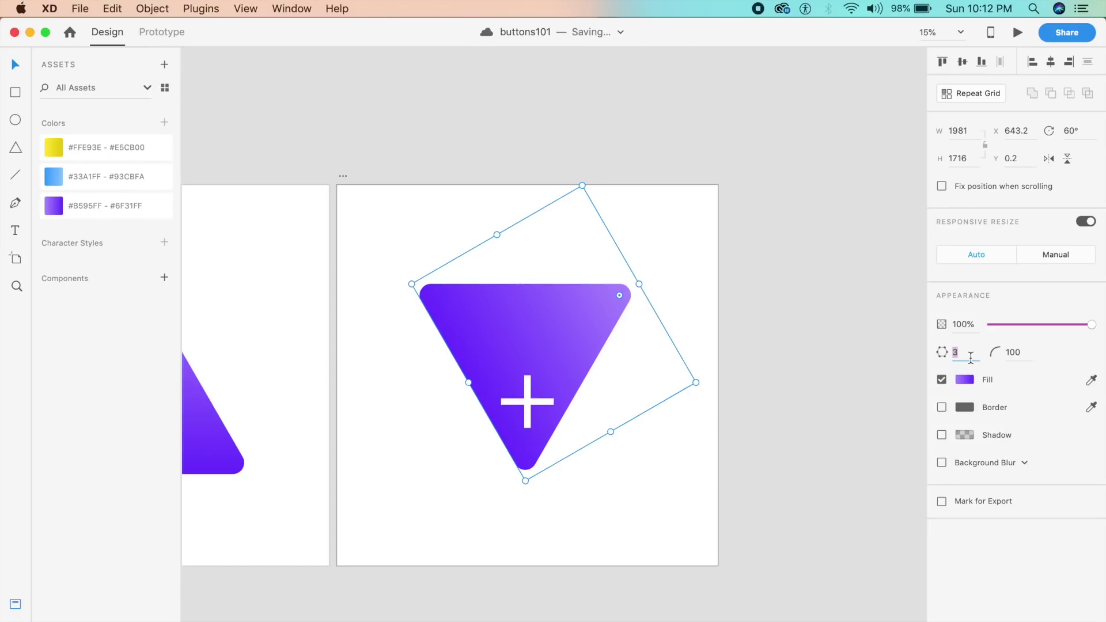
text(50)
key(Return)
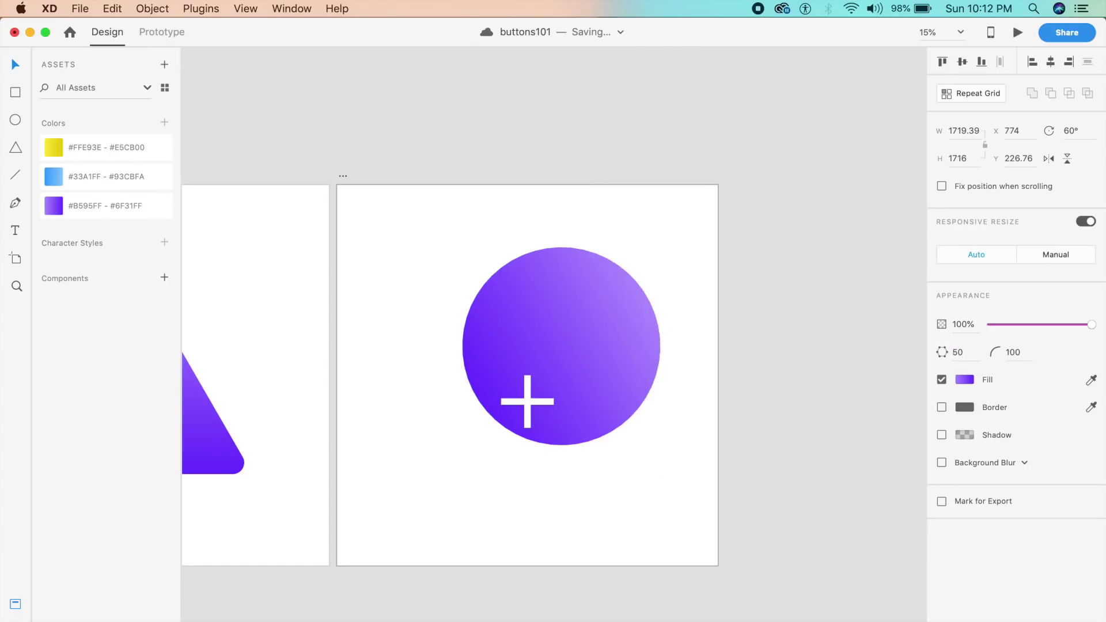
Step: Centre the purple 50-sided circle on the plus sign and check the smoothness of its edge
drag(612, 345, 578, 391)
drag(582, 472, 597, 444)
key(super+equal)
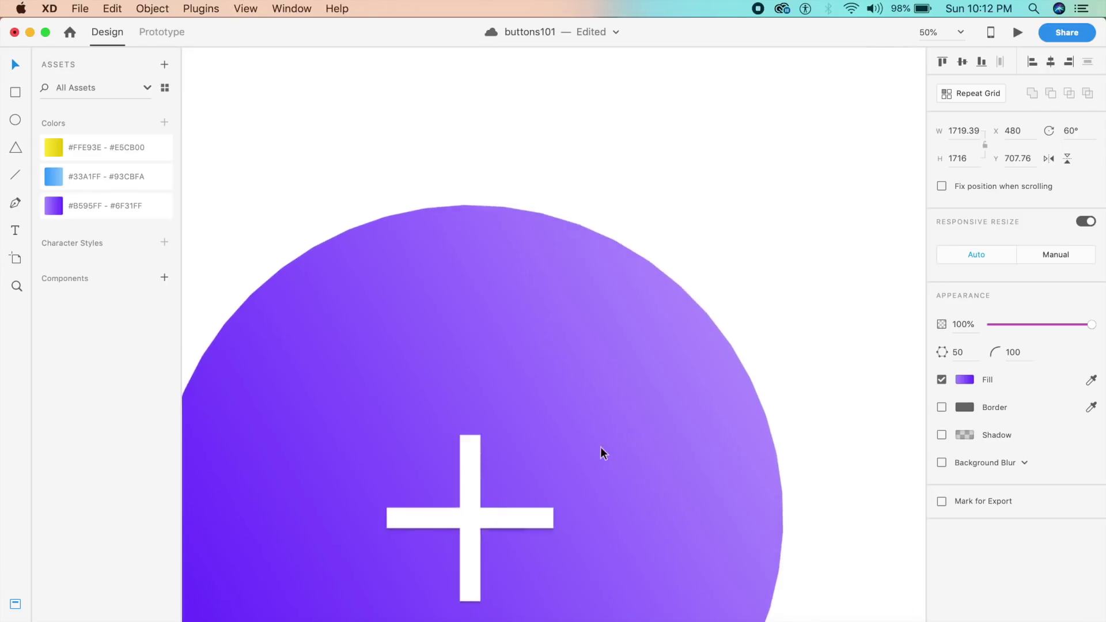
scroll(600, 447, up, 2)
scroll(615, 376, up, 5)
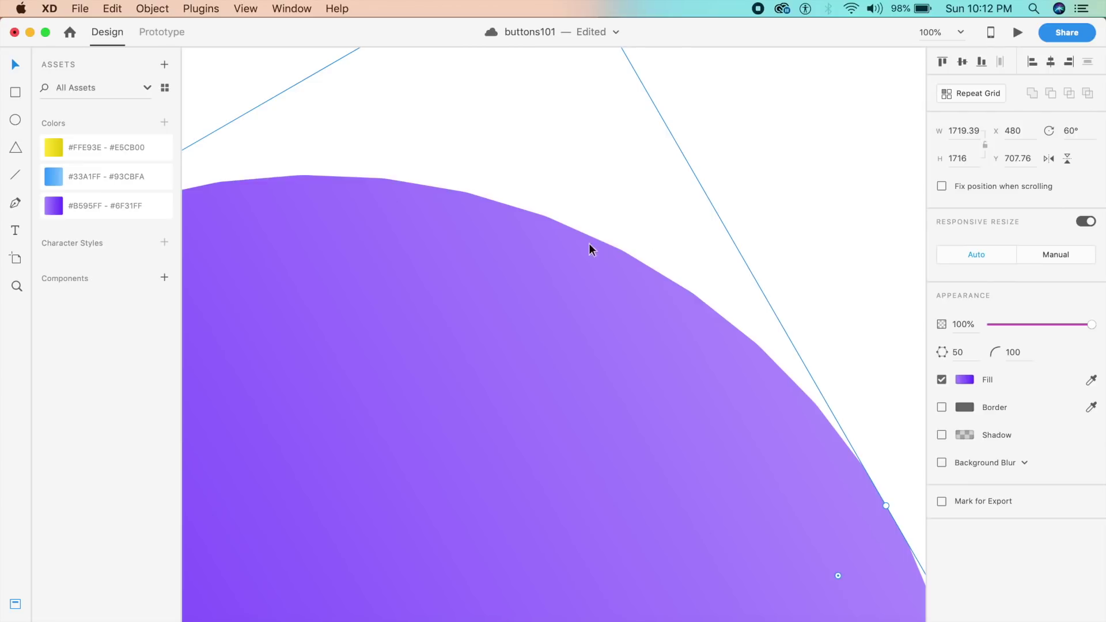
key(super+minus)
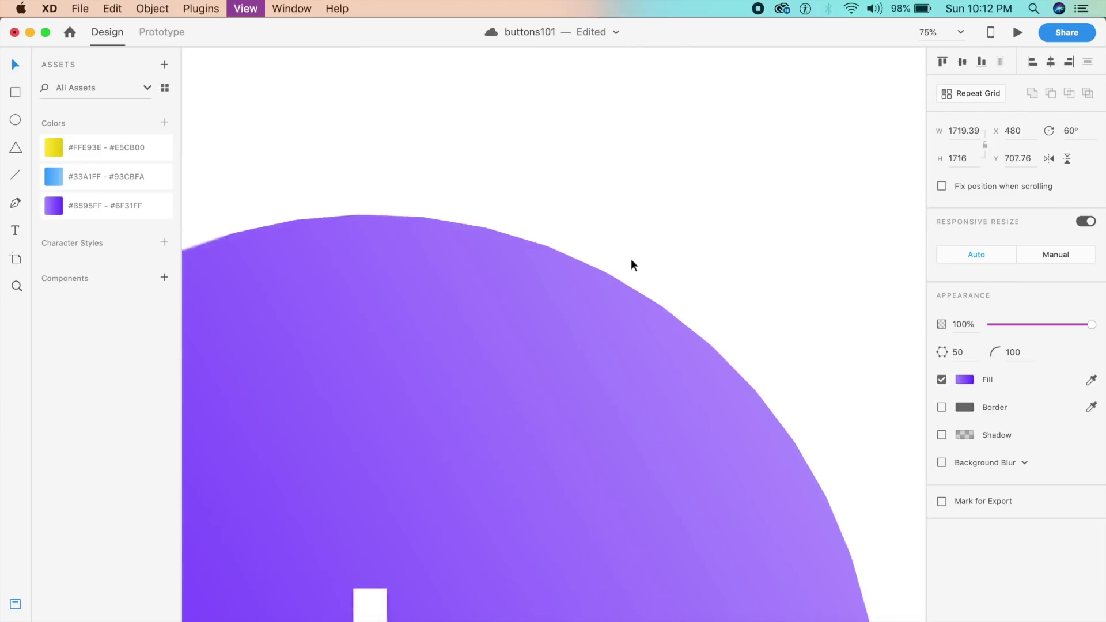
key(super+0)
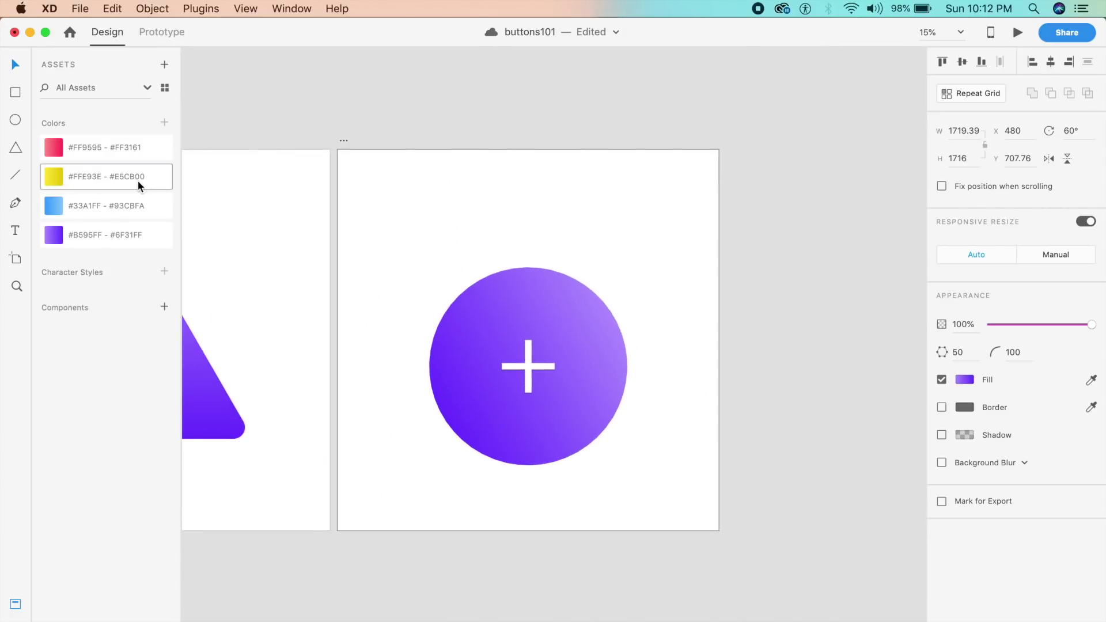
Step: Fill the circle with the #FF9595 - #FF3161 gradient and rotate it counterclockwise to make the gradient run more vertically
click(129, 149)
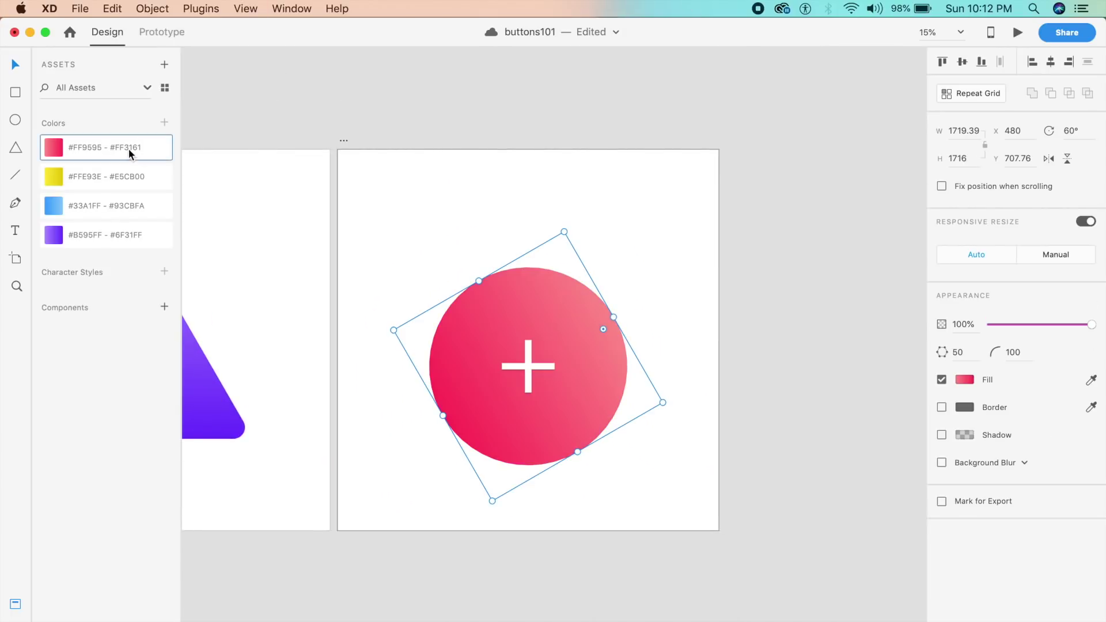
click(725, 390)
click(613, 385)
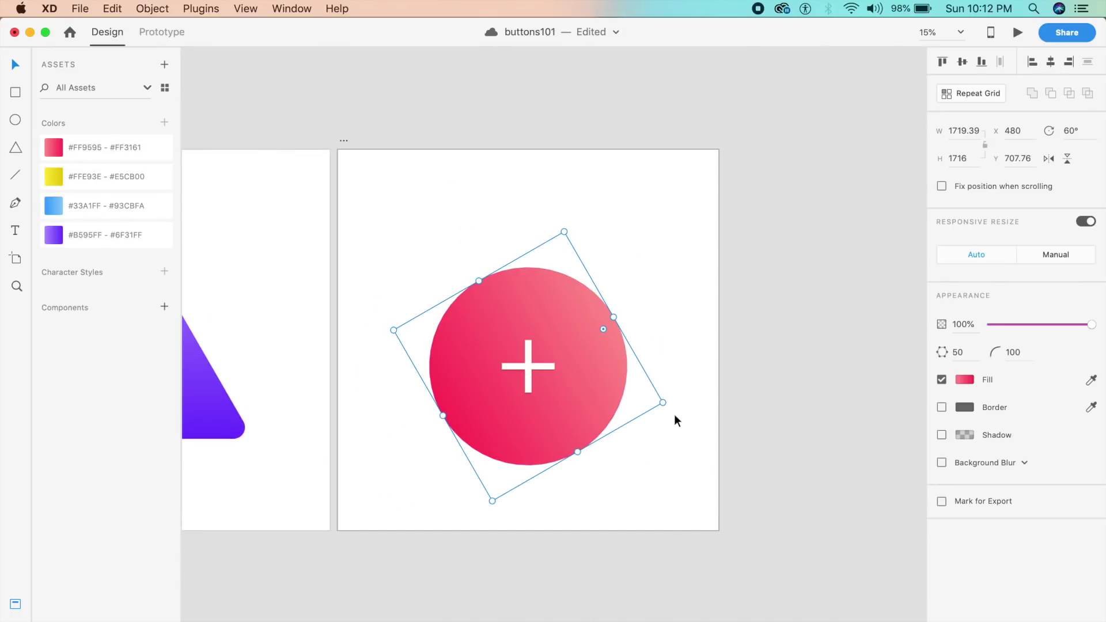
drag(667, 401, 660, 280)
click(661, 280)
key(super+minus)
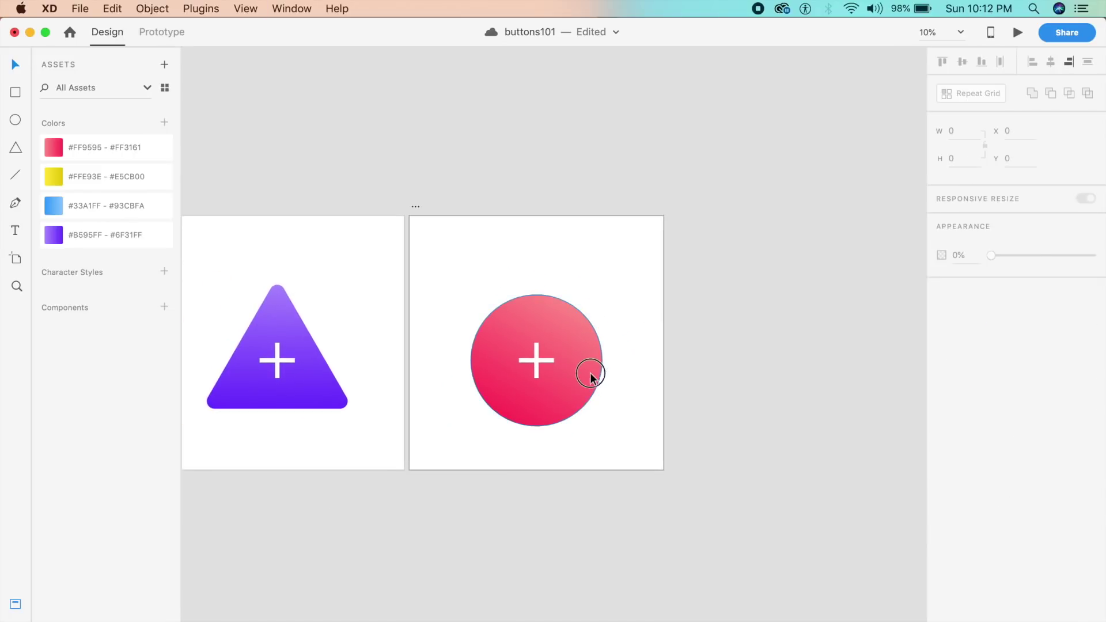
Step: Rotate the plus sign on the circle by 45° to form an X
click(593, 379)
click(526, 467)
drag(467, 450, 640, 482)
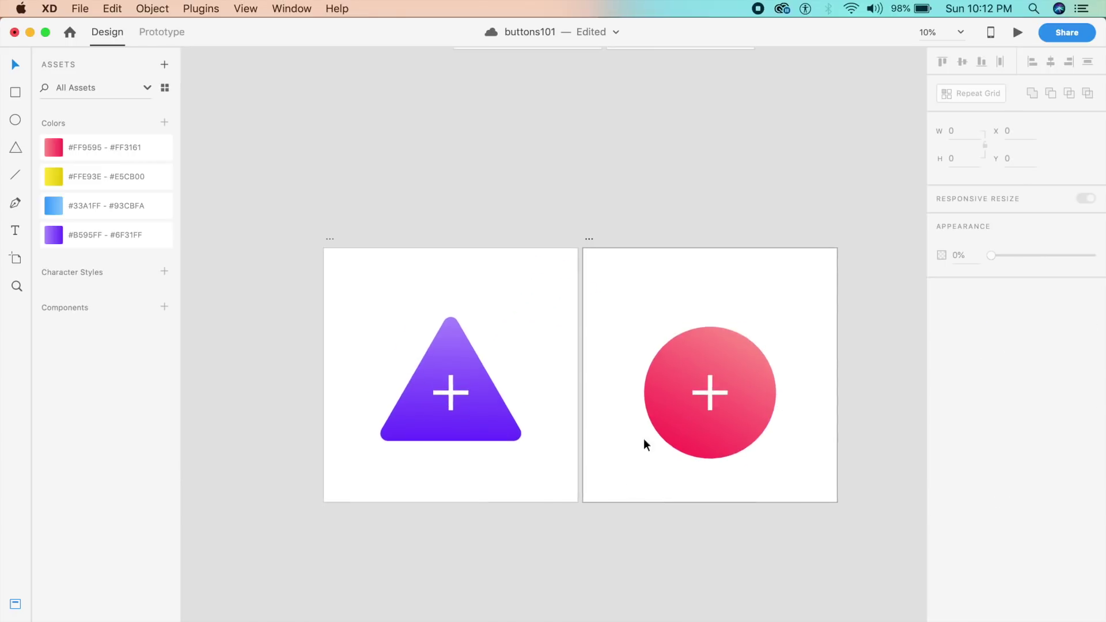
click(712, 401)
drag(729, 373, 737, 394)
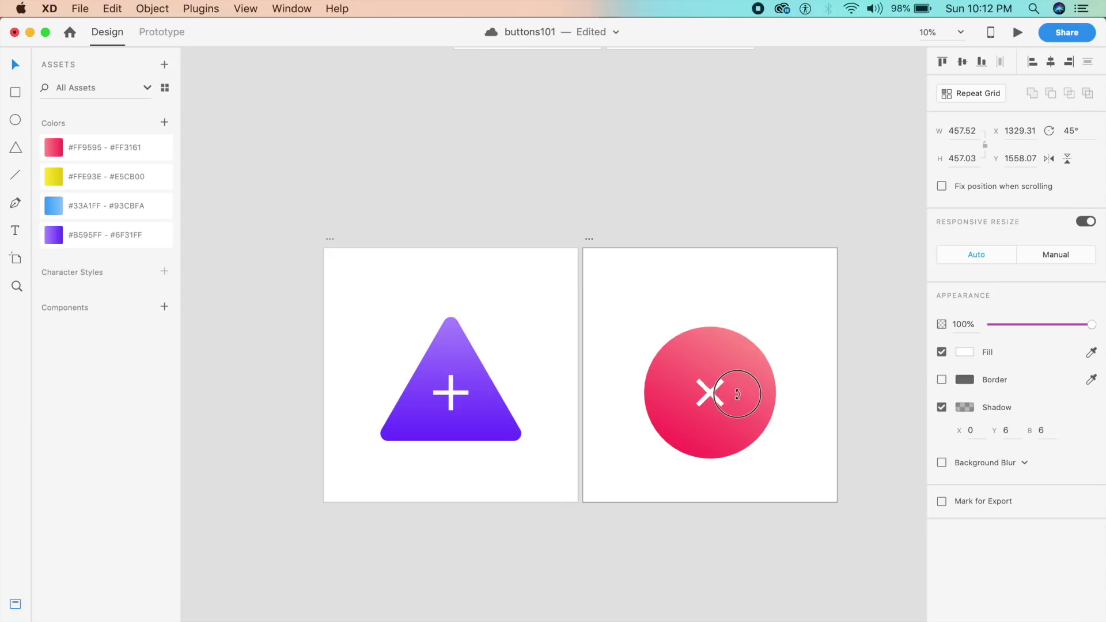
click(691, 314)
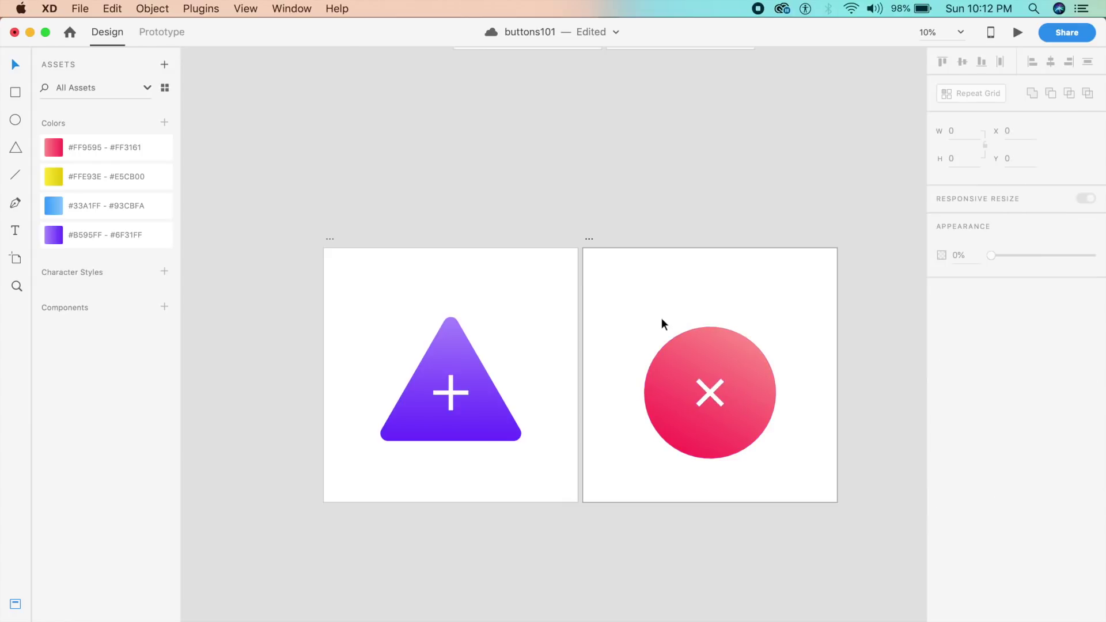
Step: Prototype a link from the triangle button to the circle's artboard with Auto-Animate as the action
click(542, 340)
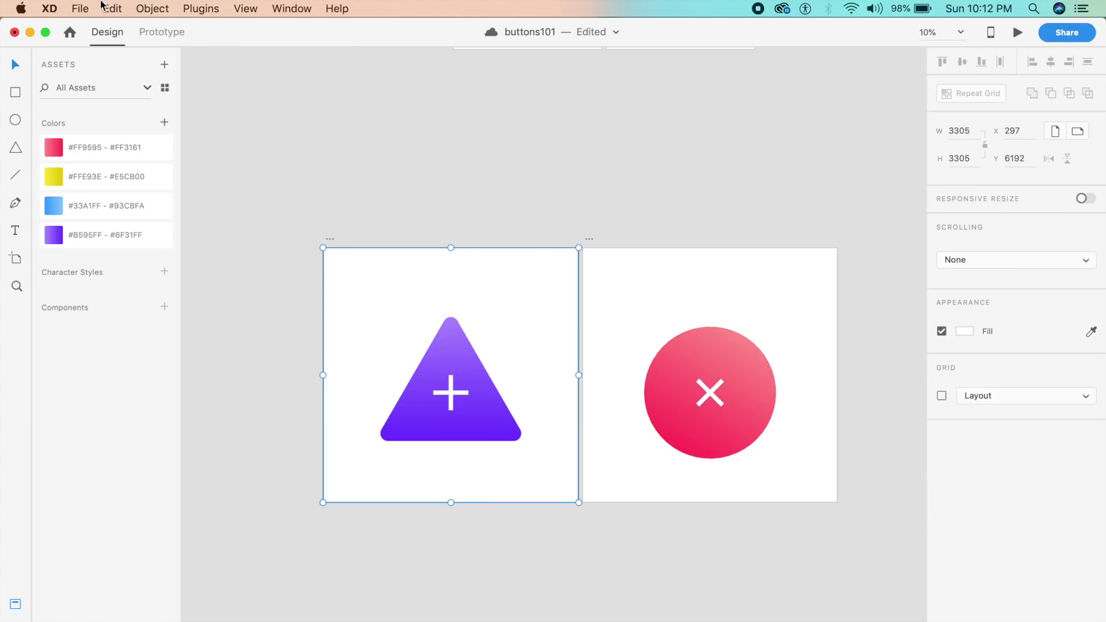
click(161, 28)
click(496, 435)
drag(531, 375, 728, 338)
click(596, 183)
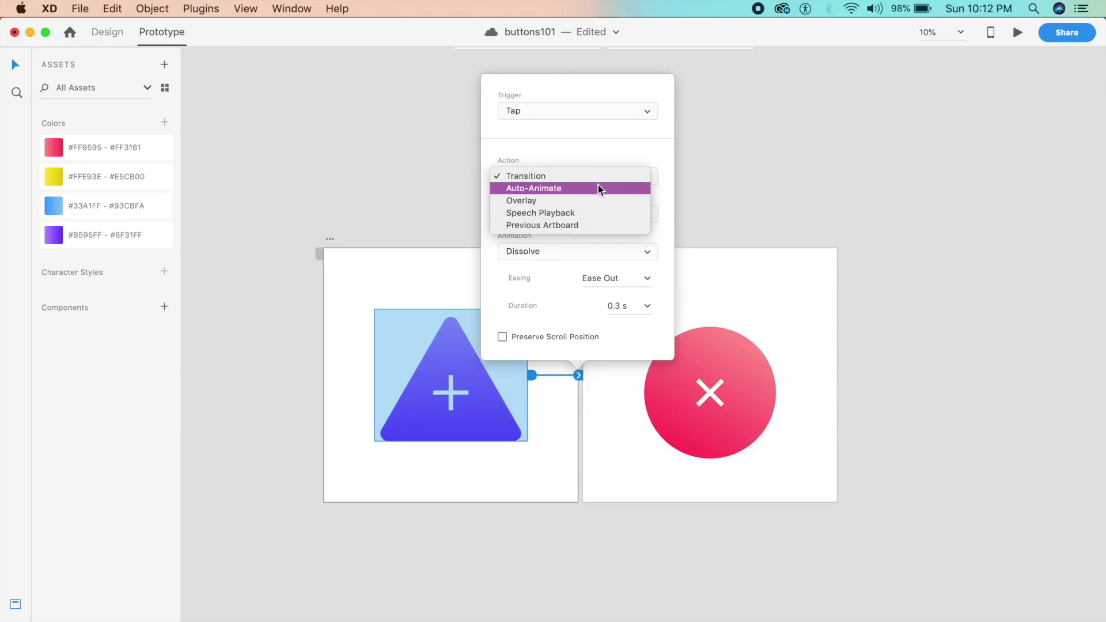
click(599, 188)
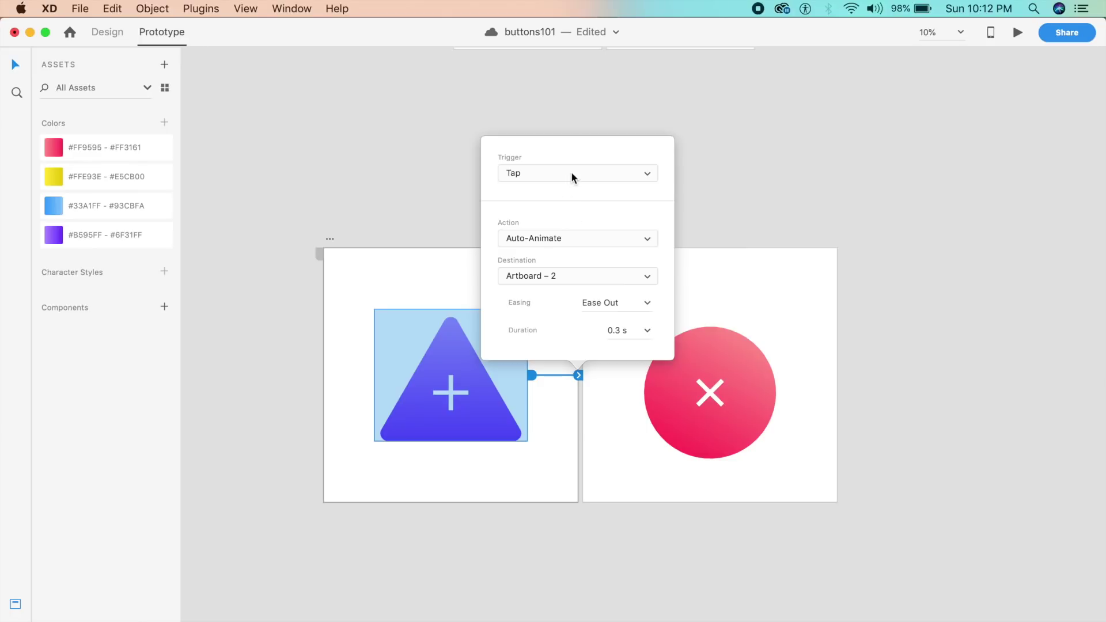
Step: Keep the link's trigger as Tap, and set its easing to Snap and its duration to 0.6 s
click(572, 173)
click(570, 171)
click(647, 305)
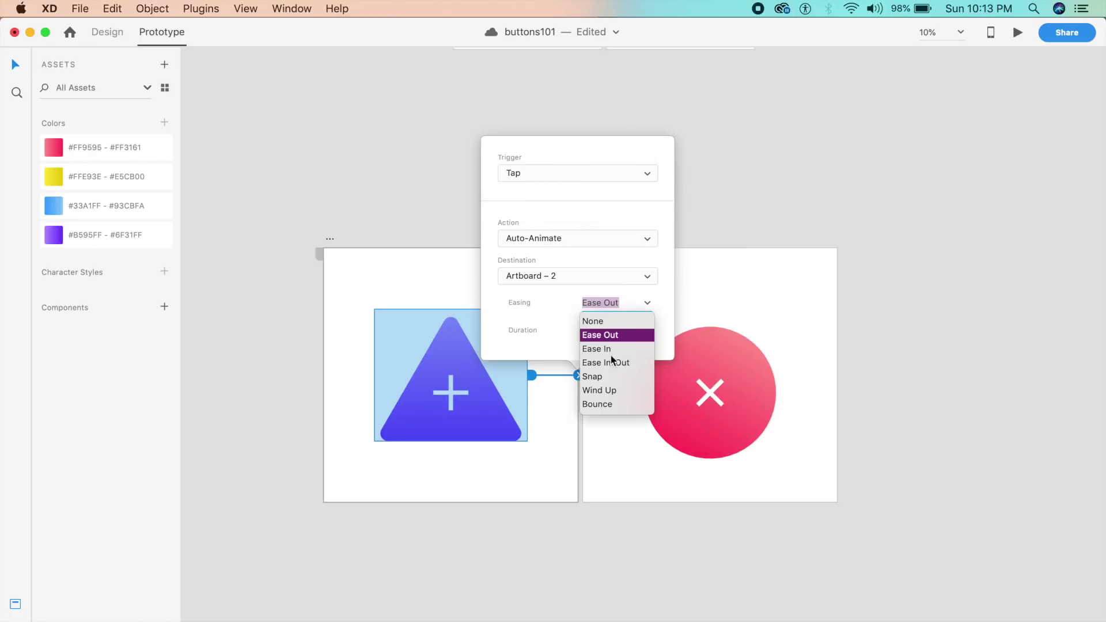
click(593, 377)
click(647, 333)
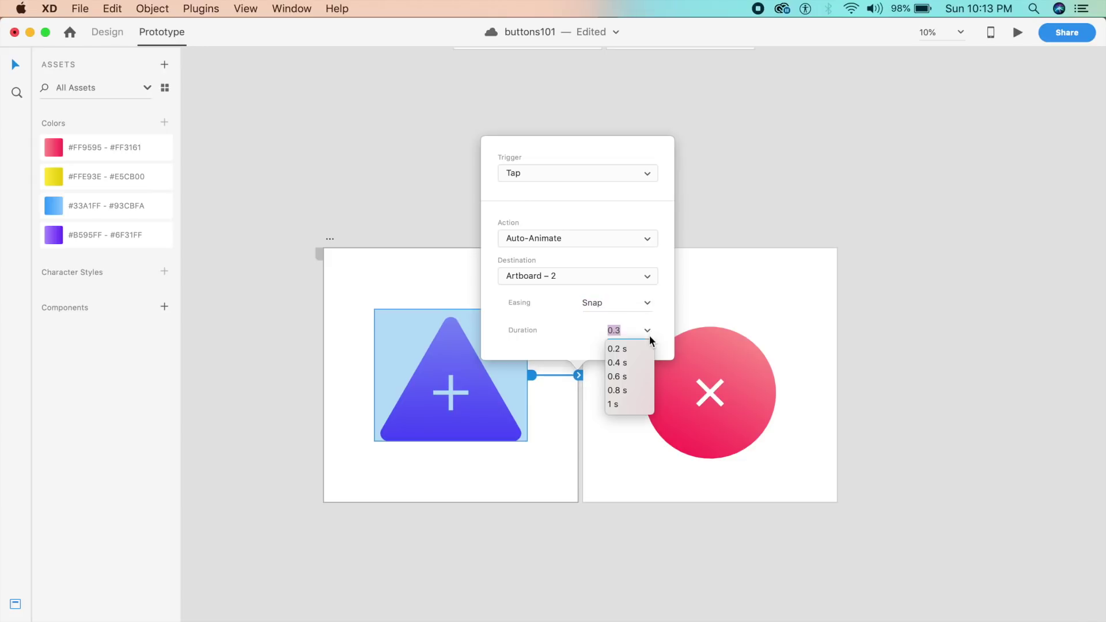
click(640, 376)
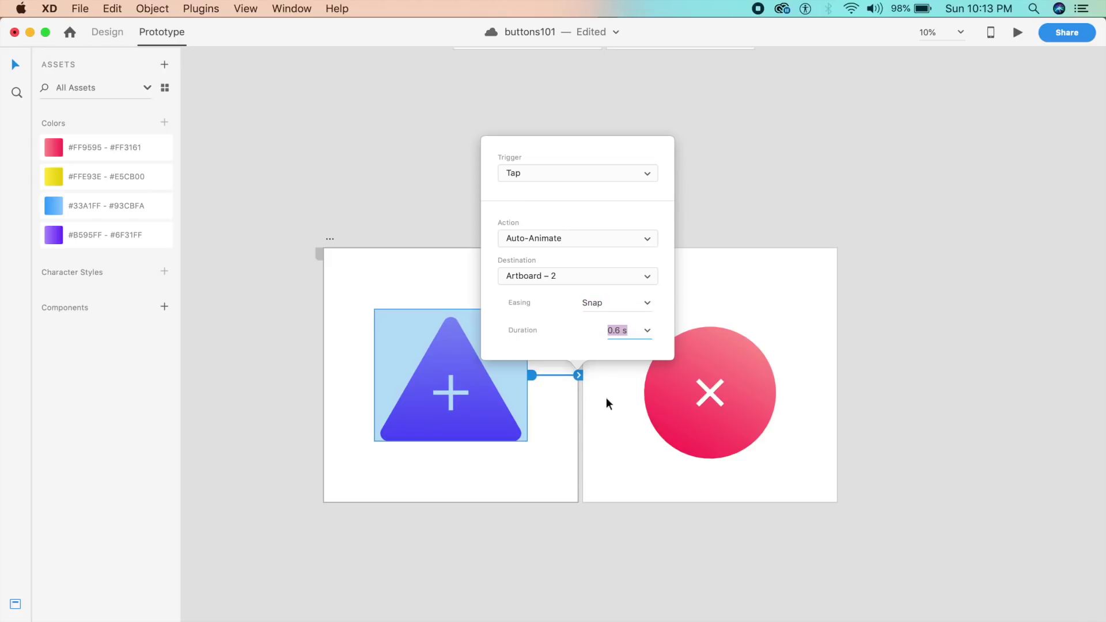
Step: Link the red circle button back to the artboard with the triangle
click(755, 402)
drag(770, 427, 516, 423)
click(486, 314)
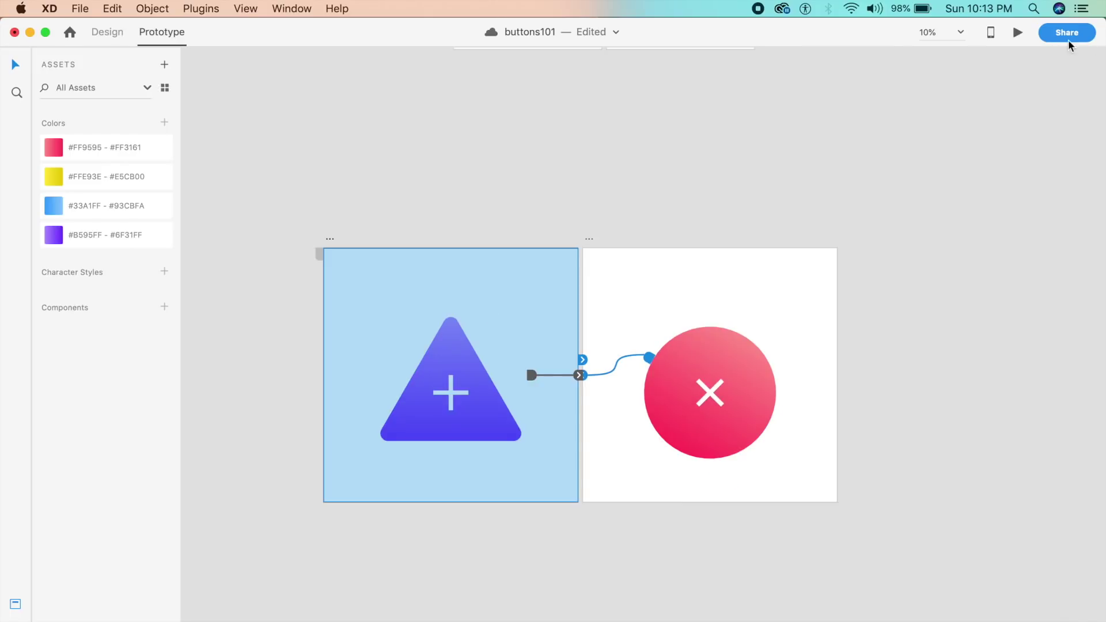
Step: Preview the prototype, tap the button repeatedly to test the animation both ways, and close the preview
click(1018, 36)
drag(476, 42, 569, 26)
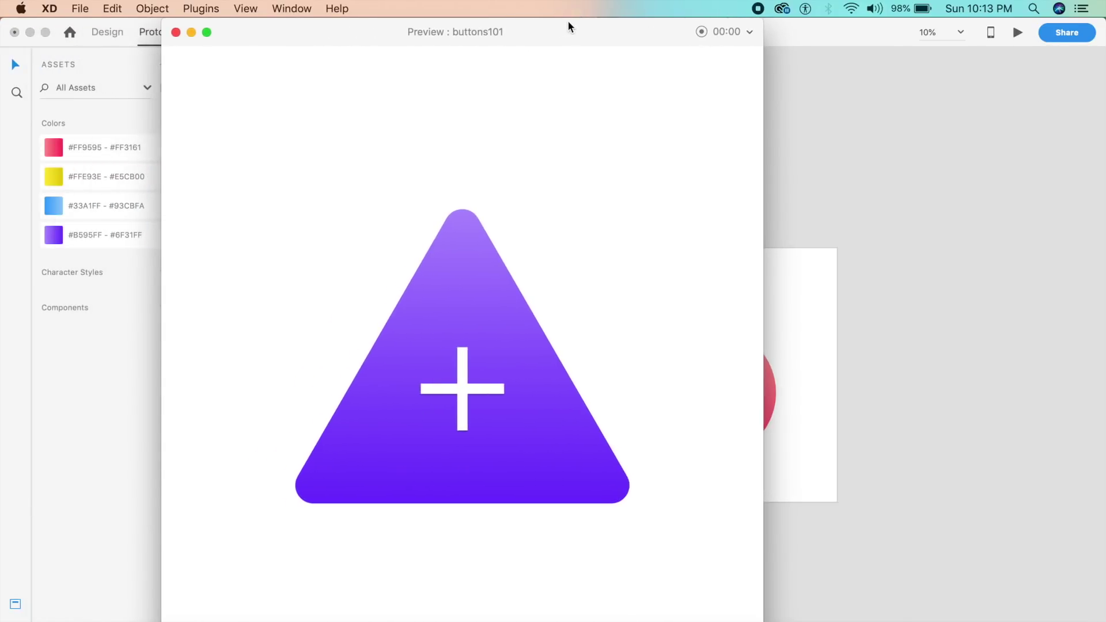
click(483, 432)
click(482, 431)
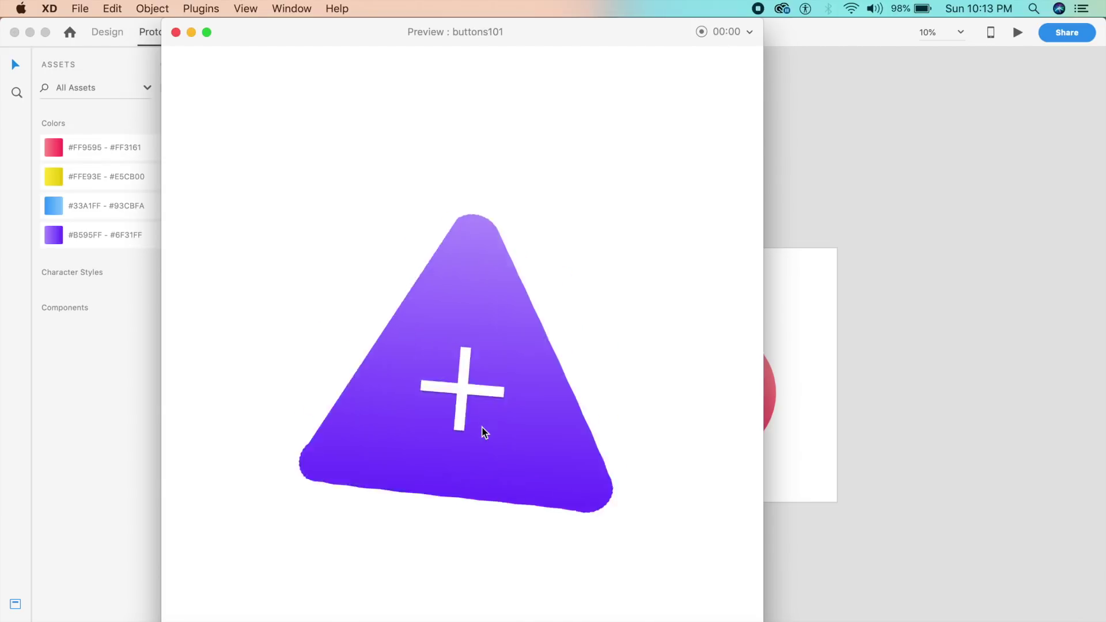
click(482, 432)
click(483, 432)
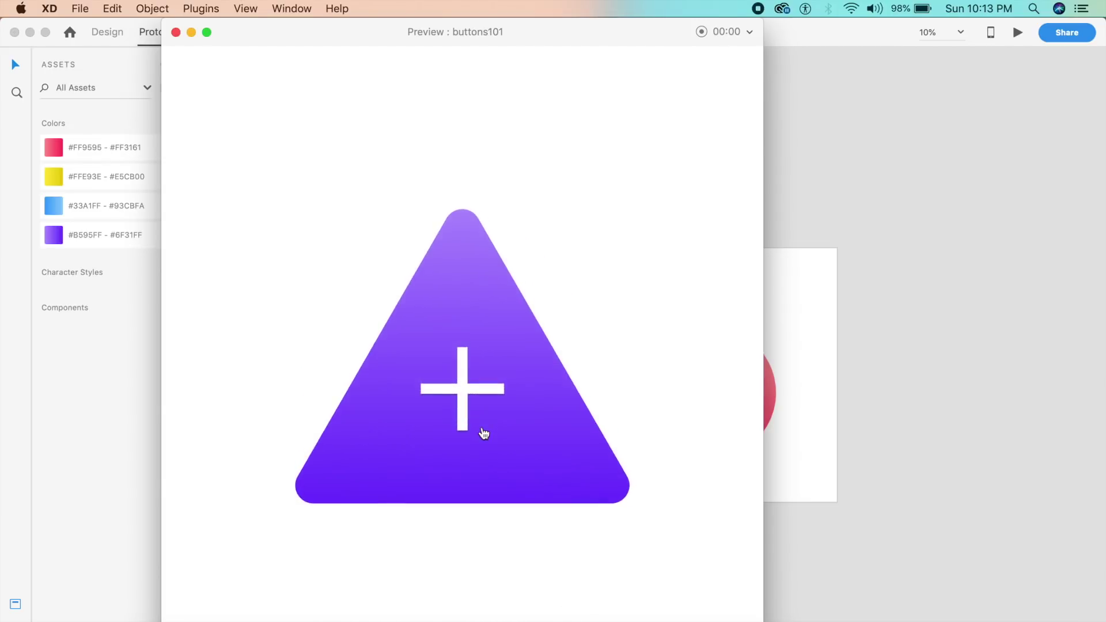
click(471, 388)
click(469, 383)
click(176, 32)
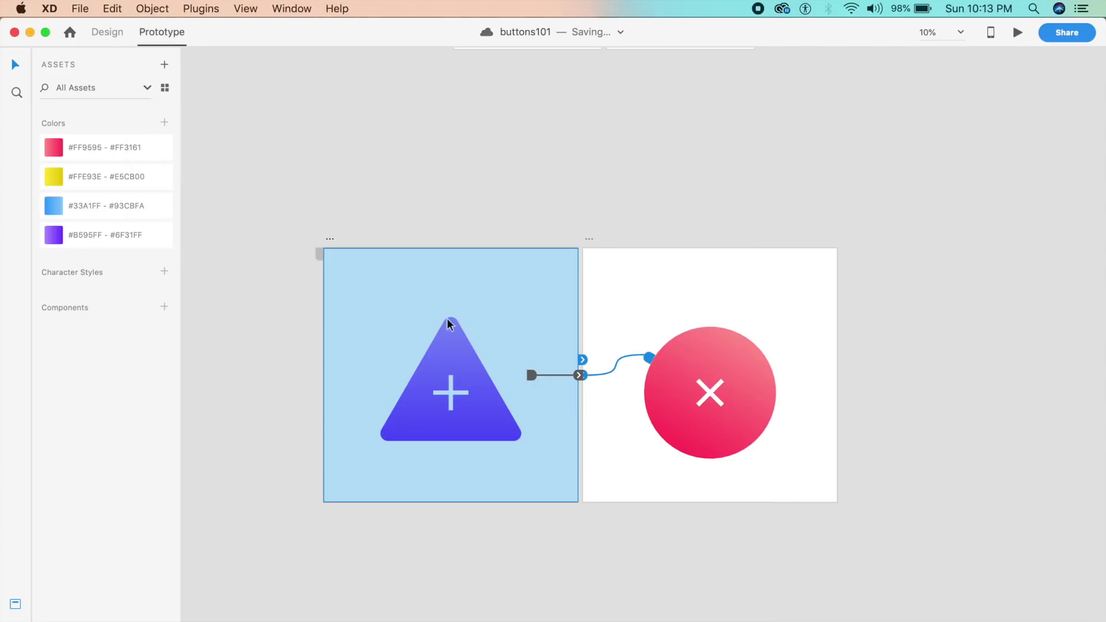
Step: Set the duration of the triangle-to-circle link to 0.4 s
click(579, 376)
click(647, 331)
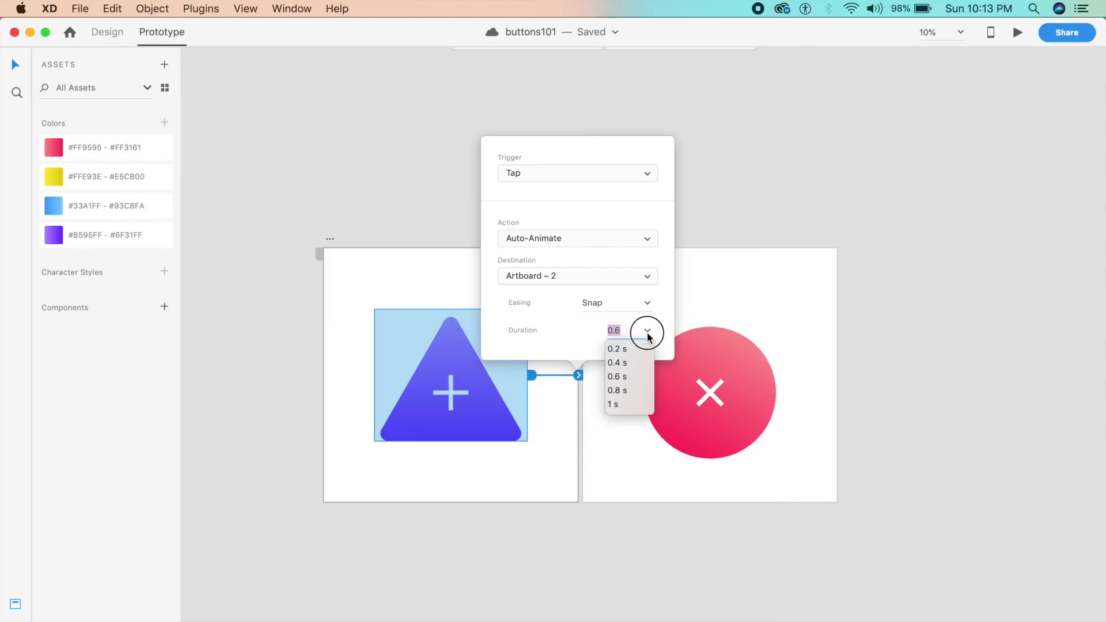
click(621, 364)
key(Escape)
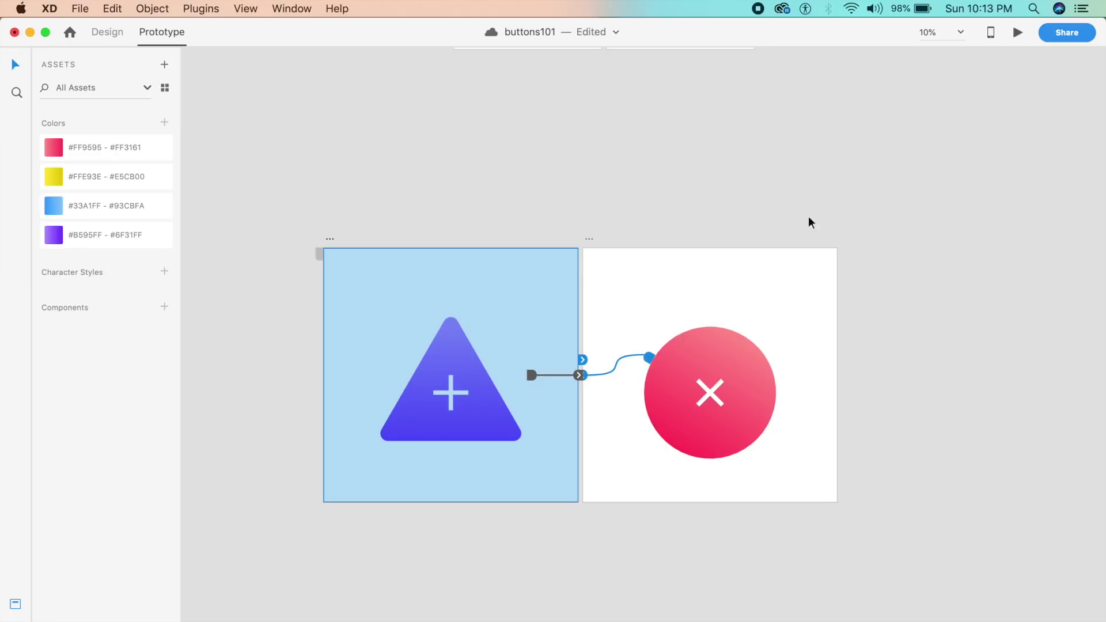
Step: Preview the prototype again to check the adjusted animation speed, and close the preview
click(1018, 33)
click(438, 453)
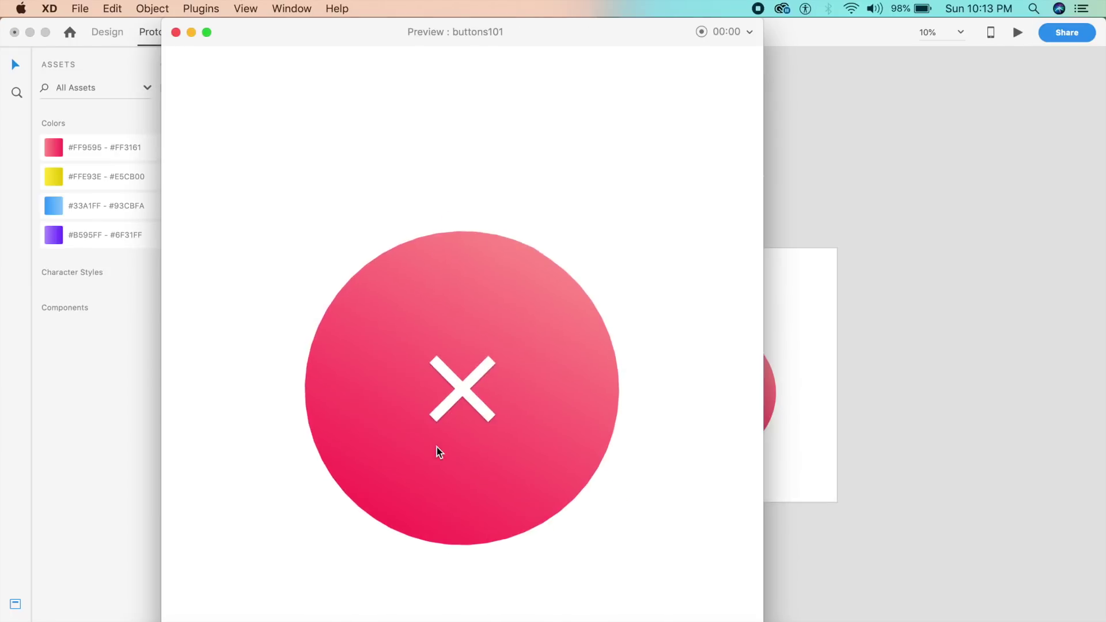
click(479, 339)
click(479, 340)
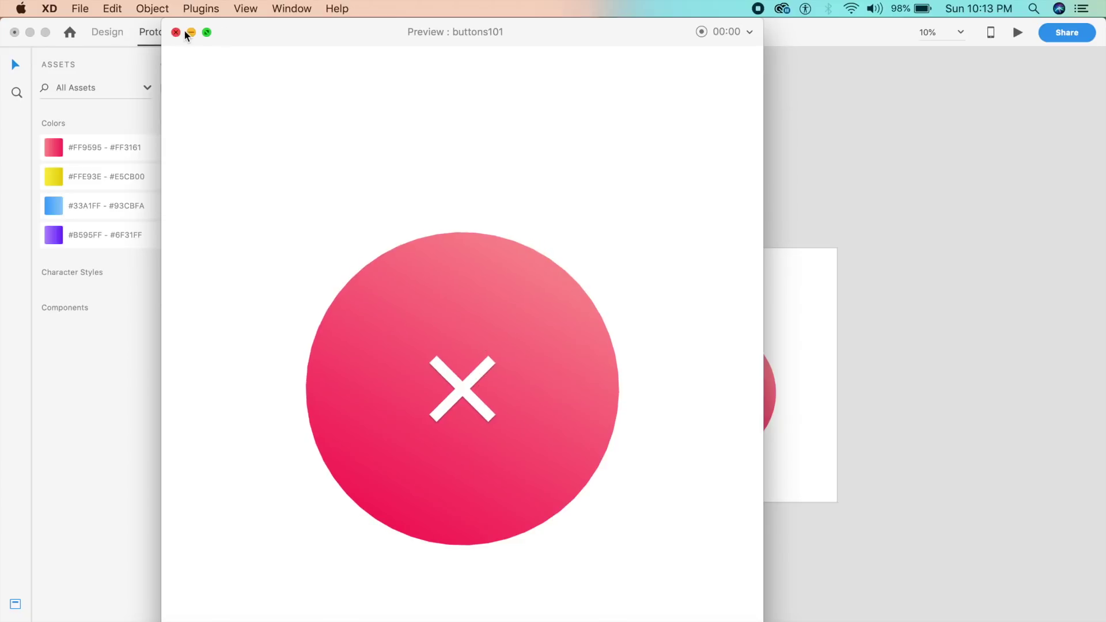
click(176, 32)
Step: Return to design mode and duplicate the artboard with the purple triangle and plus sign
key(super+minus)
click(484, 358)
scroll(507, 322, down, 5)
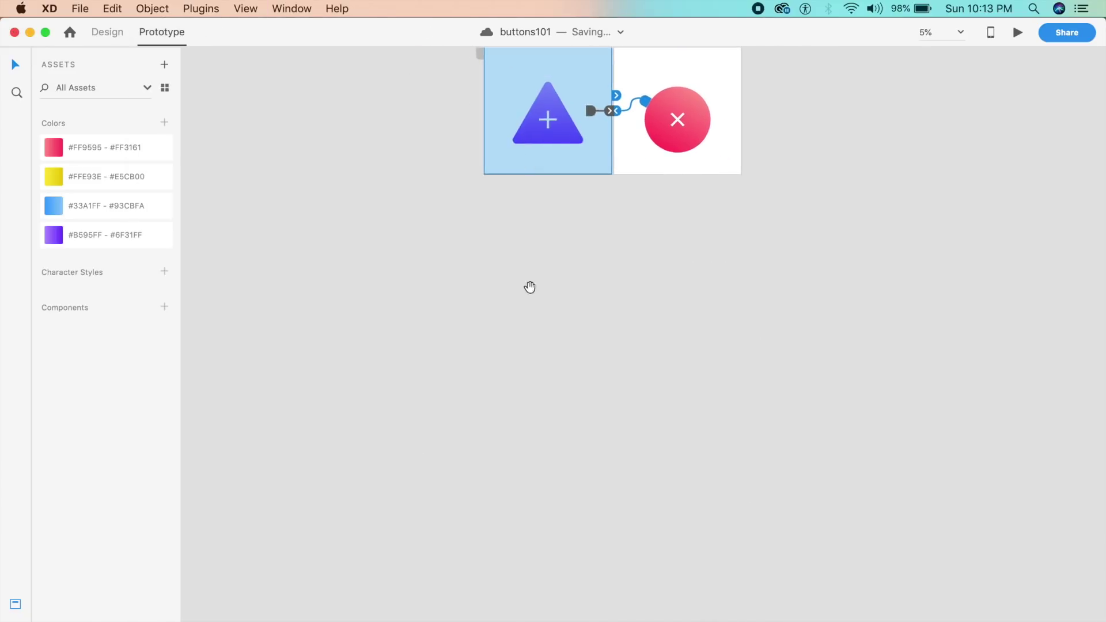
key(super+plus)
click(108, 33)
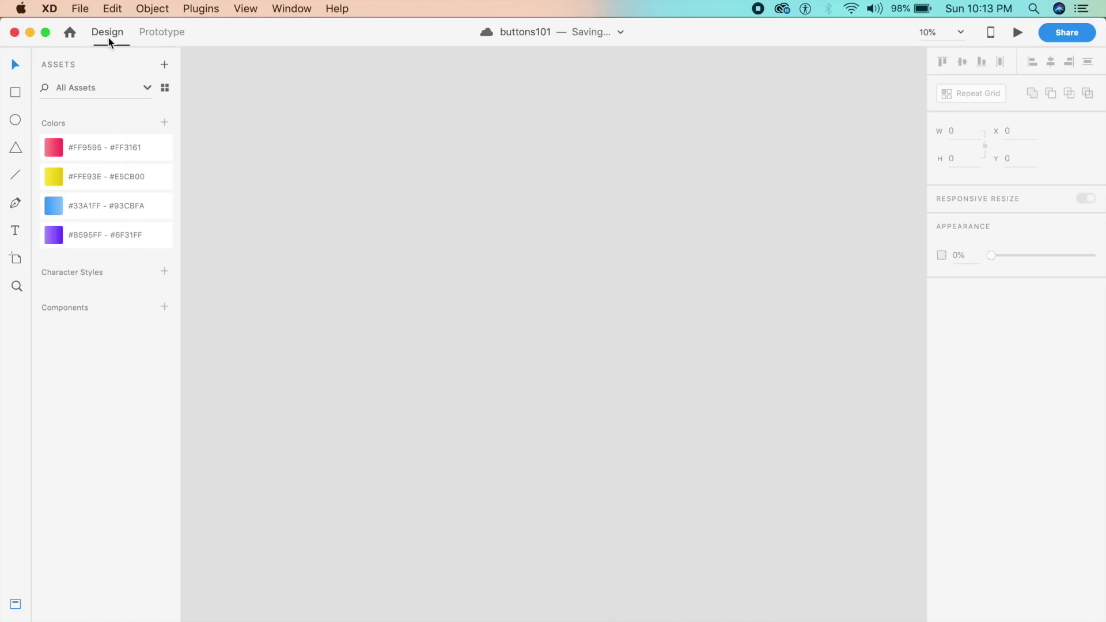
key(super+0)
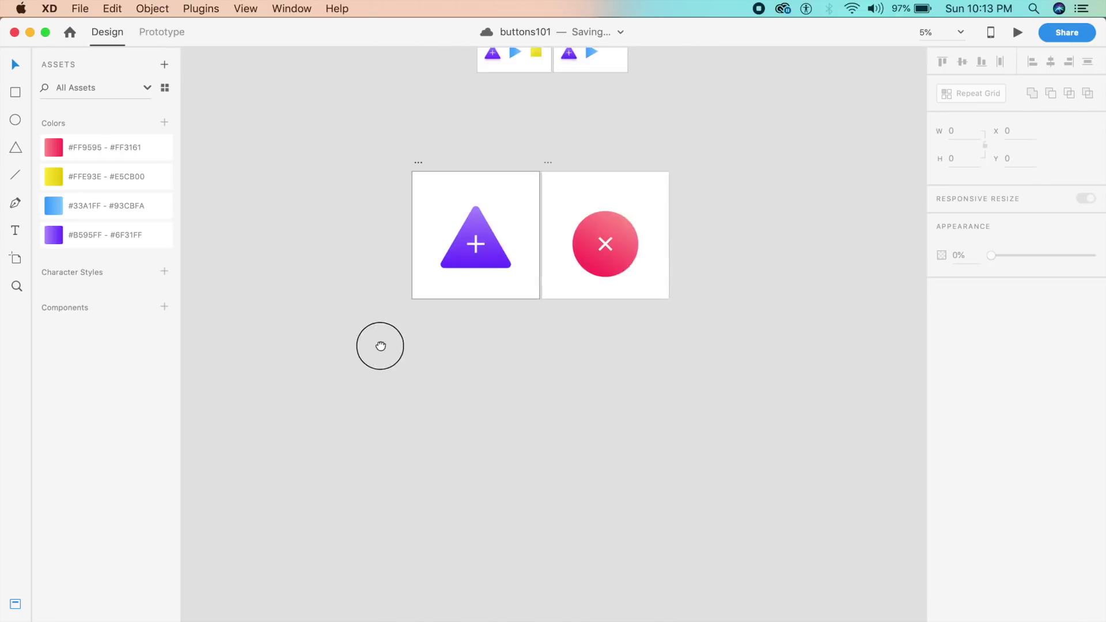
click(474, 214)
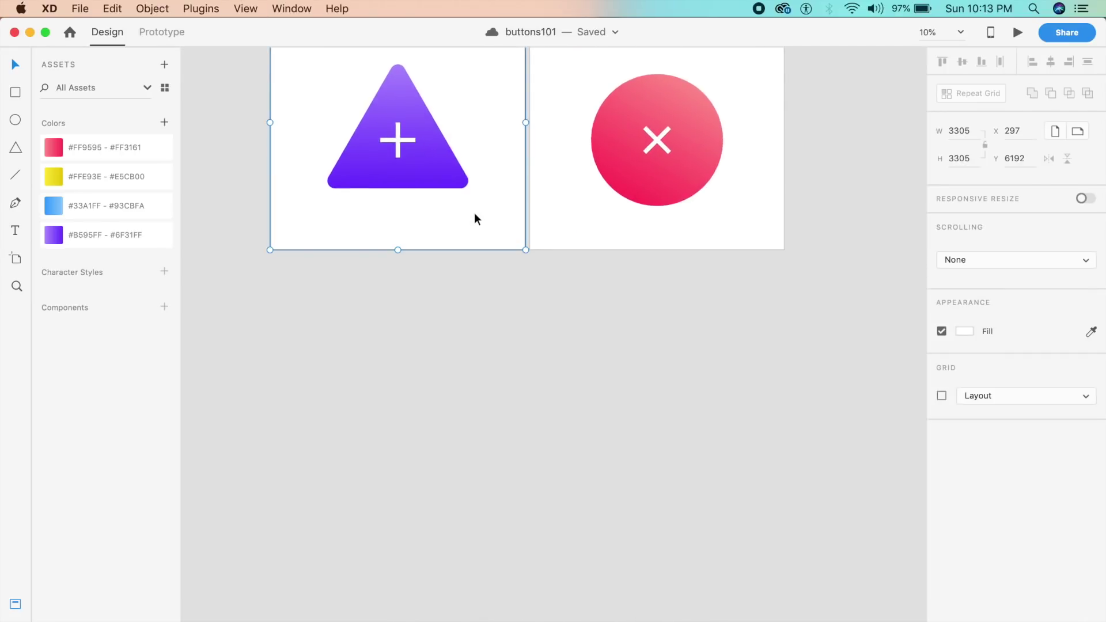
key(super+d)
key(super+minus)
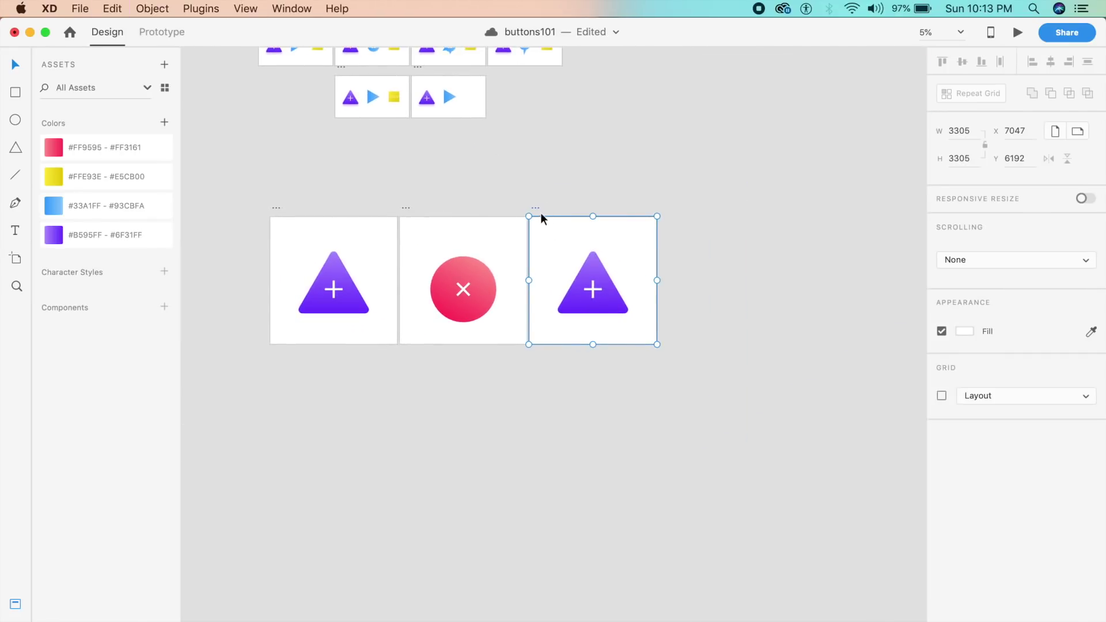
Step: Move the duplicated artboard below the first one and rotate its triangle to -30° so that it points right
drag(538, 210, 280, 397)
key(super+equal)
key(super+equal)
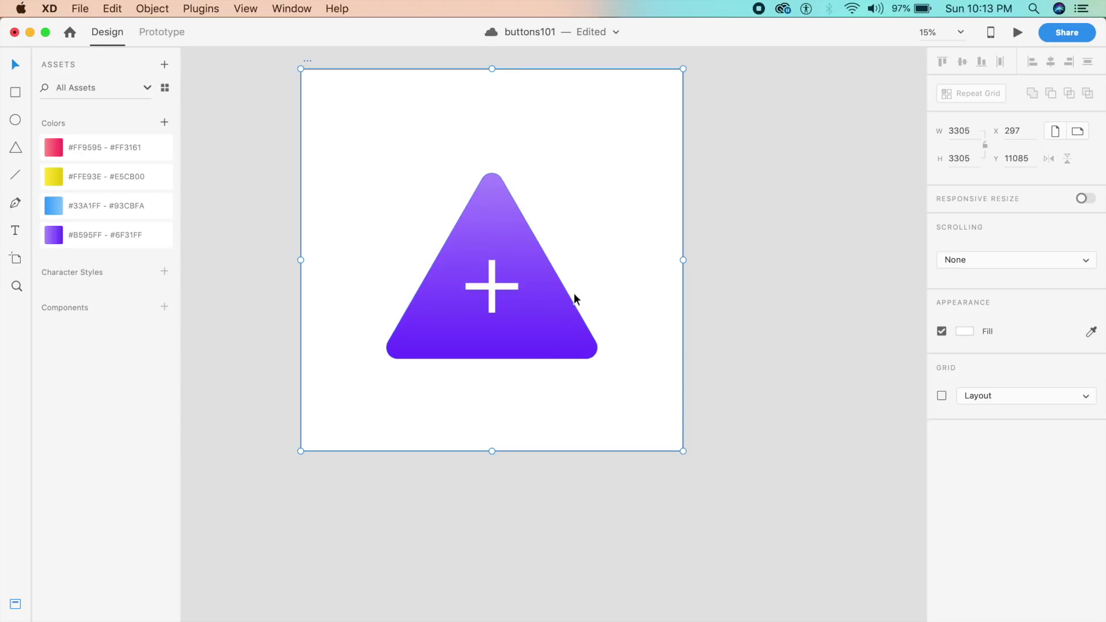
click(557, 340)
drag(610, 360, 575, 280)
Step: Delete the plus sign from the copied artboard and reposition the rotated triangle closer to the artboard's centre
click(491, 282)
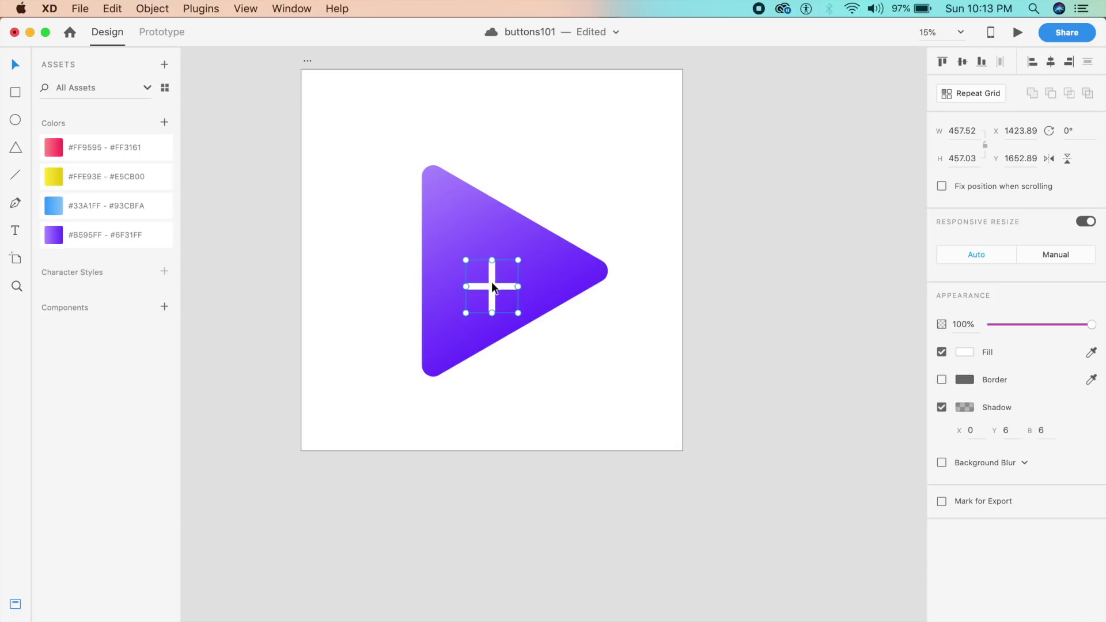
key(Delete)
click(492, 281)
drag(512, 259, 498, 246)
click(498, 391)
key(super+minus)
Step: Fill the play triangle with the saved blue gradient #33A1FF - #93CBFA
click(518, 266)
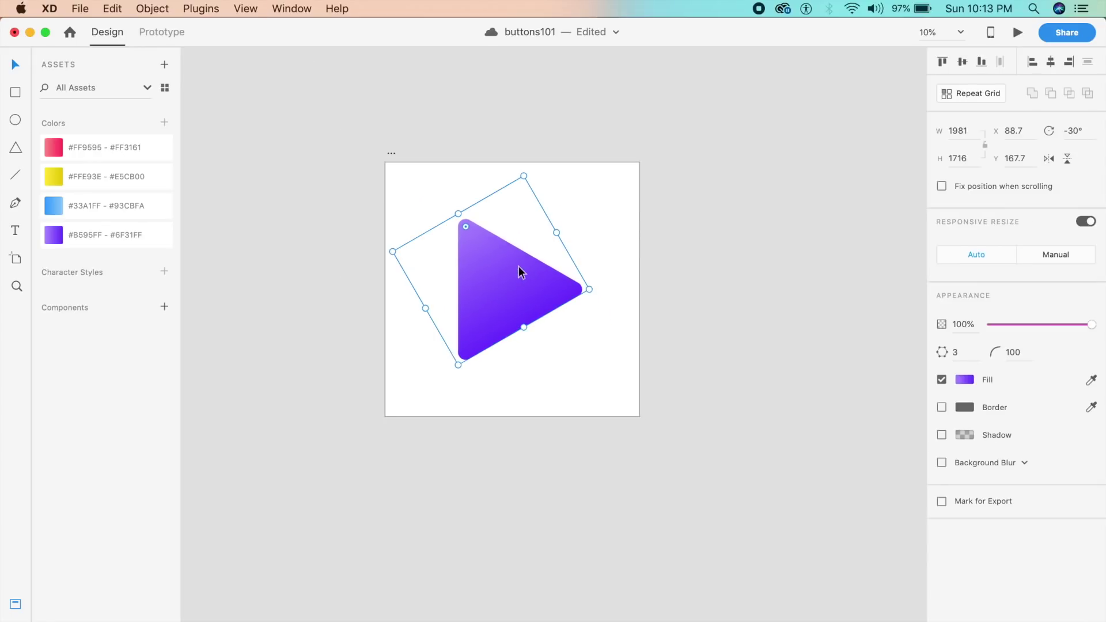
click(86, 206)
click(543, 484)
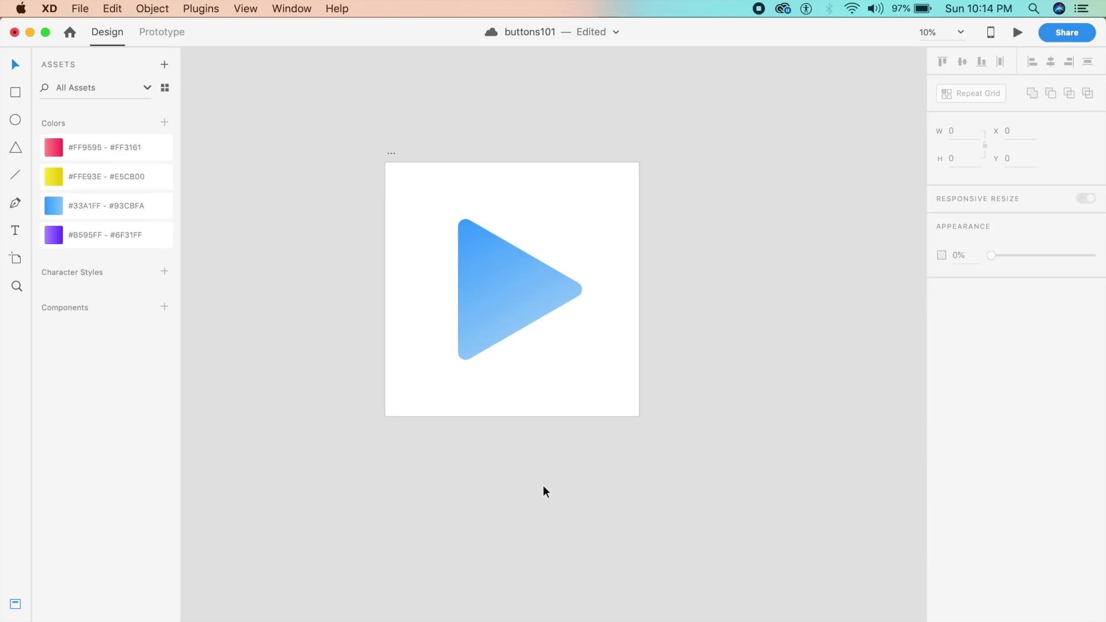
Step: Realign the triangle's linear gradient so that it runs horizontally from the left edge to the right tip
scroll(521, 347, up, 2)
click(502, 232)
click(966, 383)
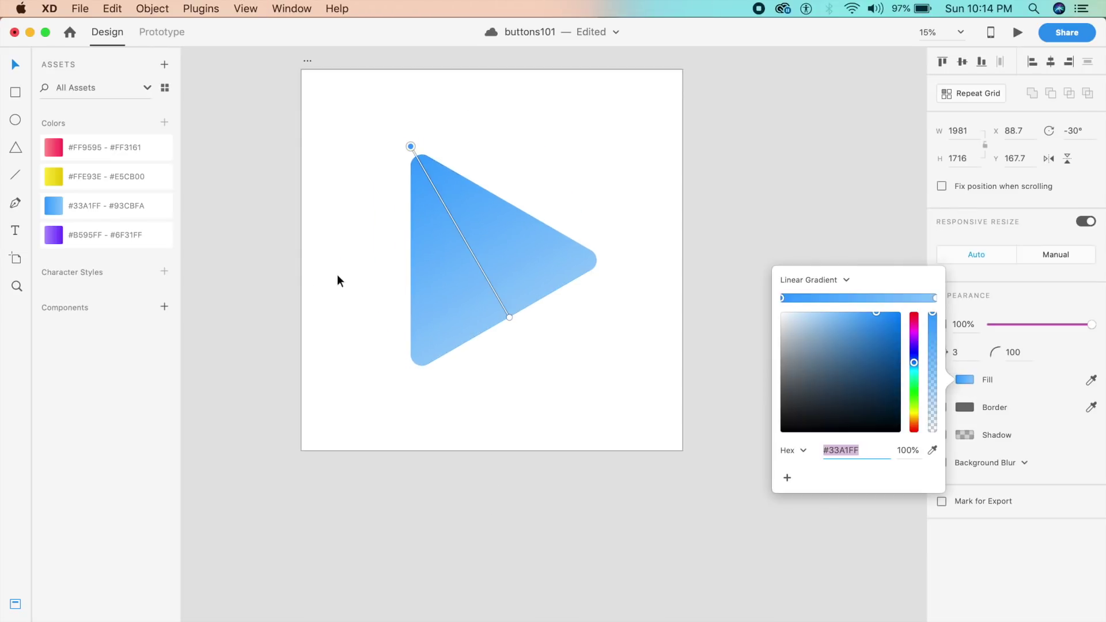
drag(511, 317, 600, 262)
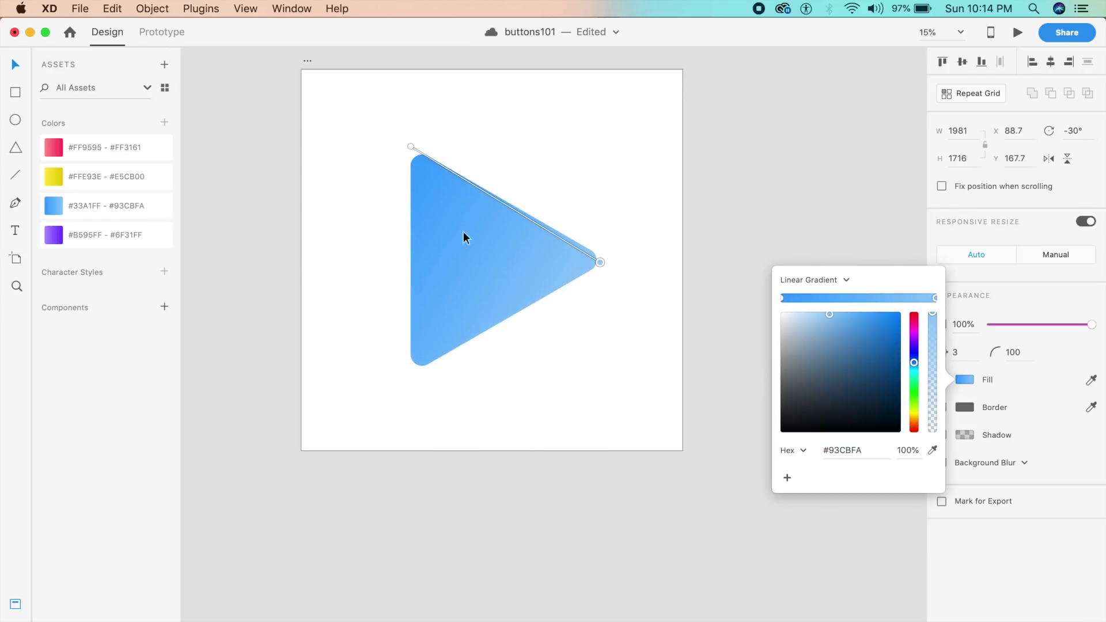
drag(408, 152, 408, 273)
click(561, 114)
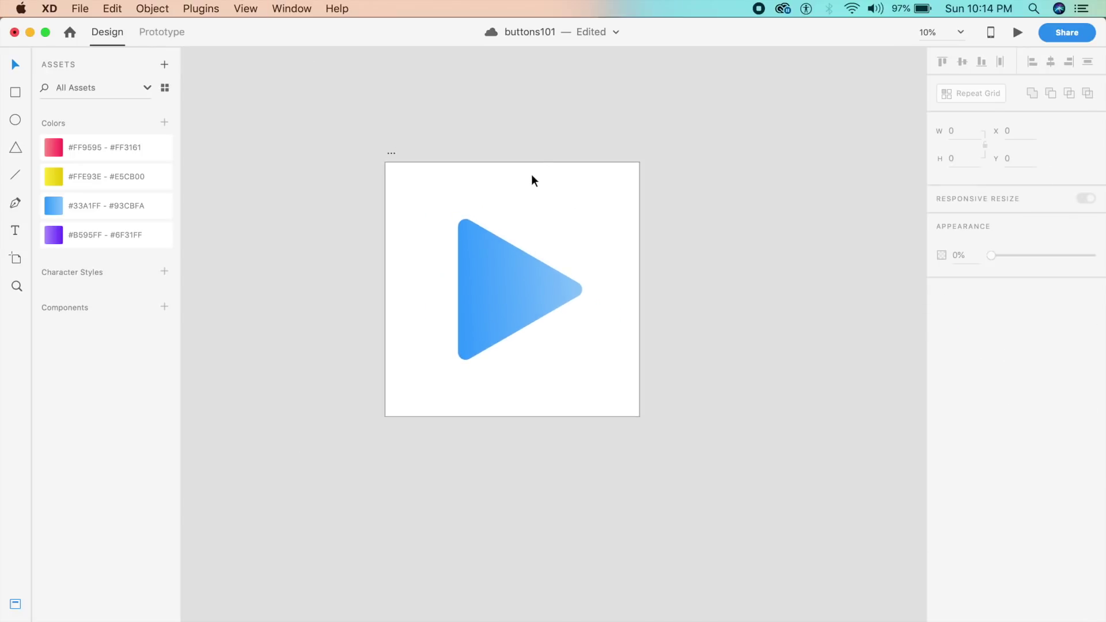
Step: Duplicate the artboard with the blue play triangle
key(super+minus)
double_click(561, 229)
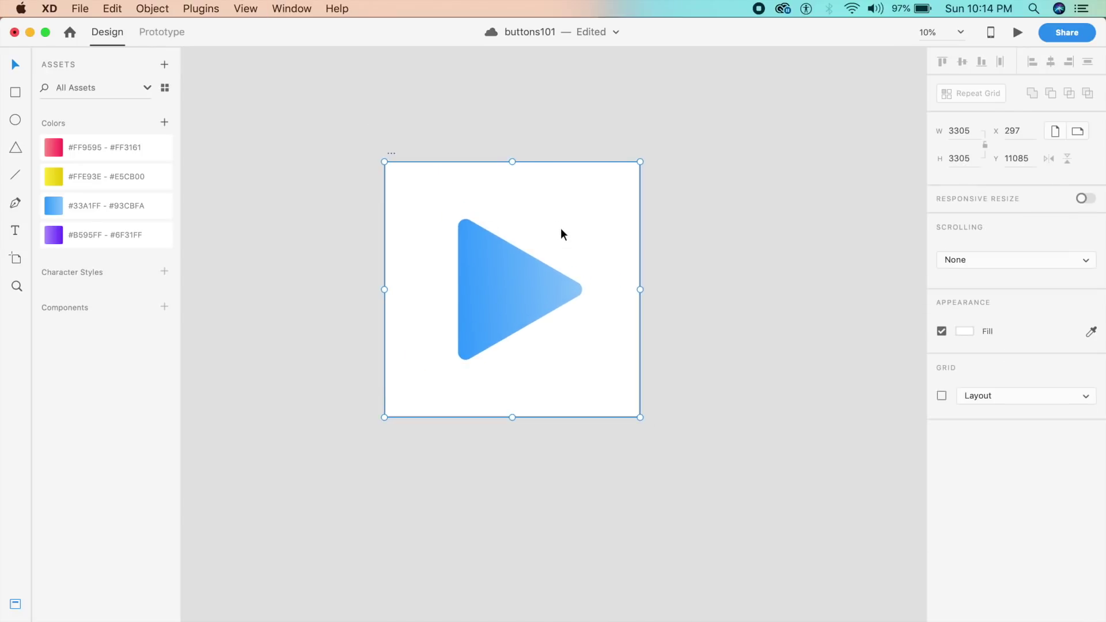
key(super+d)
key(super+plus)
drag(808, 308, 472, 333)
Step: Set the copied triangle's corner count to 50 and centre the resulting round shape on its artboard
click(573, 333)
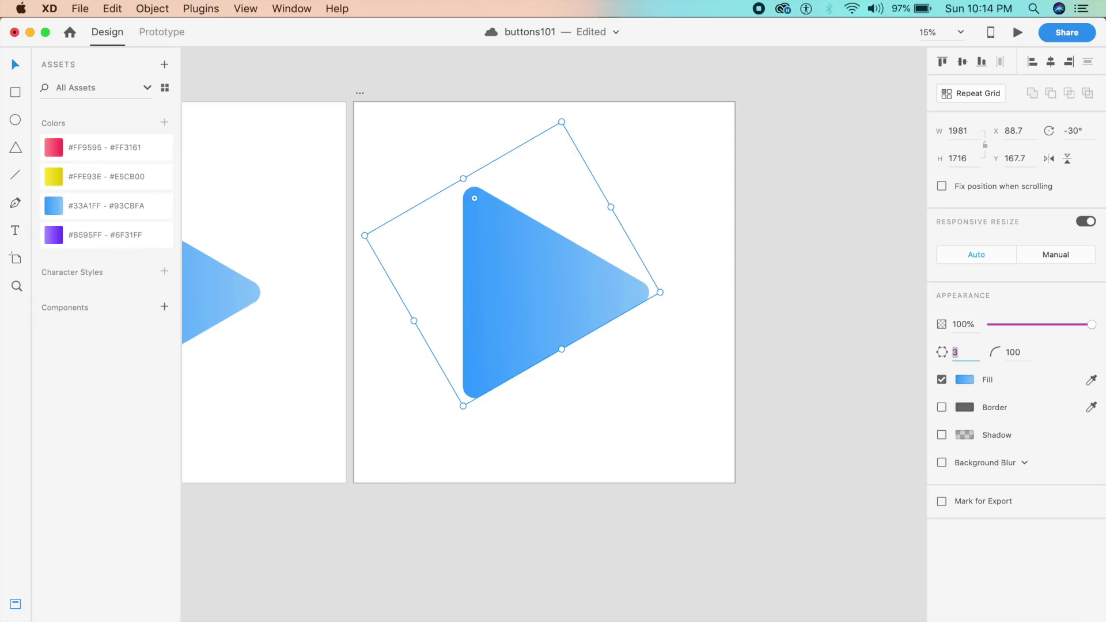
text(50)
key(Return)
drag(528, 289, 551, 323)
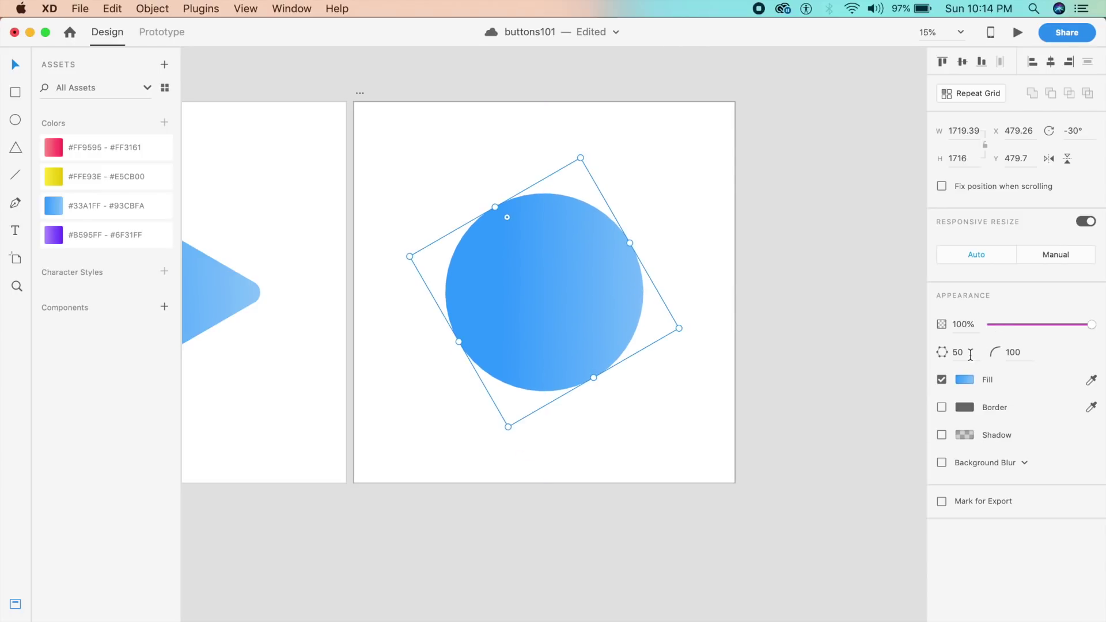
Step: Set the round blue polygon's corner count to 30 and check its outline up close
text(30)
key(Return)
click(709, 317)
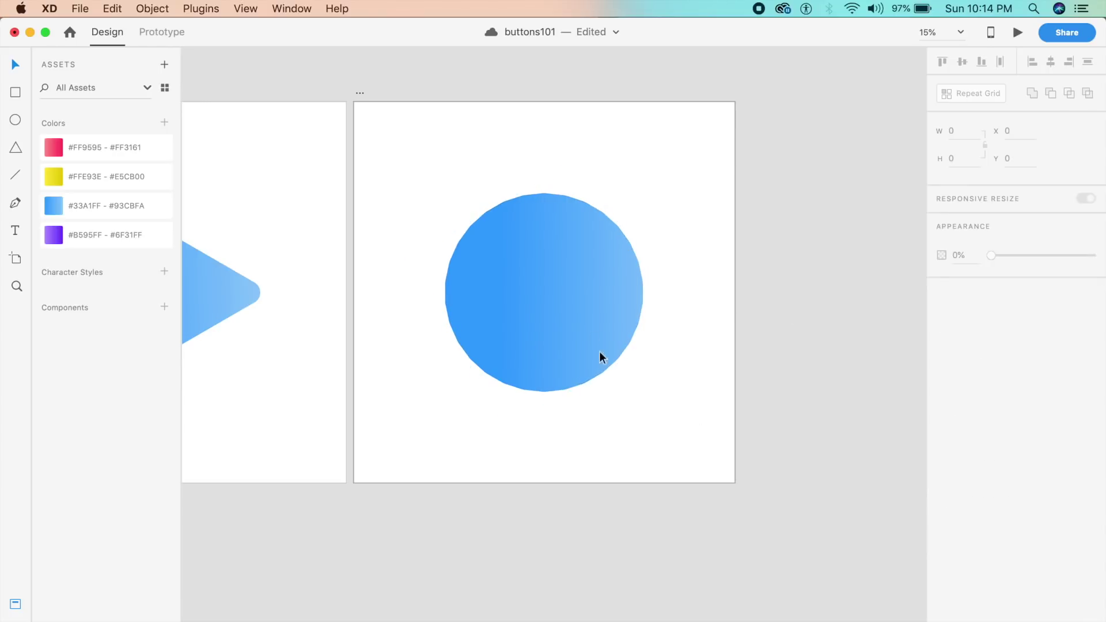
key(super+equal)
key(super+minus)
double_click(521, 296)
key(Escape)
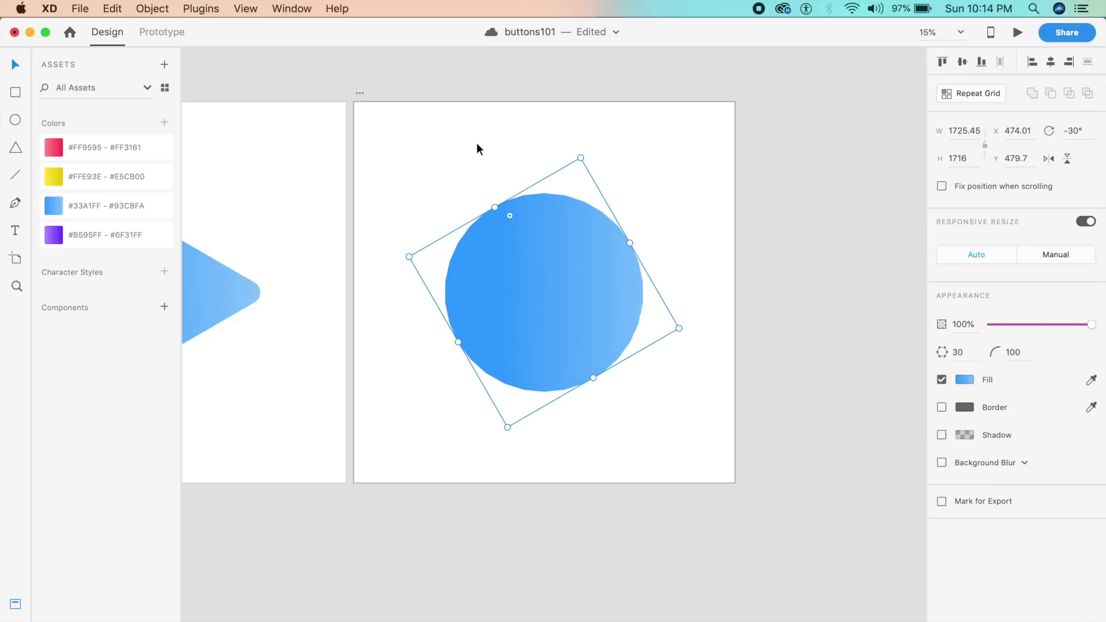
key(super+equal)
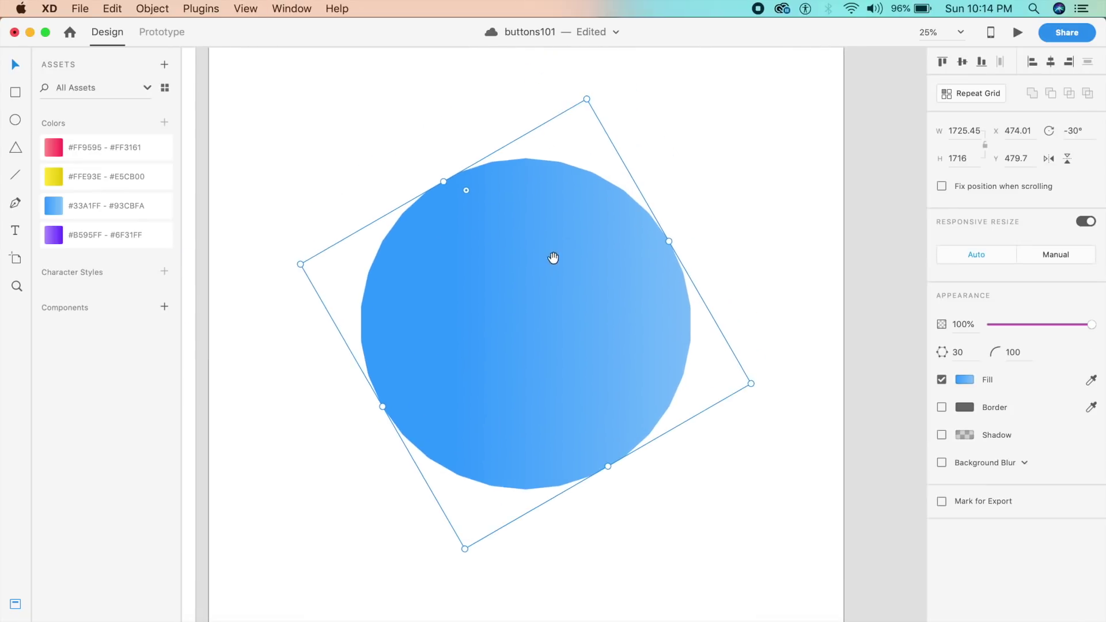
key(super+minus)
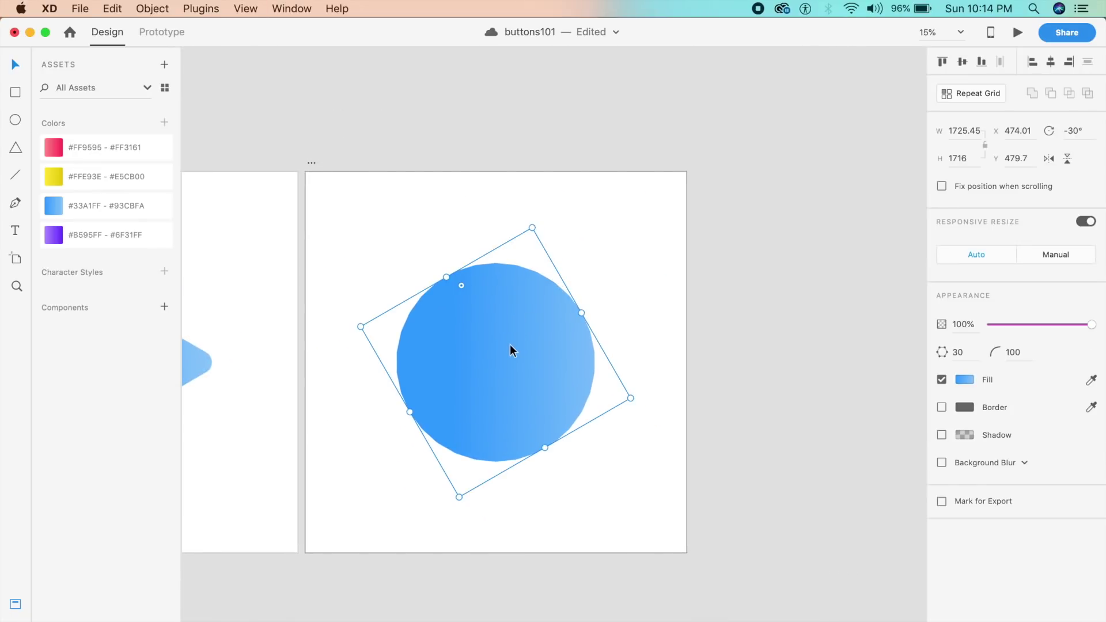
Step: Draw two upright white bars, 743 high, on the blue circle as a pause symbol and group them
key(r)
drag(455, 320, 509, 383)
key(Escape)
shift+click(469, 368)
key(super+g)
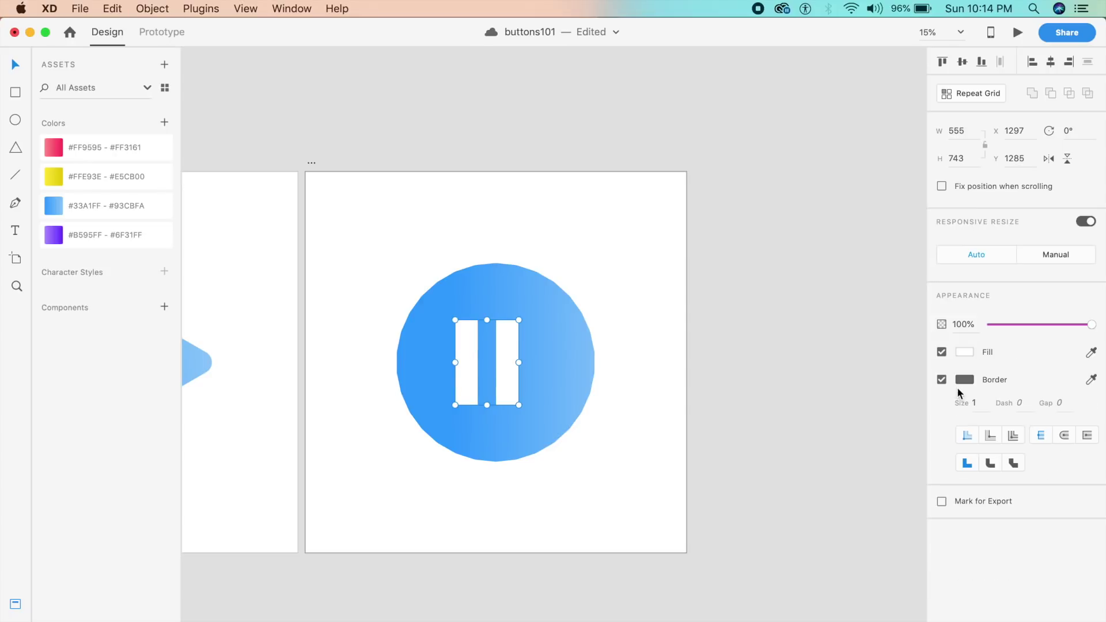
Step: Remove the border from the pause bars and centre the group on the blue circle
click(942, 380)
drag(511, 380, 520, 378)
Step: Duplicate the artboard with the blue pause button
double_click(626, 352)
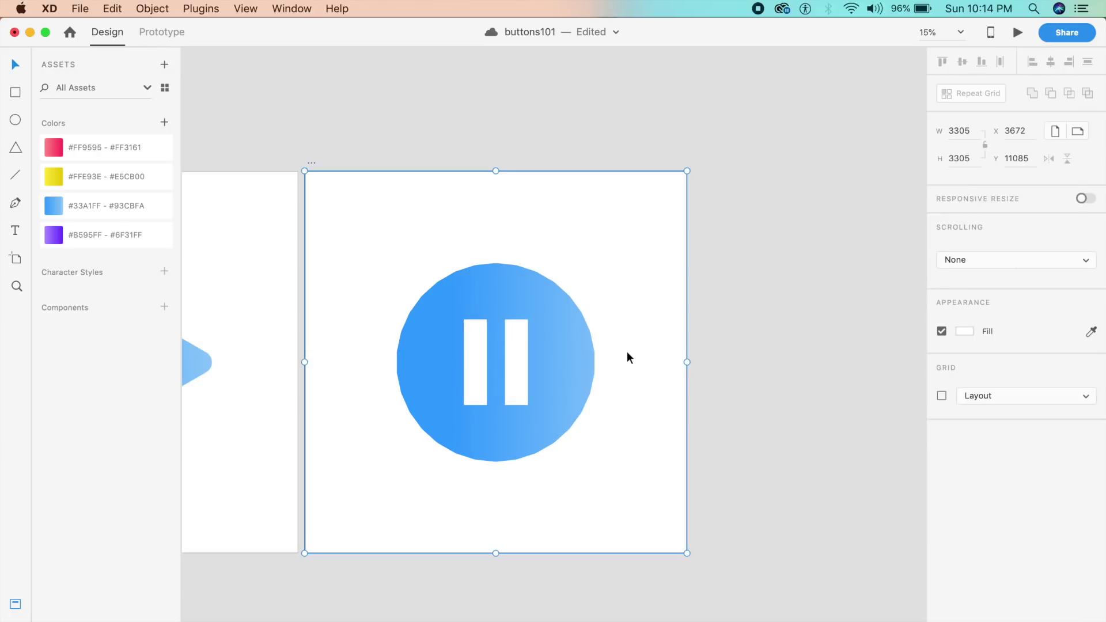
key(super+d)
key(super+plus)
scroll(652, 364, up, 1)
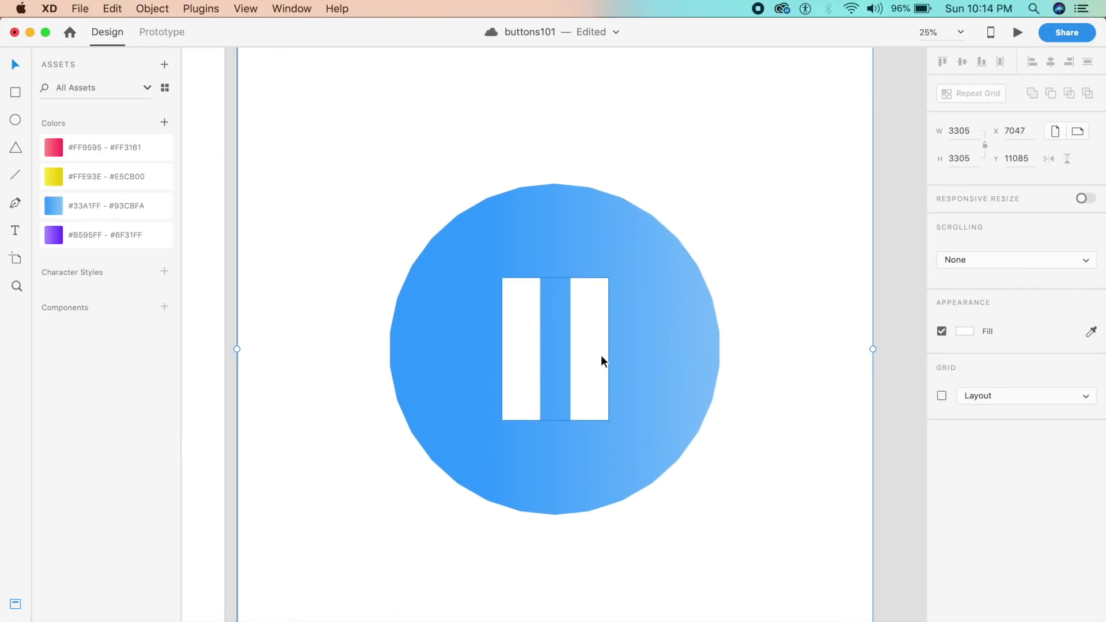
Step: Edit the copied circle's path and pull anchor points outward into spikes at its upper right and lower right
double_click(649, 342)
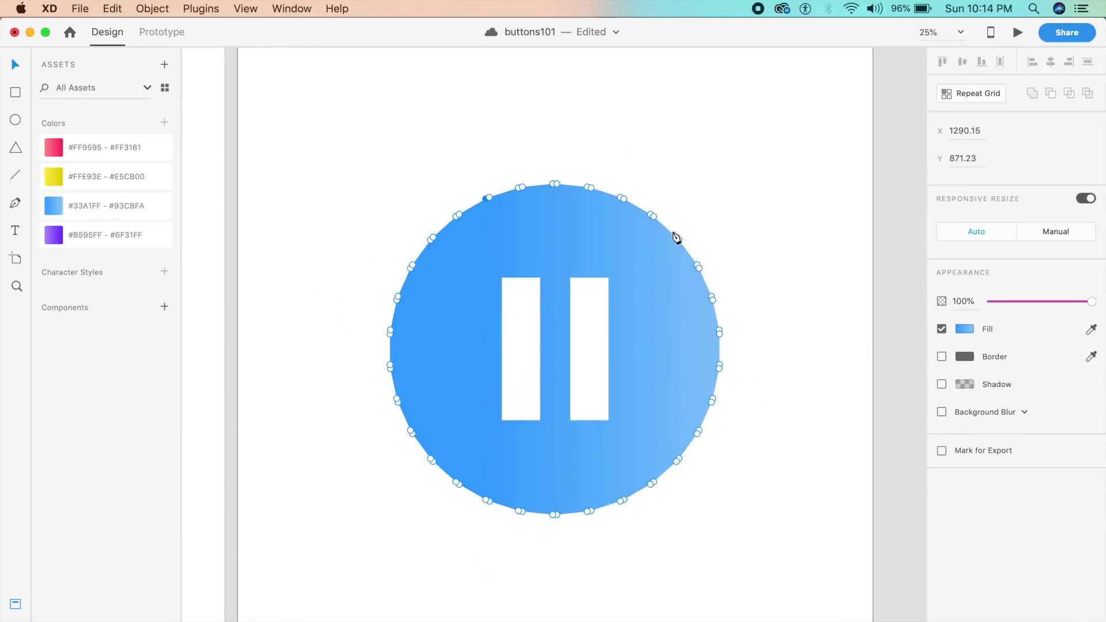
scroll(637, 310, up, 2)
scroll(637, 311, up, 2)
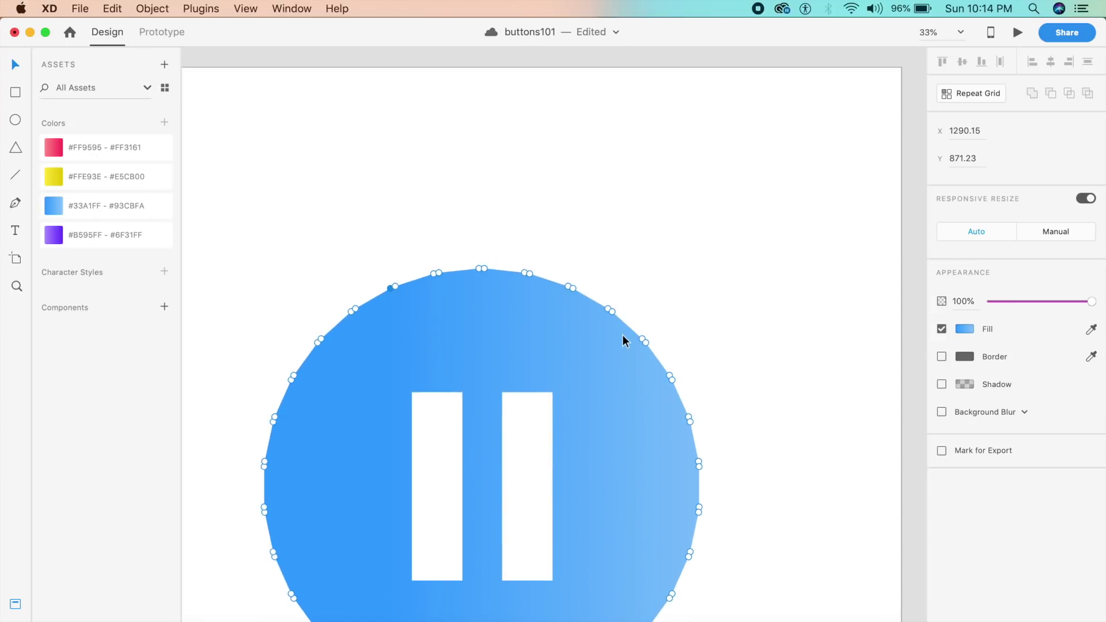
key(super+y)
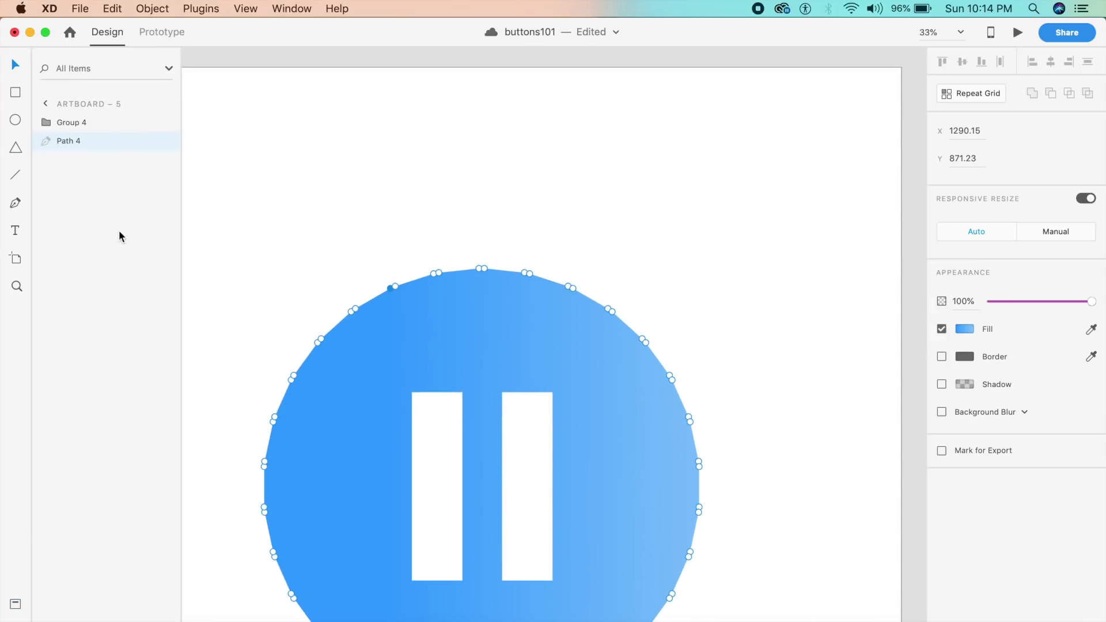
drag(637, 311, 709, 275)
key(space)
drag(718, 414, 693, 257)
drag(615, 413, 746, 511)
key(space)
drag(598, 535, 704, 479)
Step: Pull more anchor points outward into spikes at the circle's bottom, lower left and upper left, plus a short one near the top
drag(504, 483, 484, 615)
drag(318, 328, 231, 391)
scroll(486, 227, up, 3)
scroll(485, 227, left, 4)
drag(501, 249, 397, 190)
drag(636, 106, 652, 148)
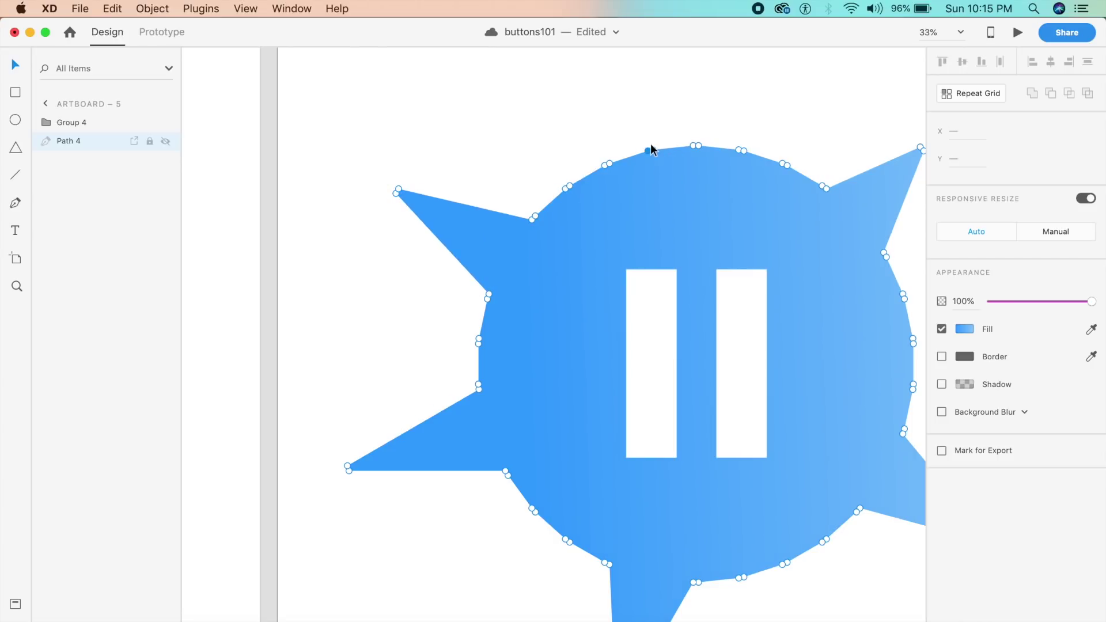
mouse_move(576, 134)
mouse_down()
mouse_move(624, 178)
mouse_move(610, 183)
mouse_move(582, 139)
mouse_move(585, 121)
mouse_move(584, 130)
mouse_up()
key(Escape)
Step: Duplicate the artboard with the spiky pause button
key(super+minus)
key(super+minus)
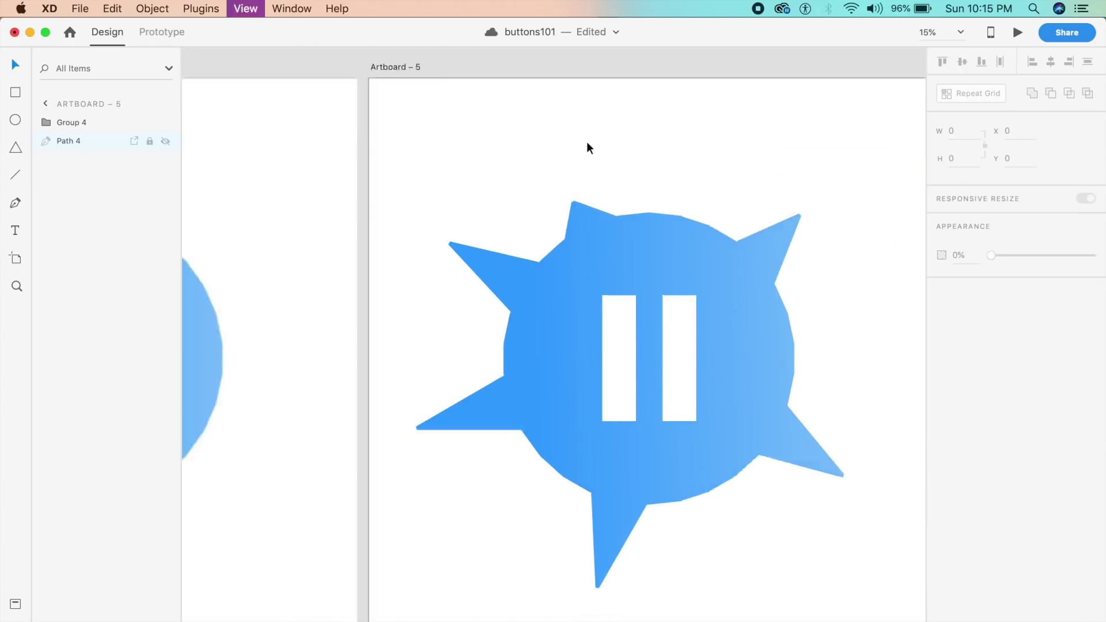
key(super+minus)
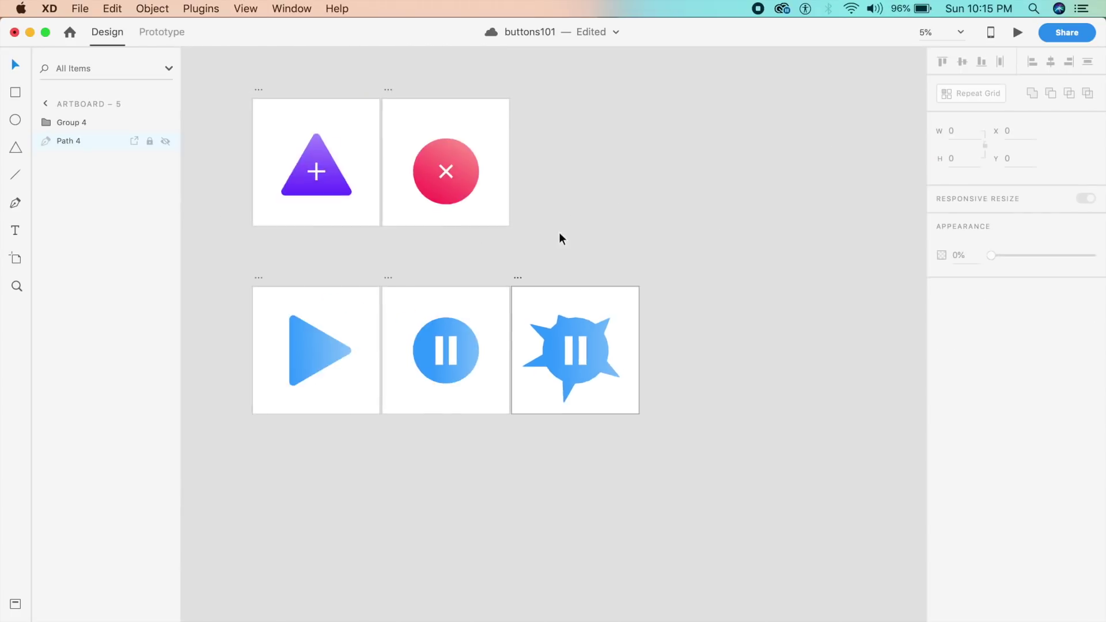
click(628, 306)
key(super+d)
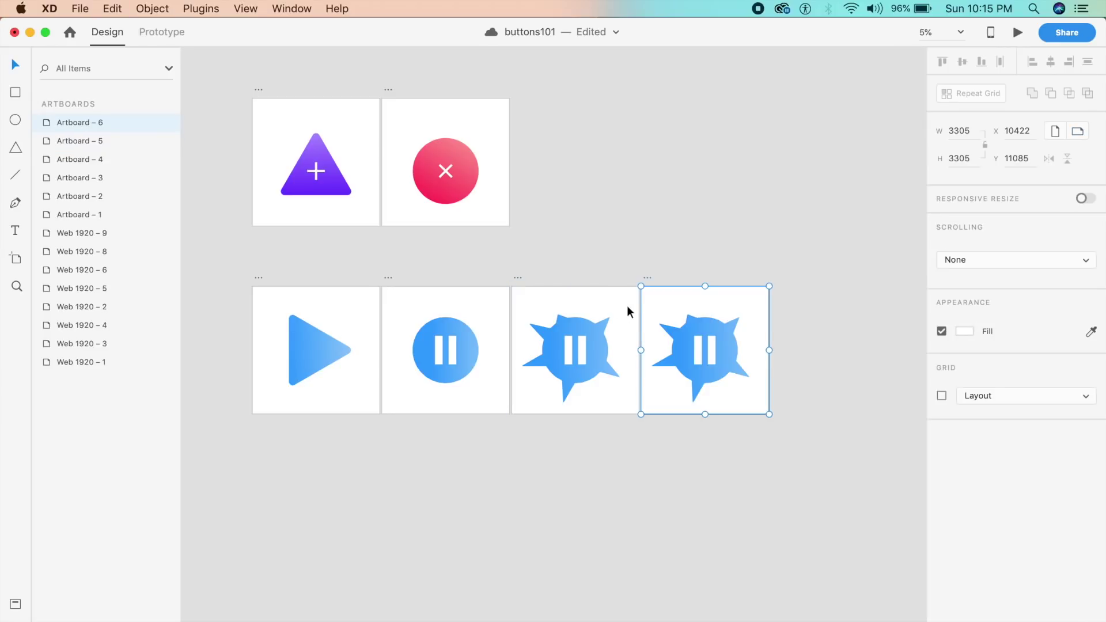
Step: Edit the copied spiky path and move the left, bottom and lower-right spike points back onto the circle's outline
key(super+plus)
key(super+plus)
key(super+plus)
drag(673, 334, 437, 371)
drag(597, 374, 424, 298)
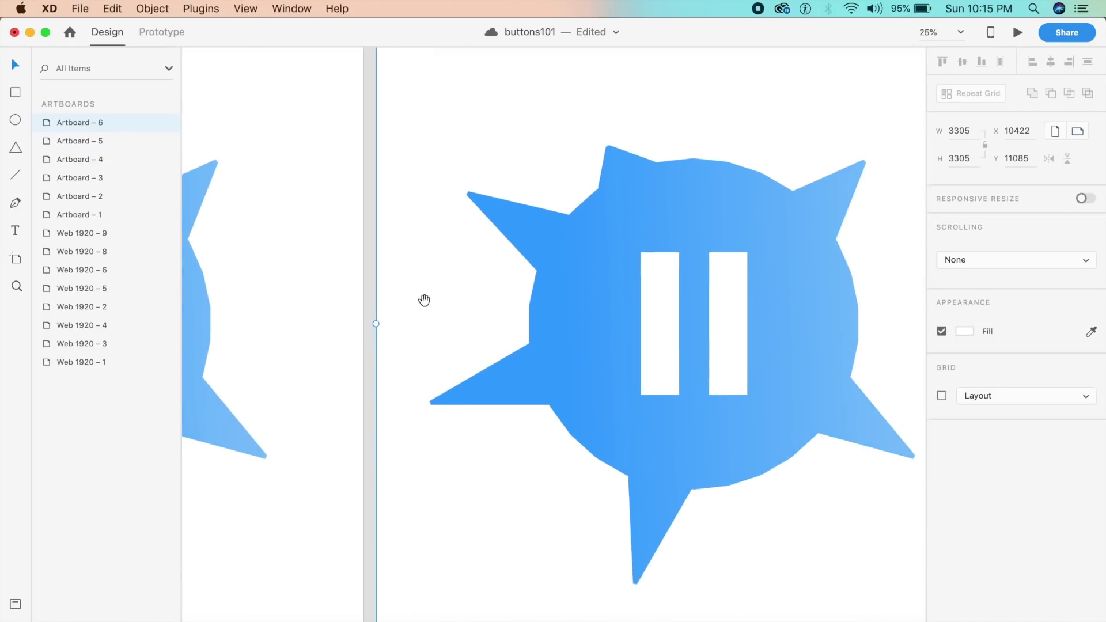
double_click(538, 237)
drag(438, 178, 549, 242)
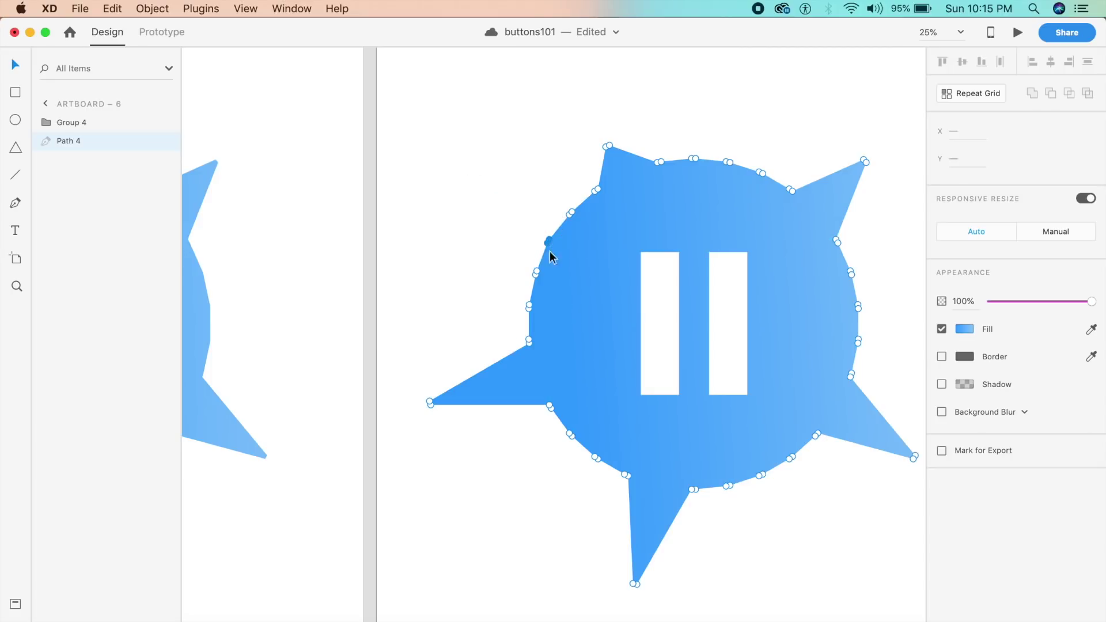
drag(413, 377, 535, 374)
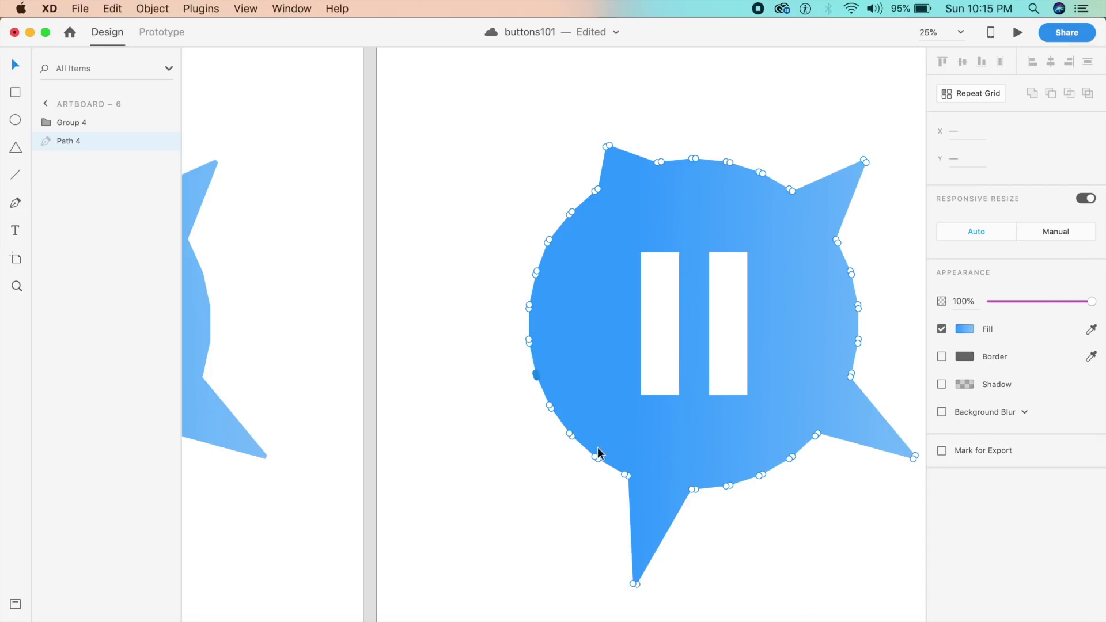
drag(605, 570, 660, 488)
drag(891, 481, 637, 442)
key(Delete)
Step: Move the upper-right and top-left spike points back onto the outline to restore the round shape
drag(648, 166, 680, 207)
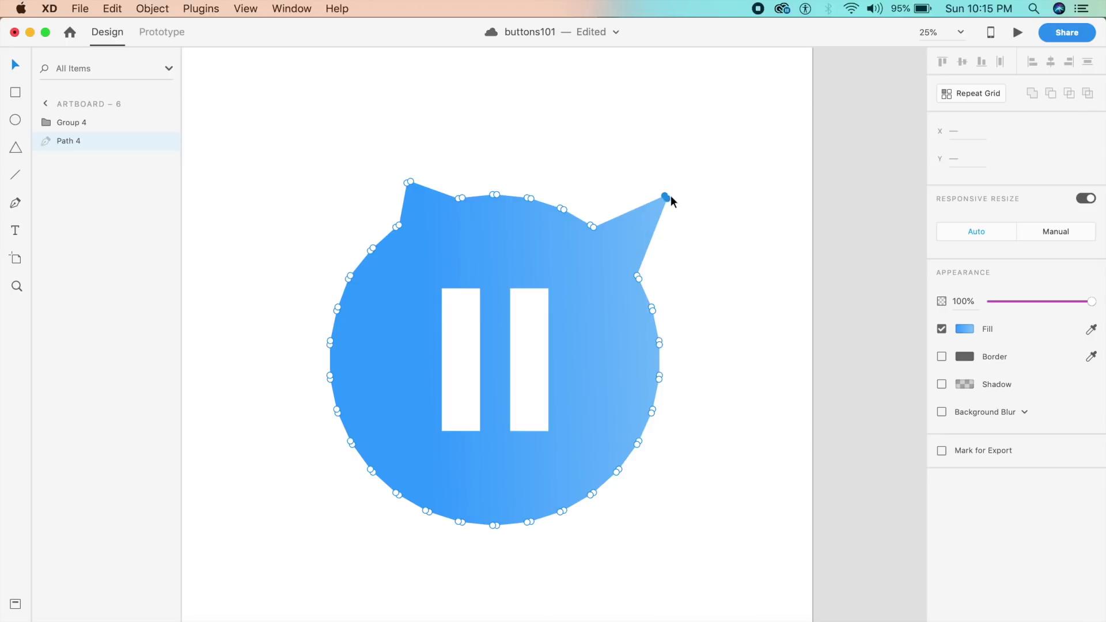
key(Delete)
click(621, 247)
drag(524, 188, 583, 200)
drag(432, 165, 469, 195)
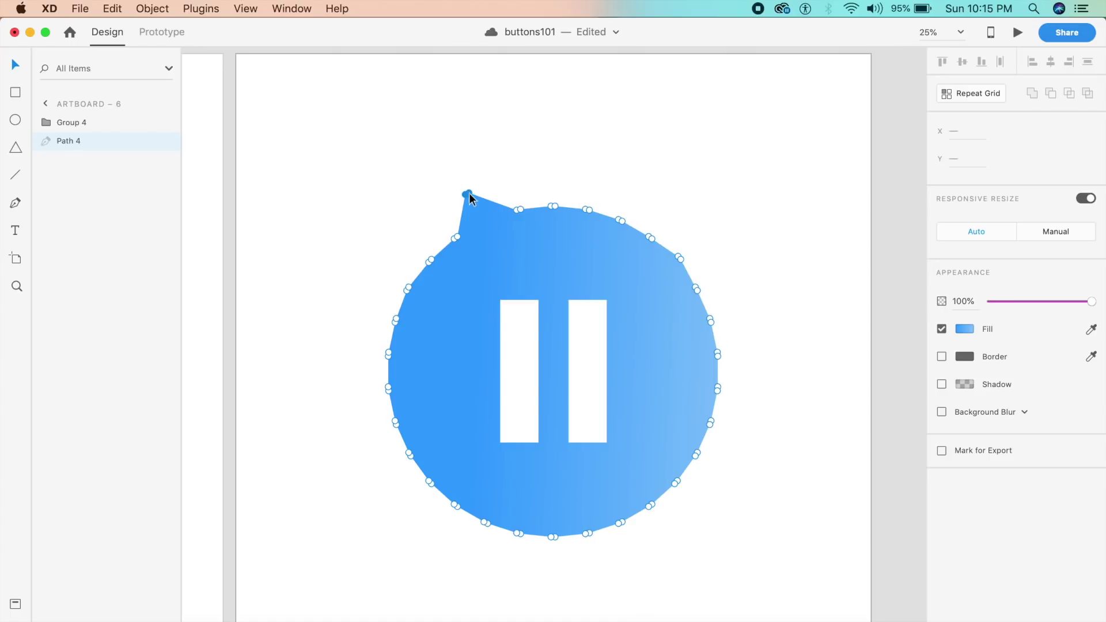
key(Delete)
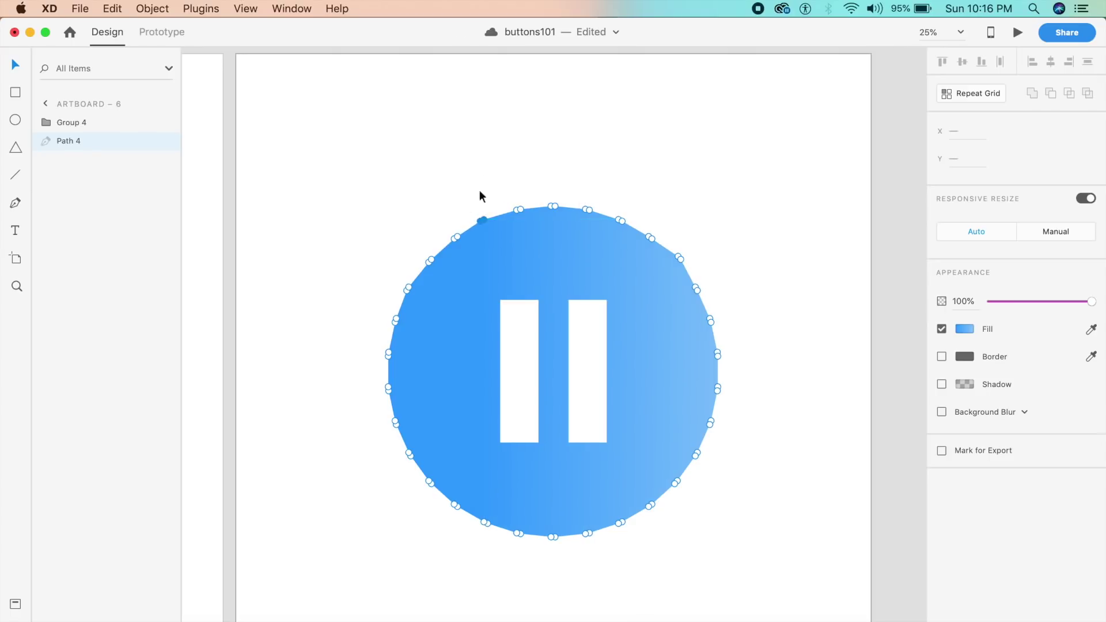
click(477, 168)
key(super+minus)
key(super+minus)
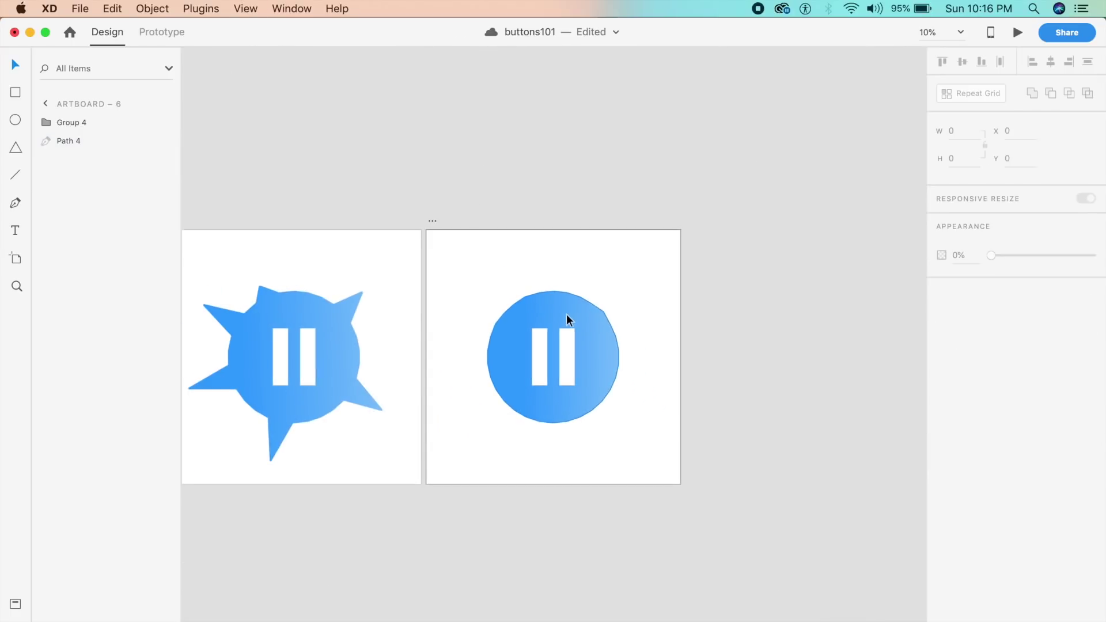
click(594, 266)
key(super+d)
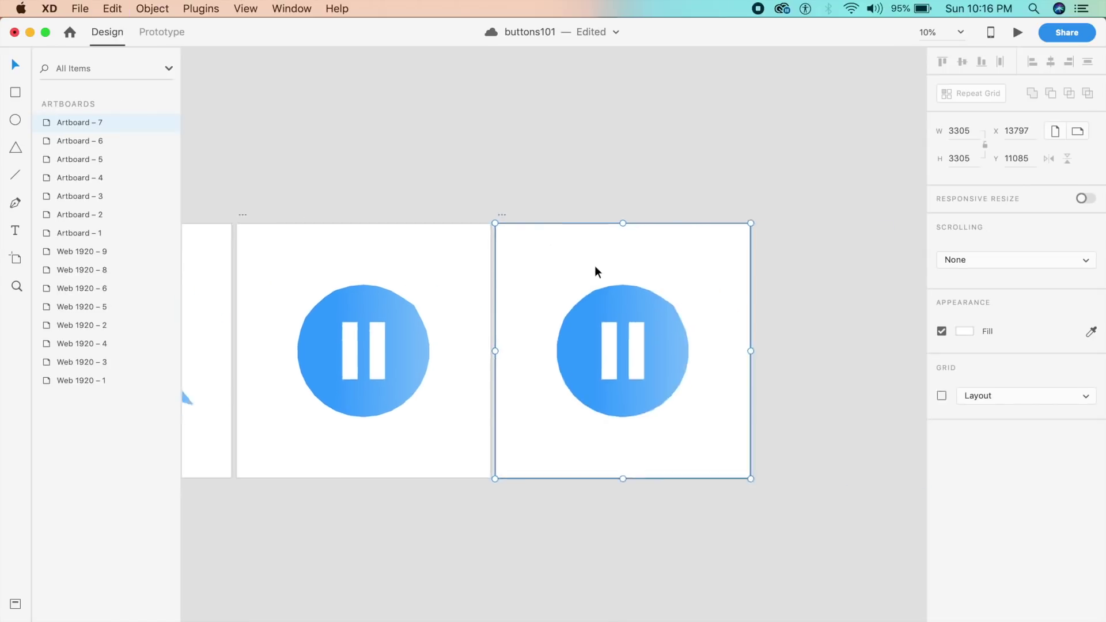
scroll(591, 266, left, 5)
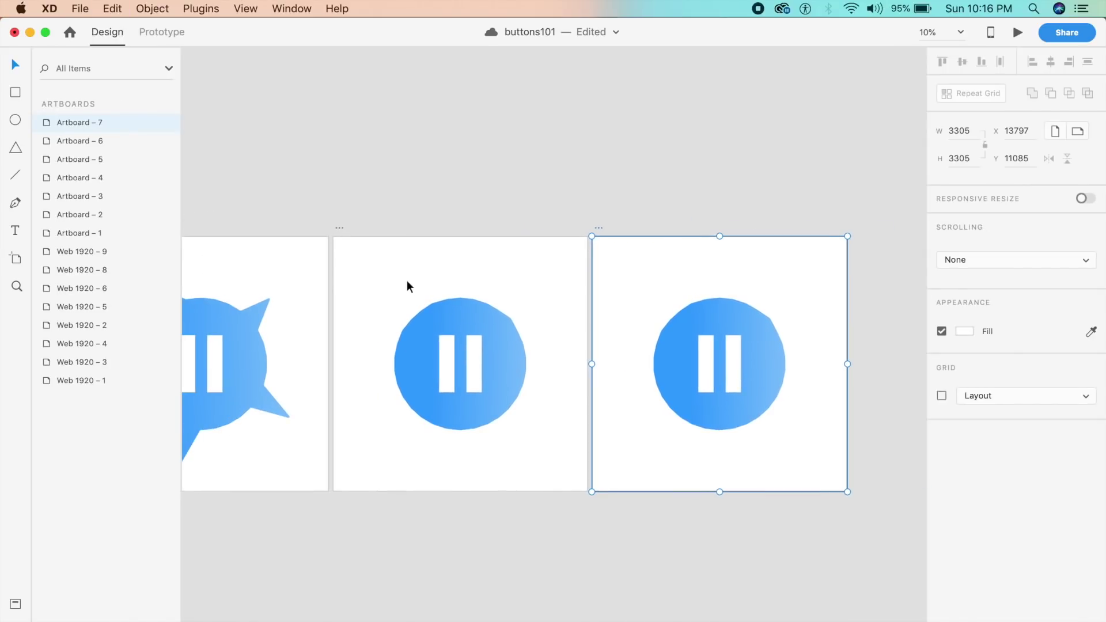
key(BackSpace)
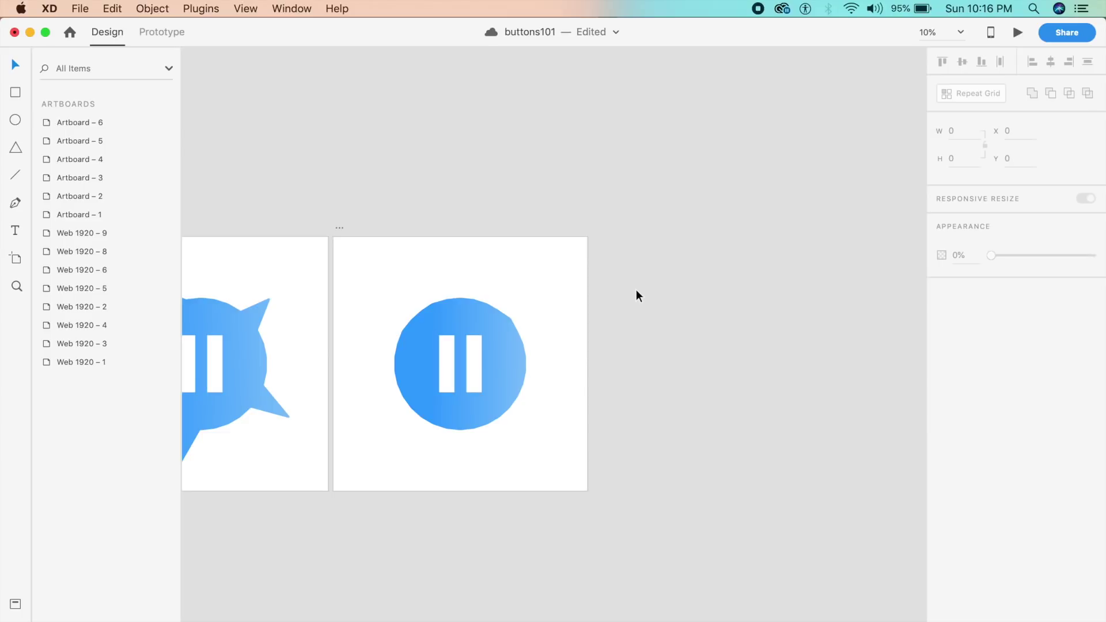
Step: Edit the last artboard's circle path and pull out new spikes at its lower right, upper left and upper right
key(super+plus)
key(super+plus)
scroll(579, 289, left, 3)
double_click(533, 392)
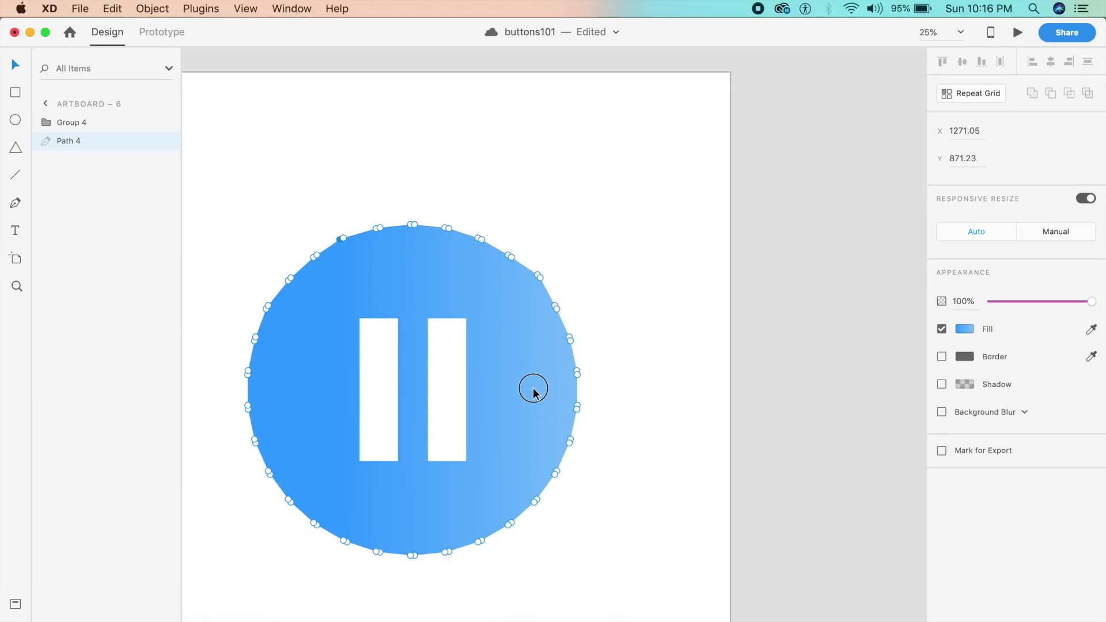
click(570, 441)
drag(570, 441, 646, 462)
drag(274, 321, 183, 323)
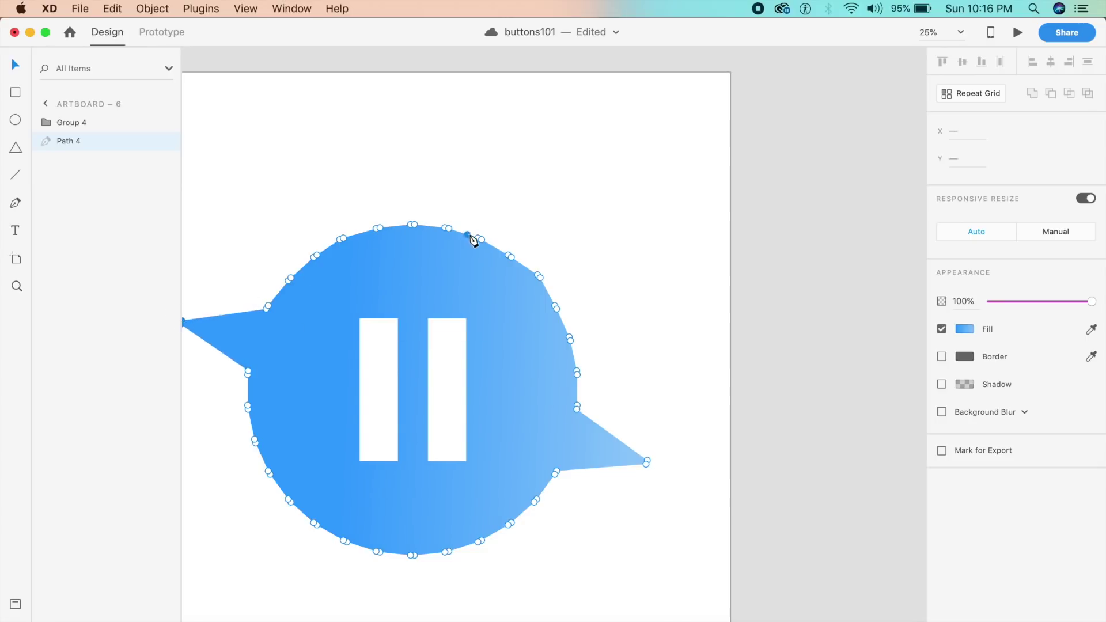
drag(466, 226, 500, 128)
Step: Pull anchor points outward into spikes at the circle's bottom and lower left, and leave path editing
scroll(505, 215, down, 3)
scroll(506, 214, left, 1)
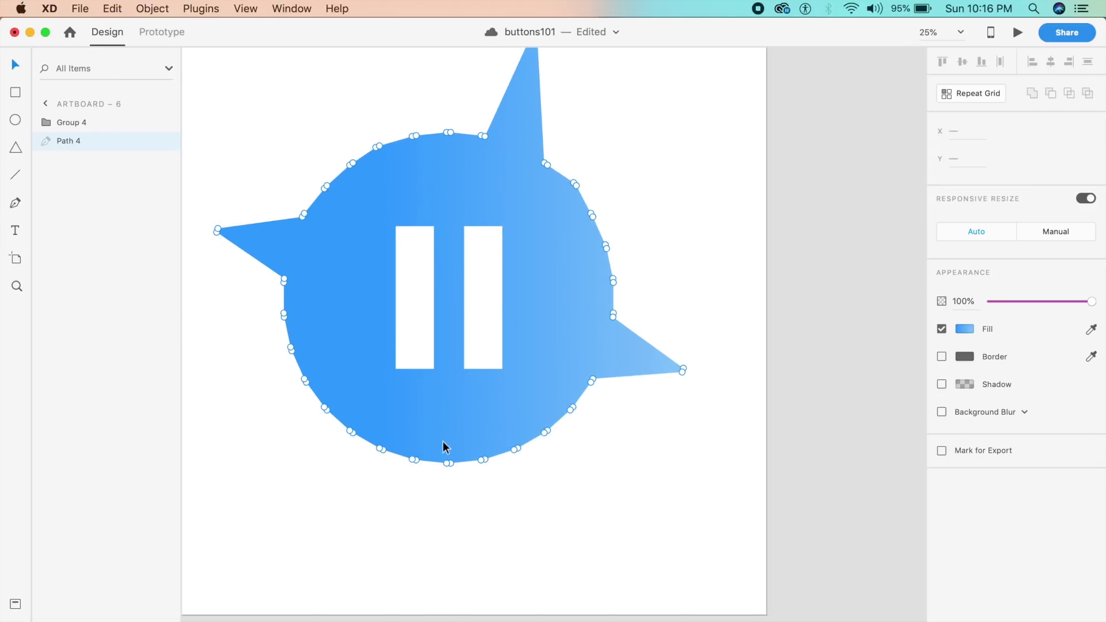
drag(445, 447, 453, 560)
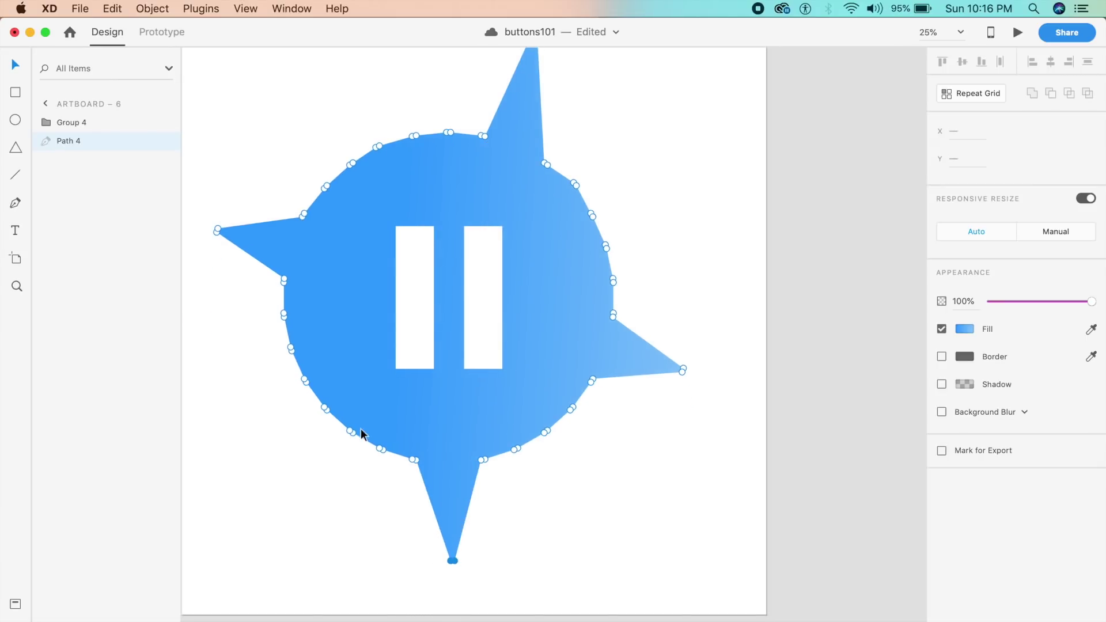
drag(317, 422, 479, 528)
click(324, 540)
key(super+minus)
key(super+minus)
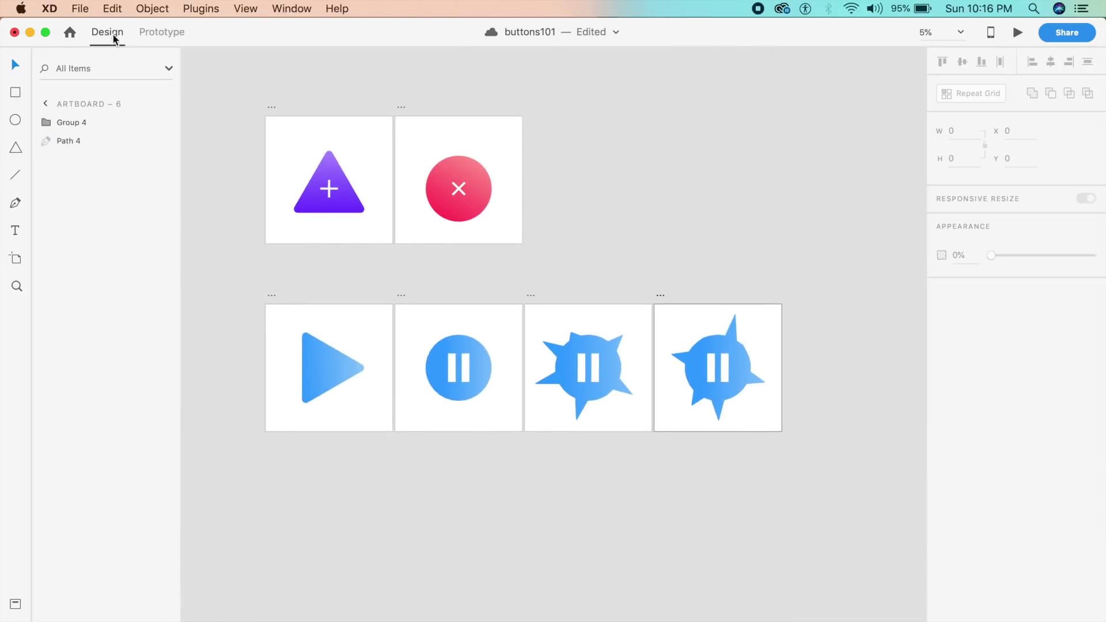
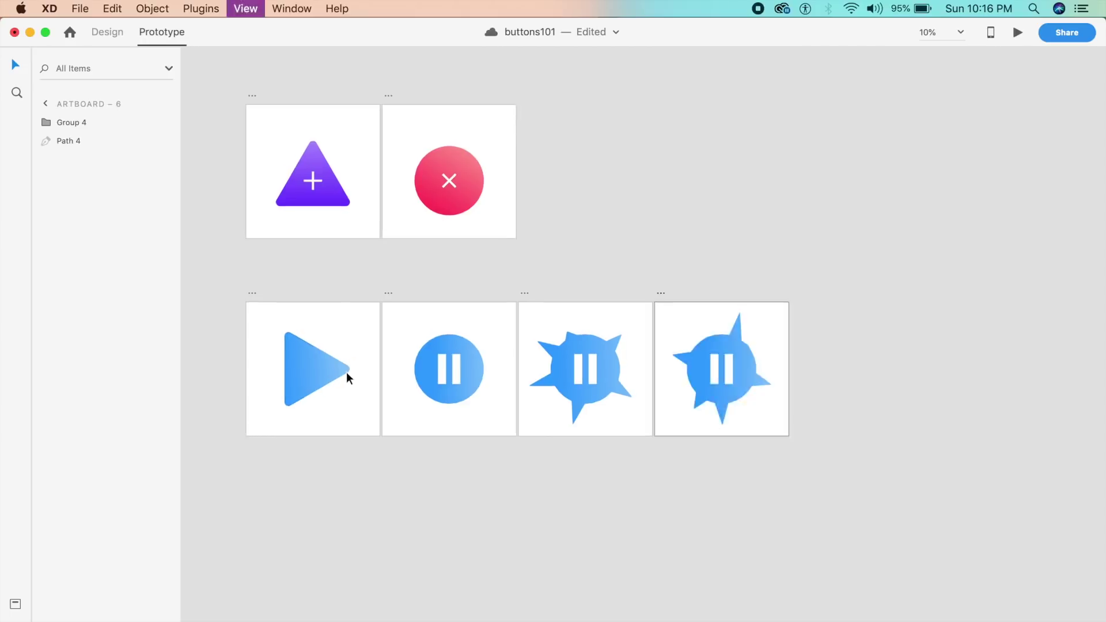
Step: Return to design mode and convert the play triangle into an editable path, toggling the lower anchor point at its pointed tip
click(107, 32)
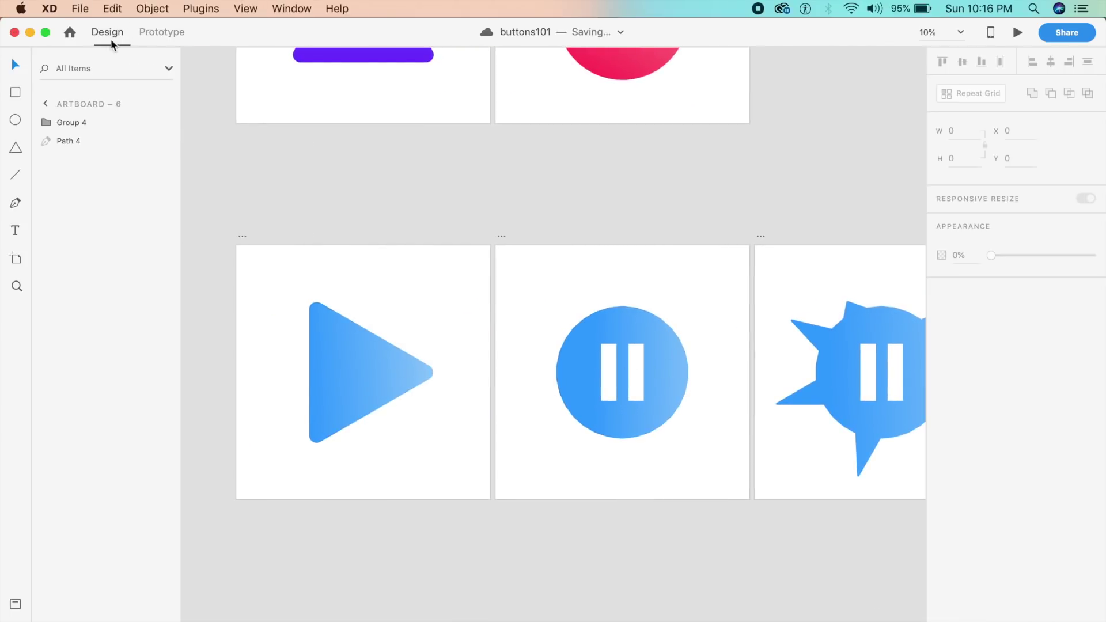
click(387, 403)
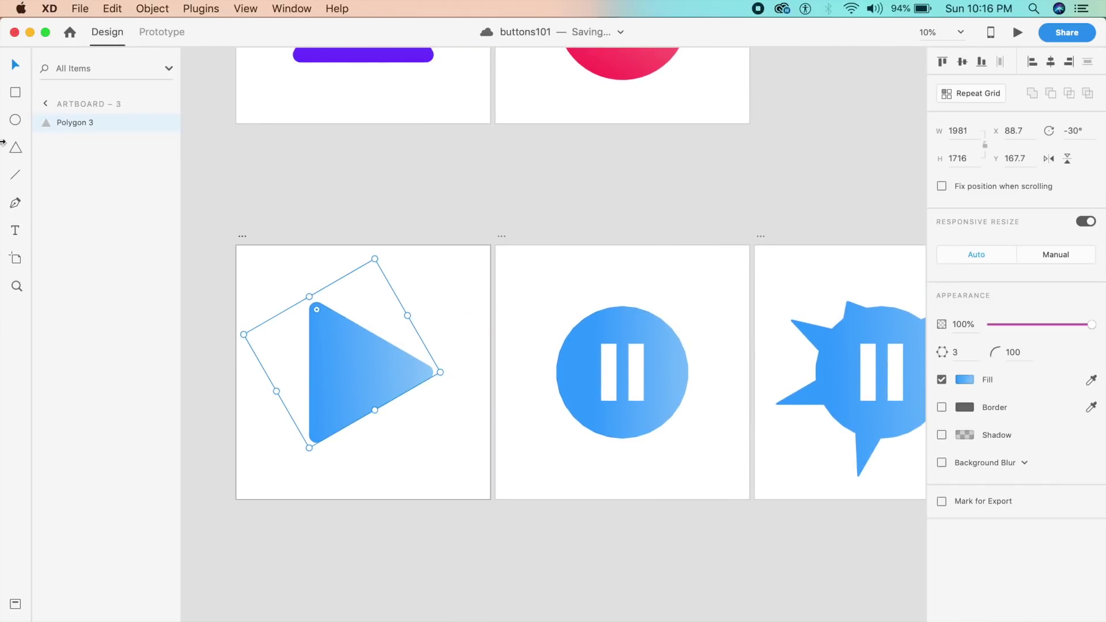
double_click(347, 369)
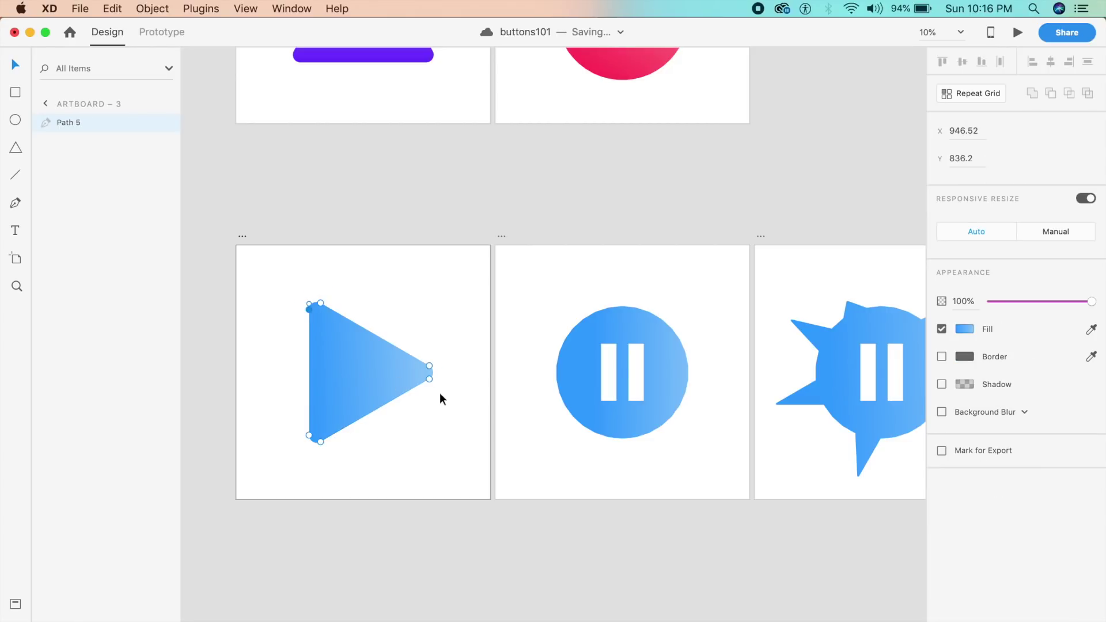
click(428, 380)
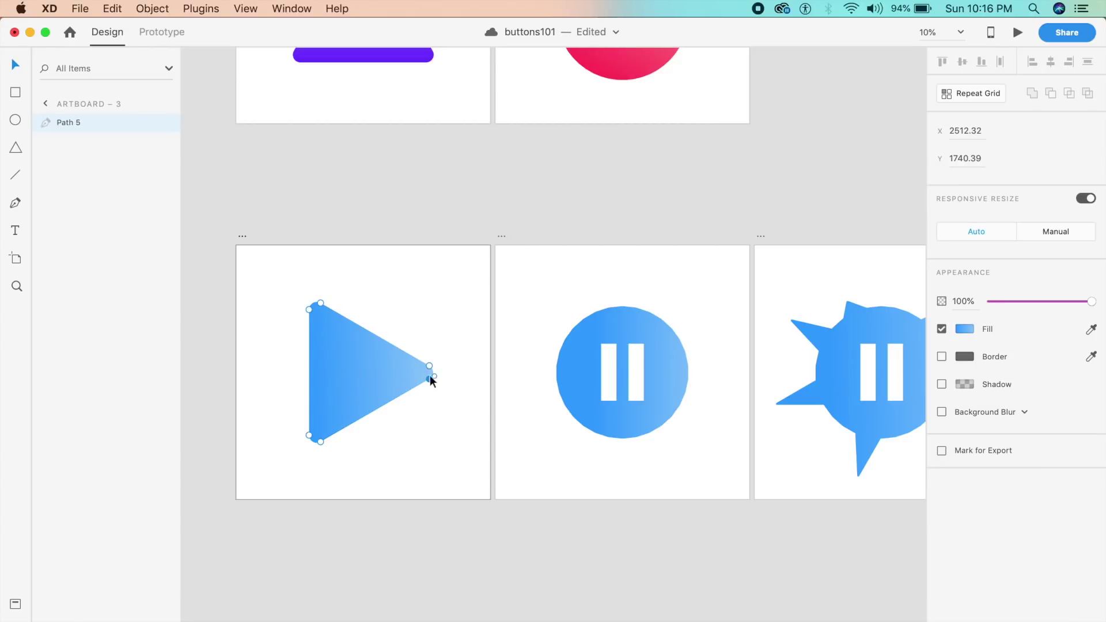
key(super+plus)
key(space)
drag(420, 402, 549, 373)
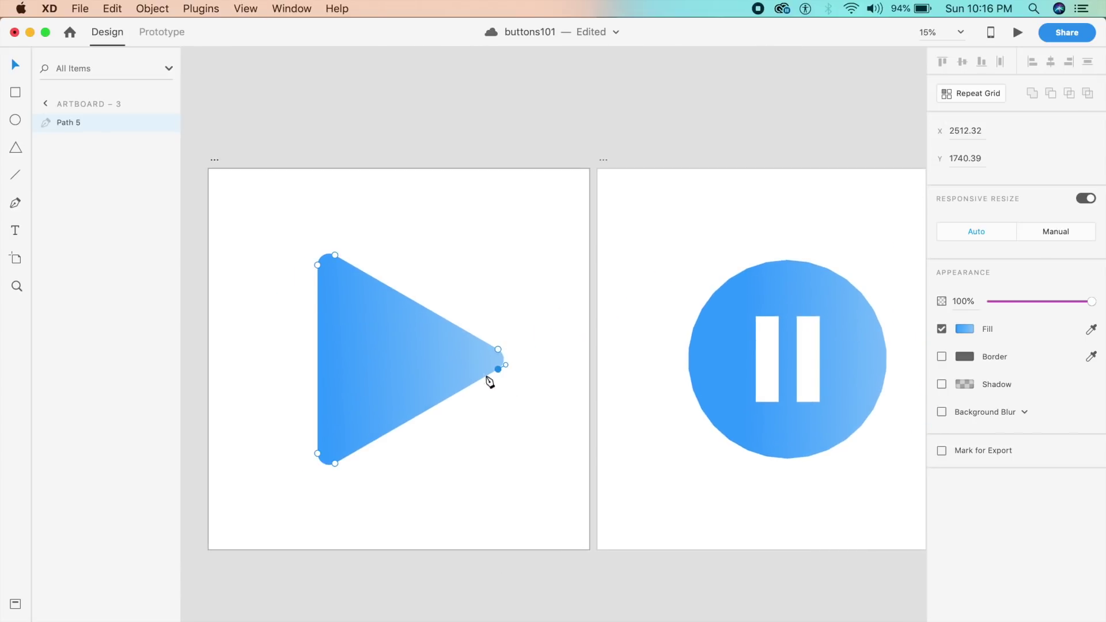
double_click(498, 370)
double_click(498, 369)
click(532, 444)
key(super+a)
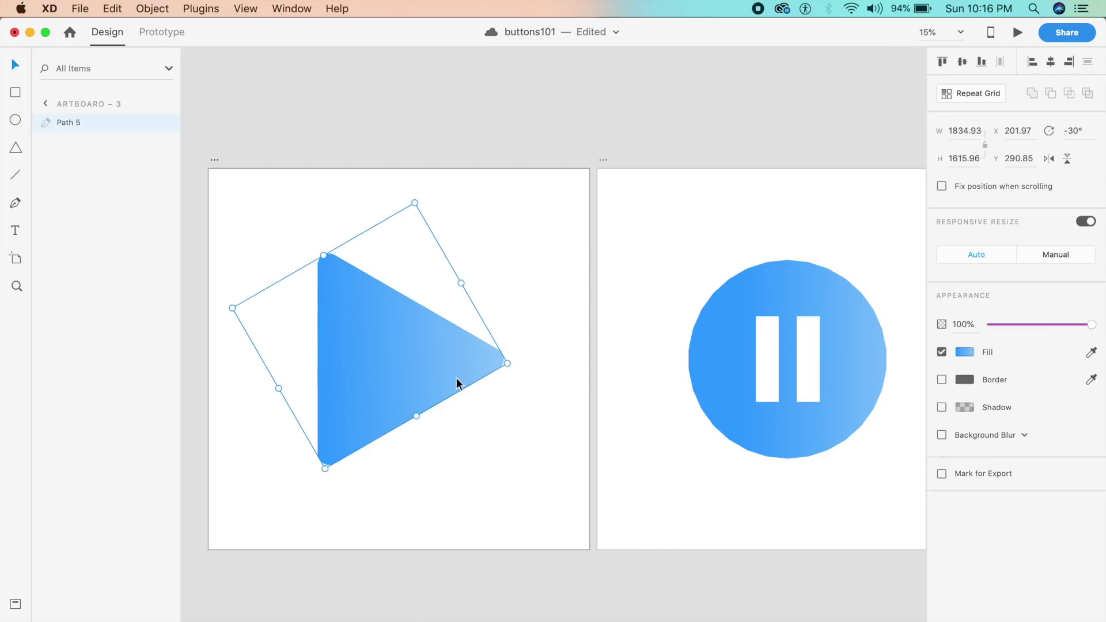
double_click(79, 124)
Step: Convert the round pause button's polygon on Artboard 4 into an editable path and leave path editing
click(695, 340)
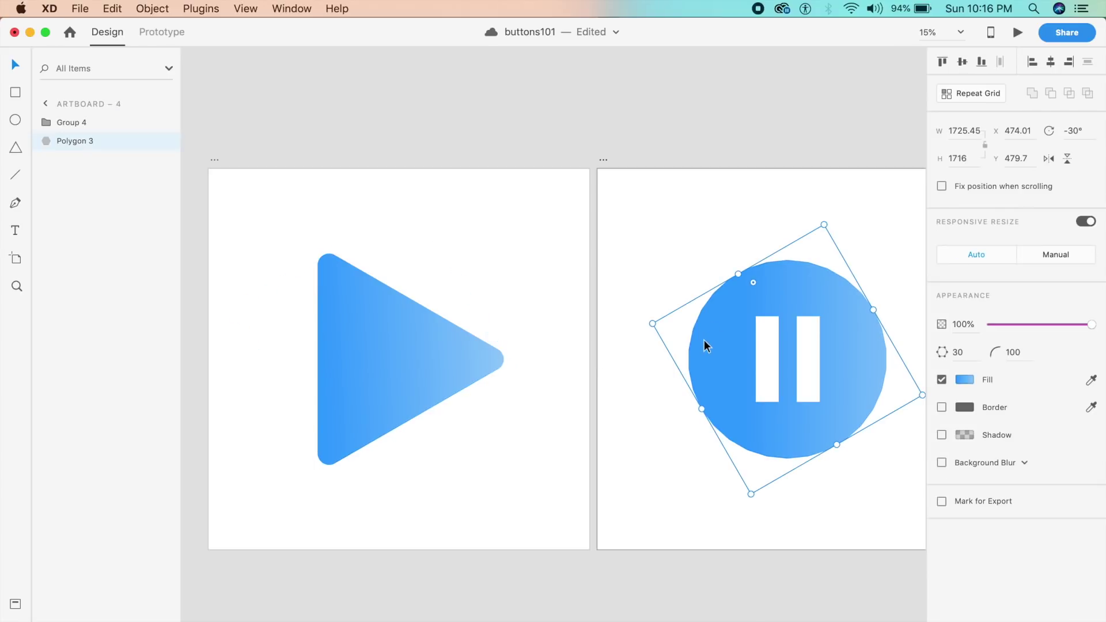
drag(706, 368, 522, 367)
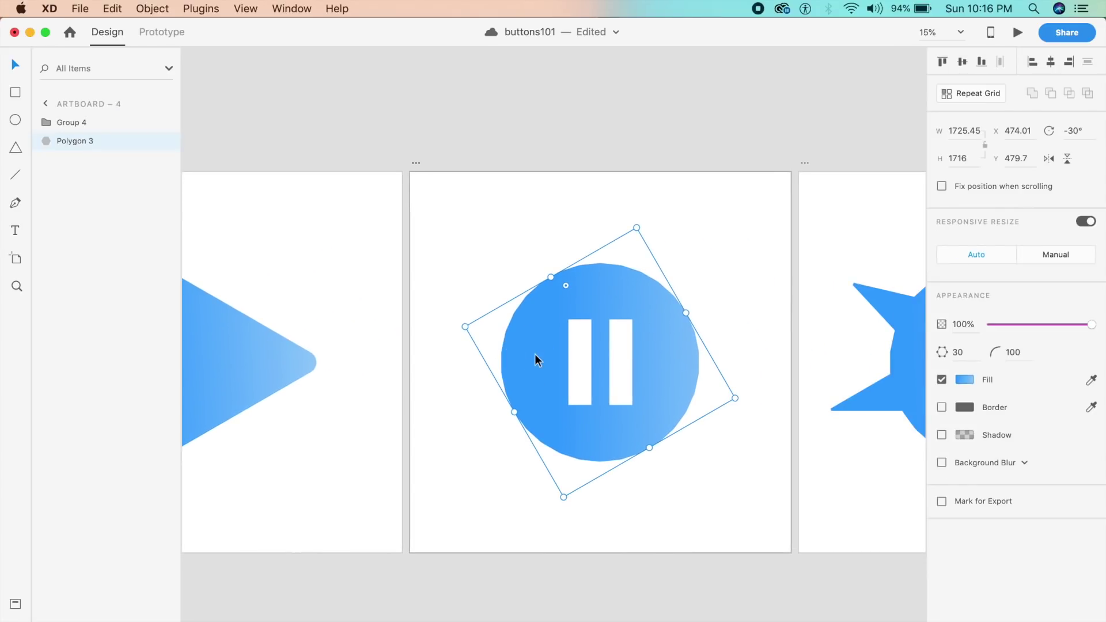
double_click(527, 349)
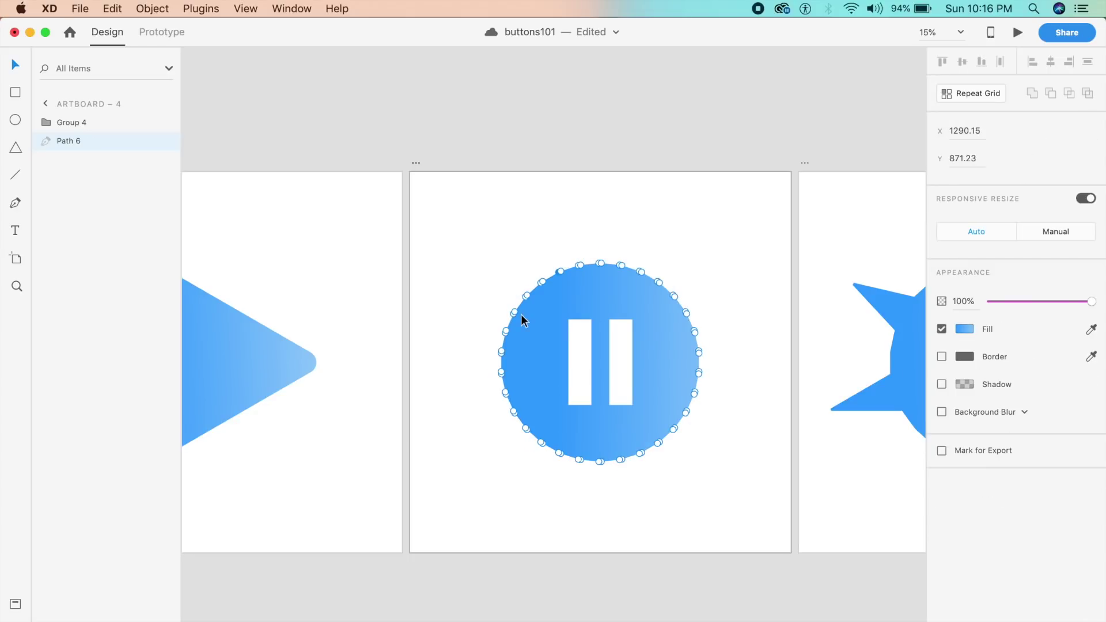
click(465, 272)
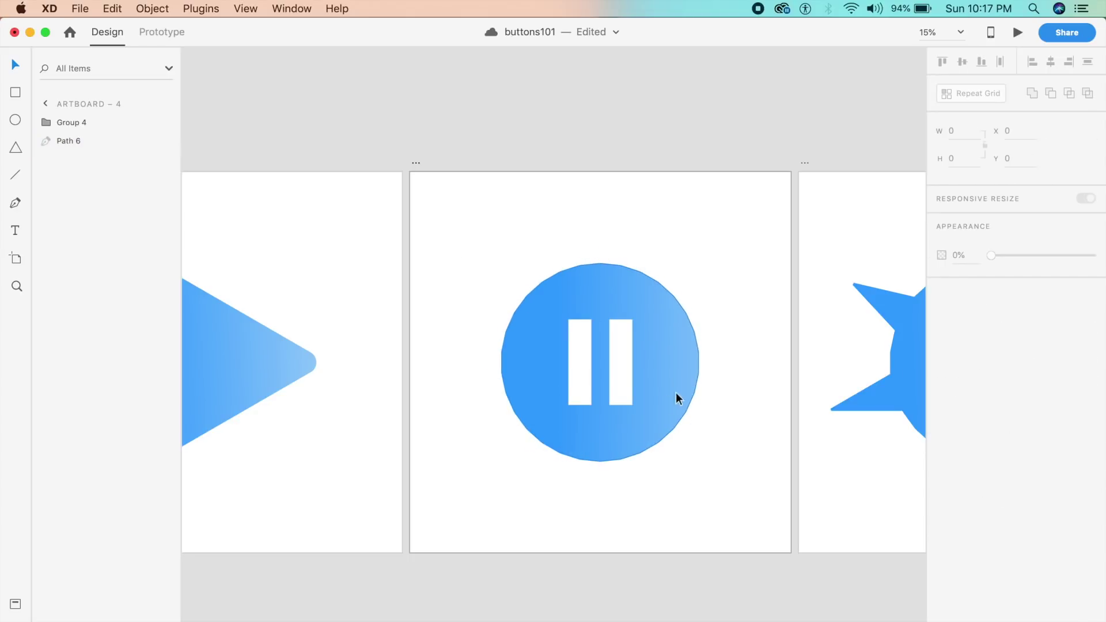
Step: Rename the pause circle's path on Artboard 4 as Path 5 to match the play triangle's path
click(520, 367)
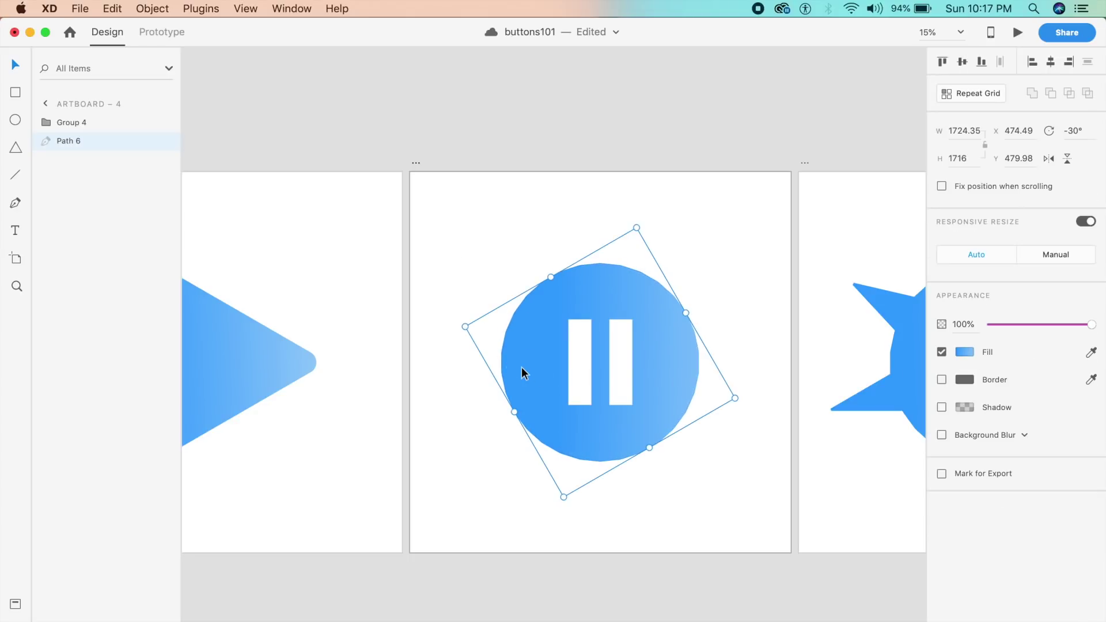
click(211, 340)
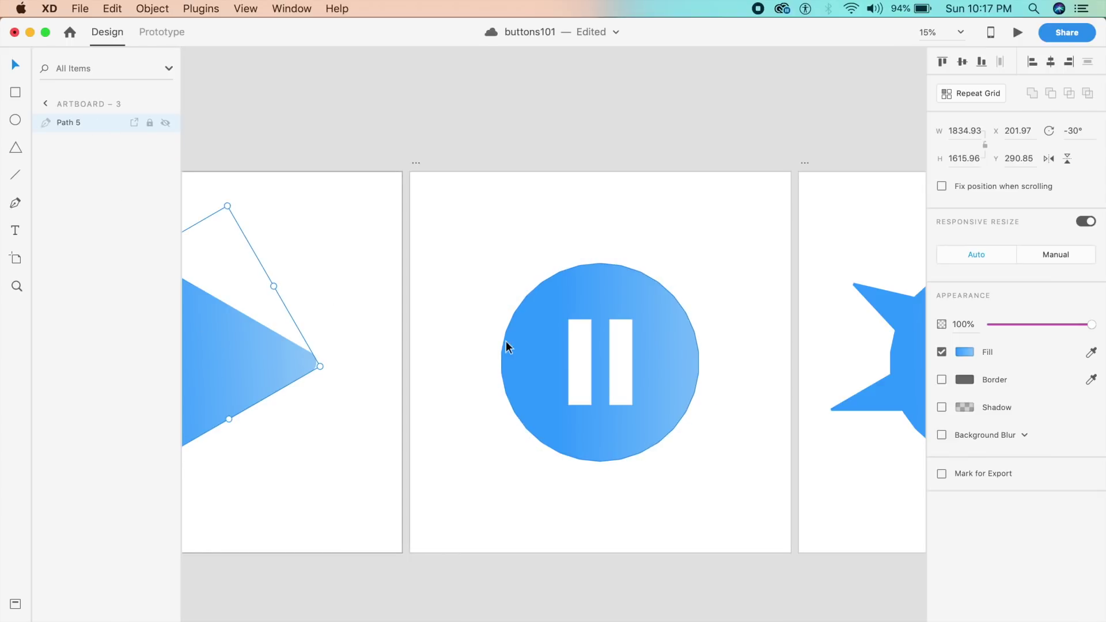
click(550, 377)
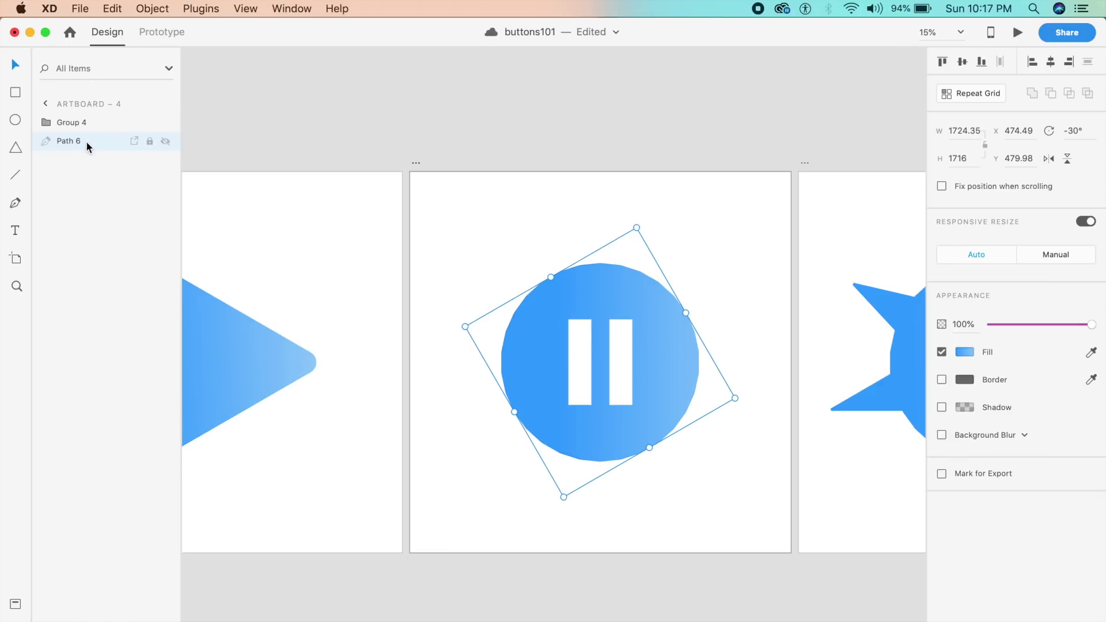
double_click(81, 141)
click(85, 141)
text(5)
key(Return)
Step: Rename the first spiky shape's layer on Artboard 5 as Path 5
scroll(368, 299, right, 10)
click(550, 381)
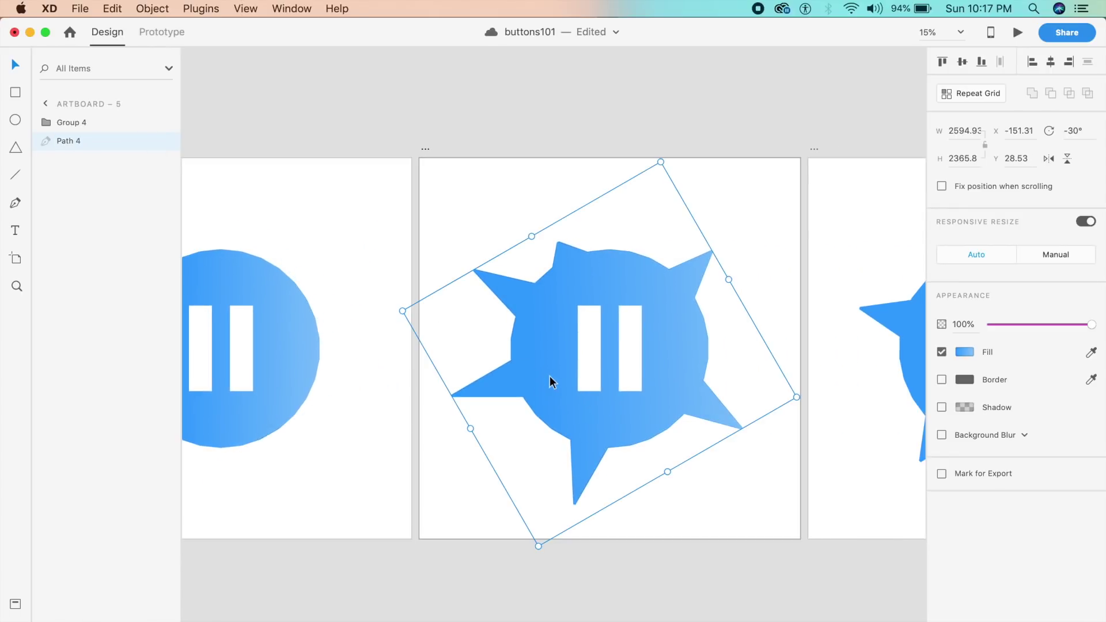
double_click(75, 141)
key(Right)
key(BackSpace)
text(5)
key(Return)
Step: Rename the spiky shape's layer on Artboard 6 as Path 5
click(694, 229)
drag(697, 230, 234, 304)
scroll(493, 368, right, 2)
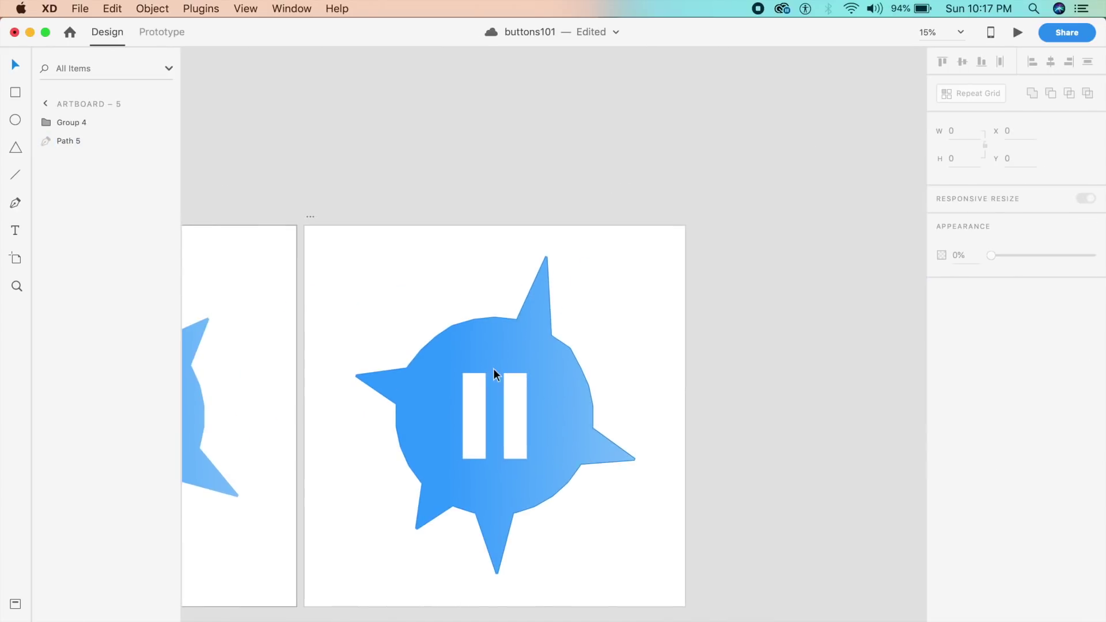
click(508, 326)
double_click(78, 140)
key(Right)
text(5)
key(Return)
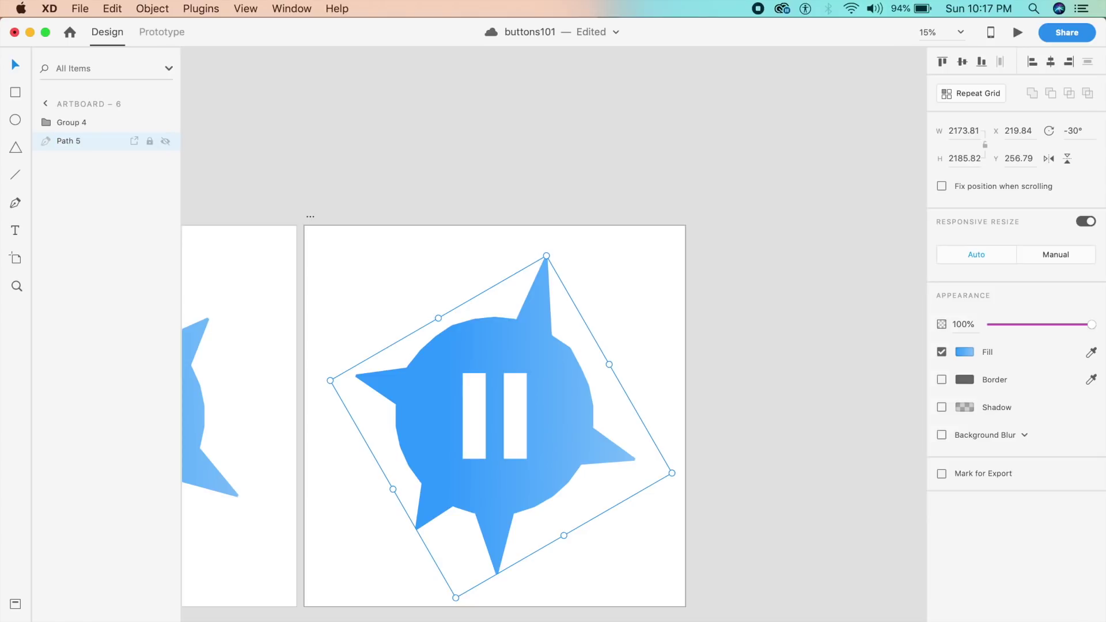
Step: In prototype mode, link the play triangle to Artboard 4 with a Tap trigger, Auto-Animate, Snap easing and 0.4 s duration
click(702, 212)
key(super+minus)
drag(410, 284, 738, 274)
drag(437, 318, 702, 297)
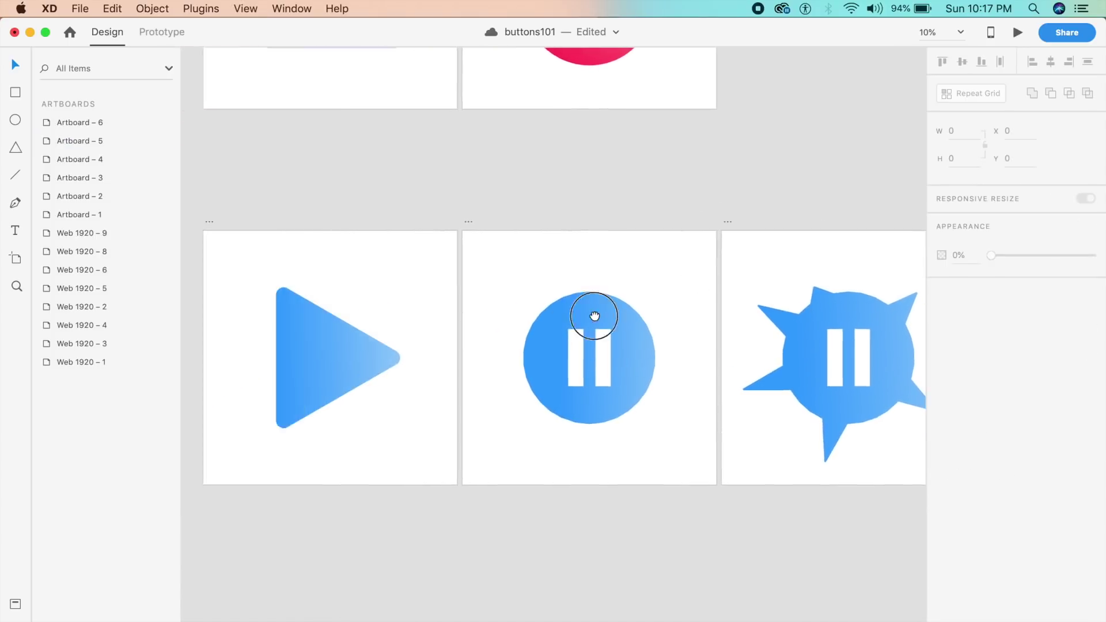
scroll(593, 317, left, 3)
click(162, 32)
scroll(382, 151, right, 3)
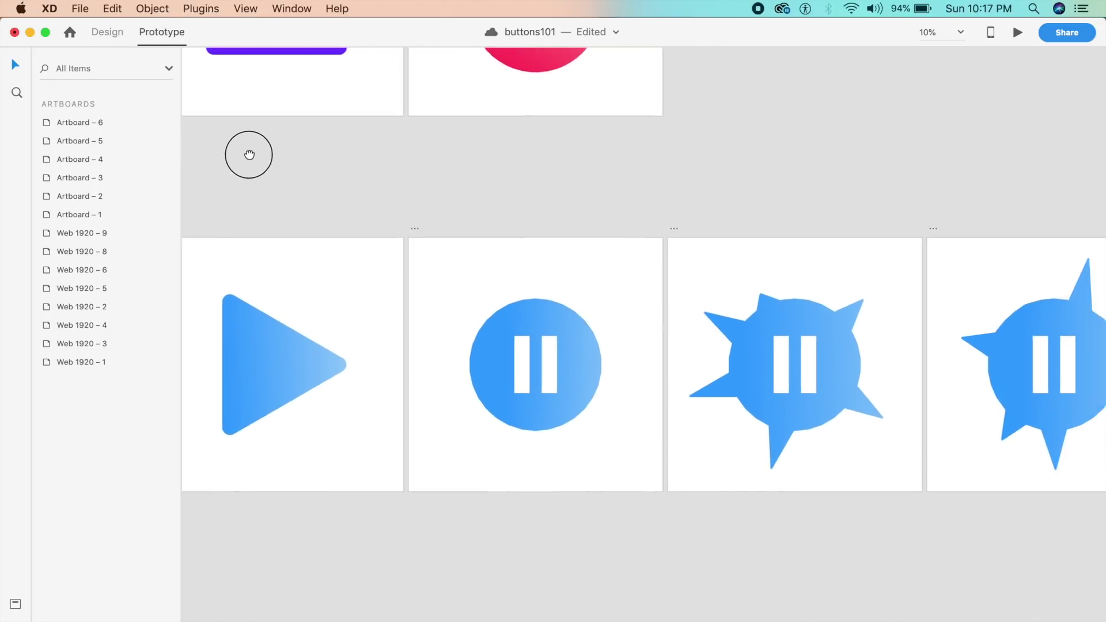
scroll(247, 153, down, 3)
click(417, 335)
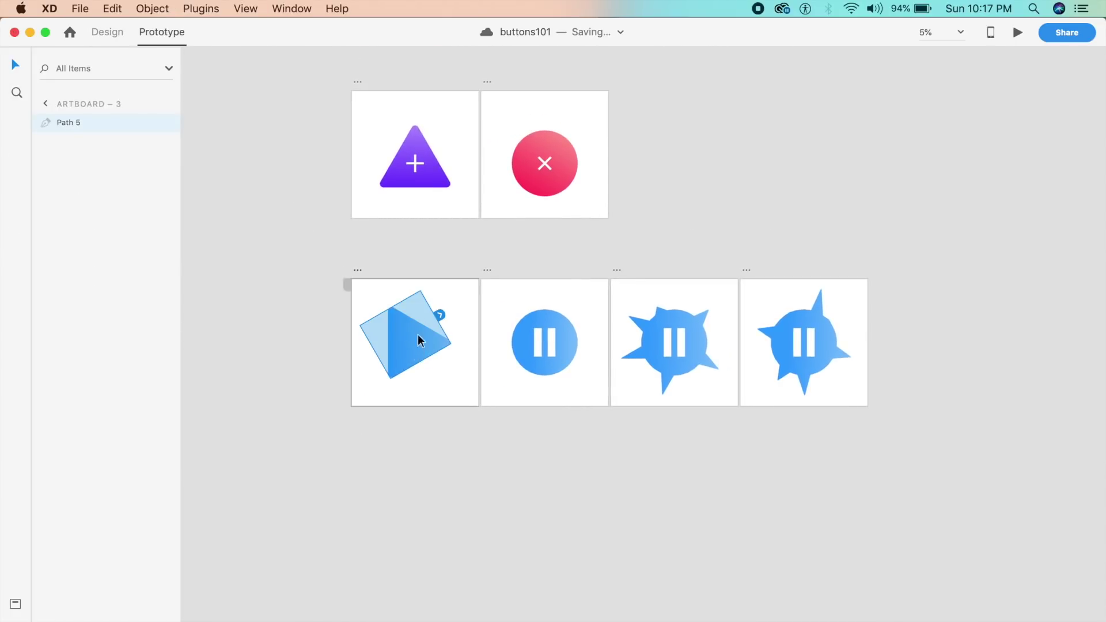
drag(454, 314, 573, 309)
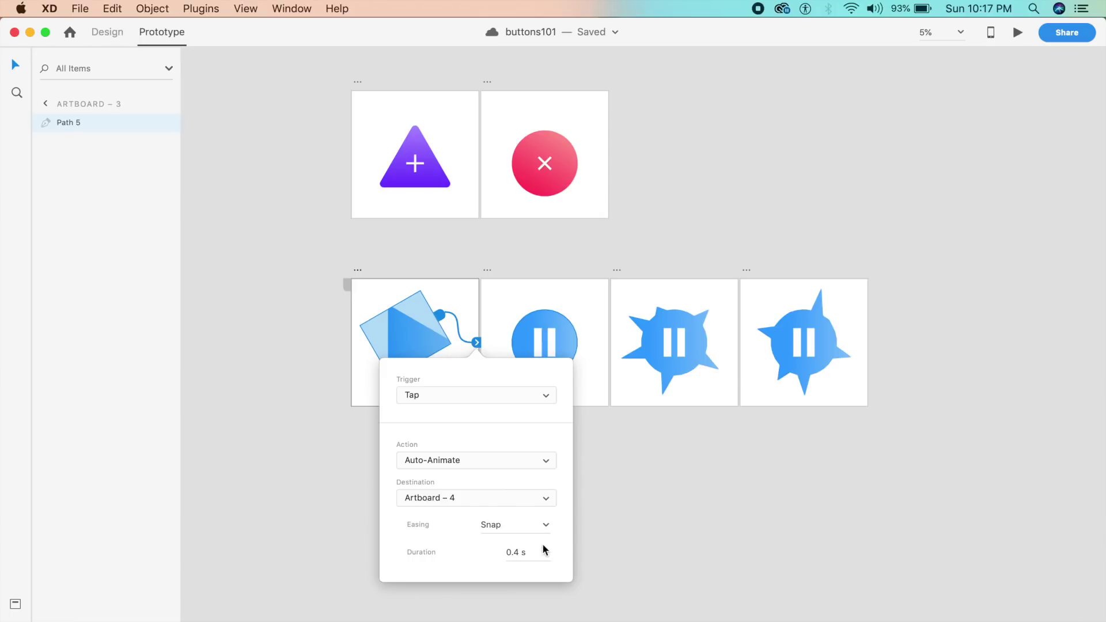
click(587, 377)
Step: Link Artboard 4 to Artboard 5 with Auto-Animate and a Time trigger
key(super+equal)
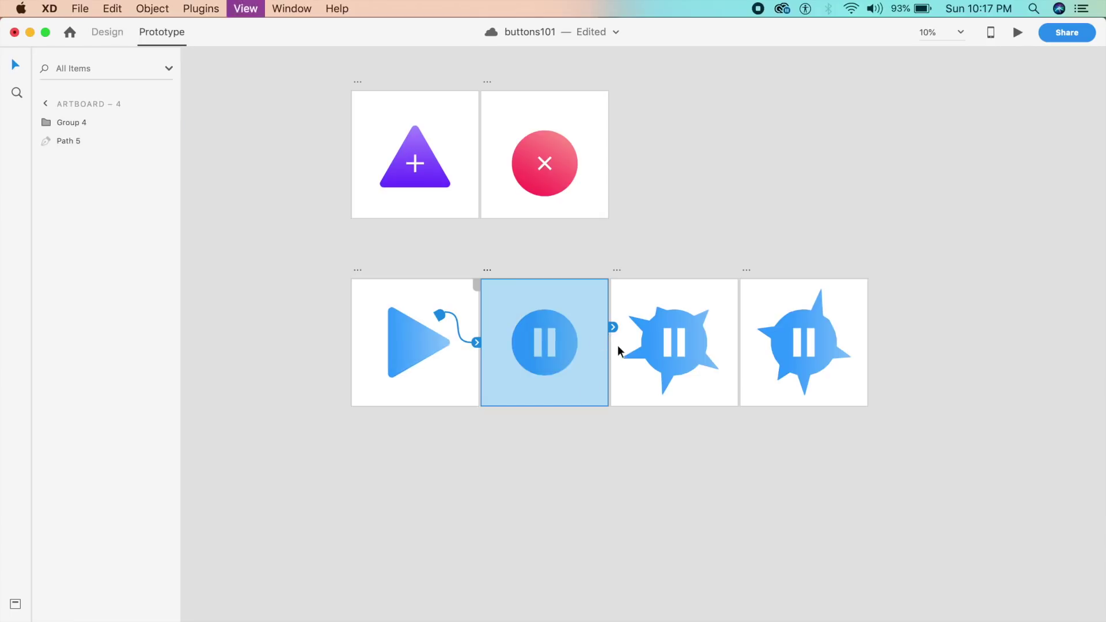
click(326, 207)
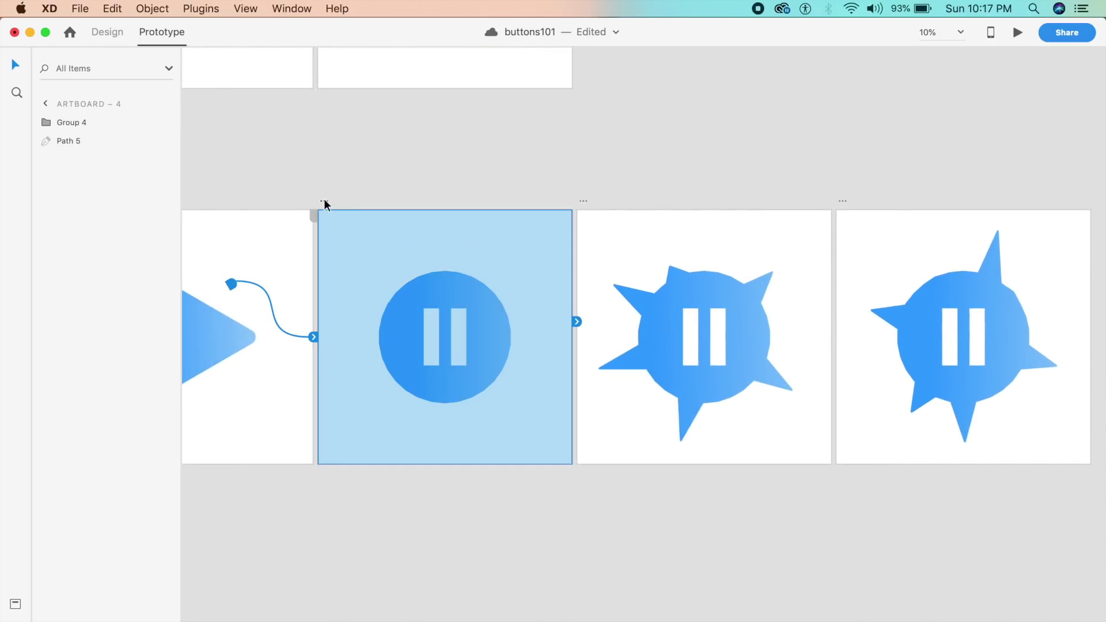
click(325, 201)
key(super+equal)
drag(324, 204, 439, 243)
scroll(293, 188, right, 5)
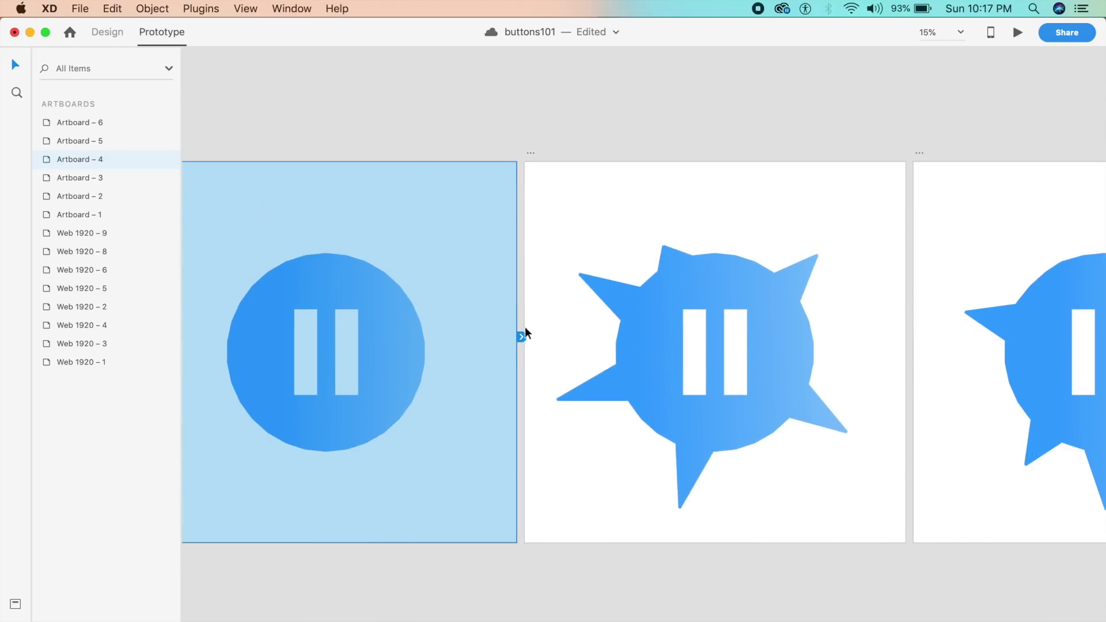
drag(521, 337, 610, 305)
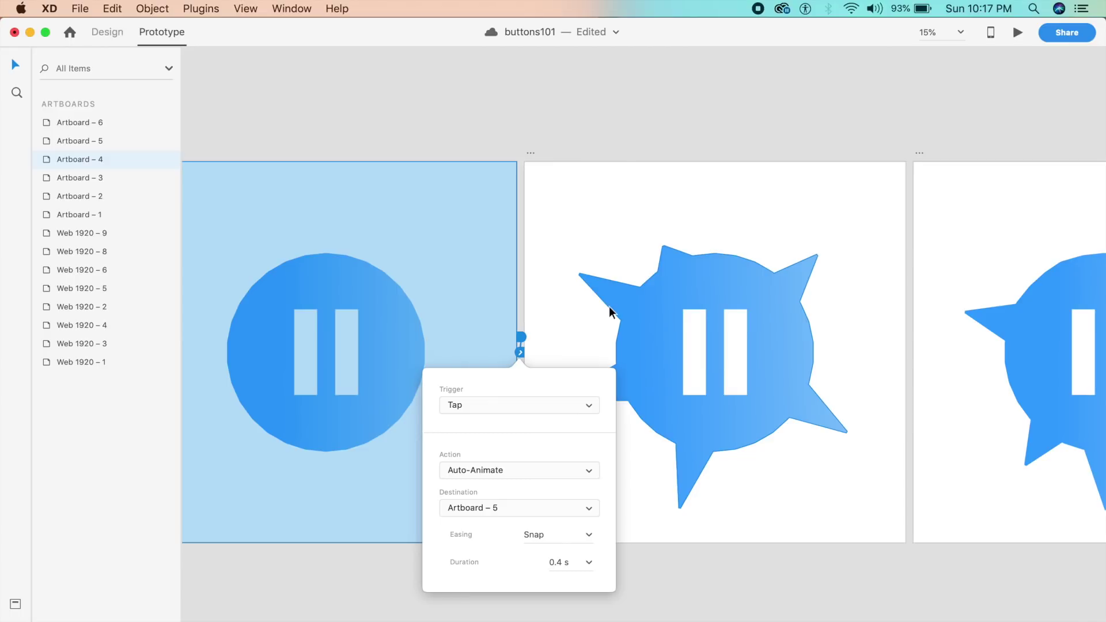
click(575, 404)
click(505, 429)
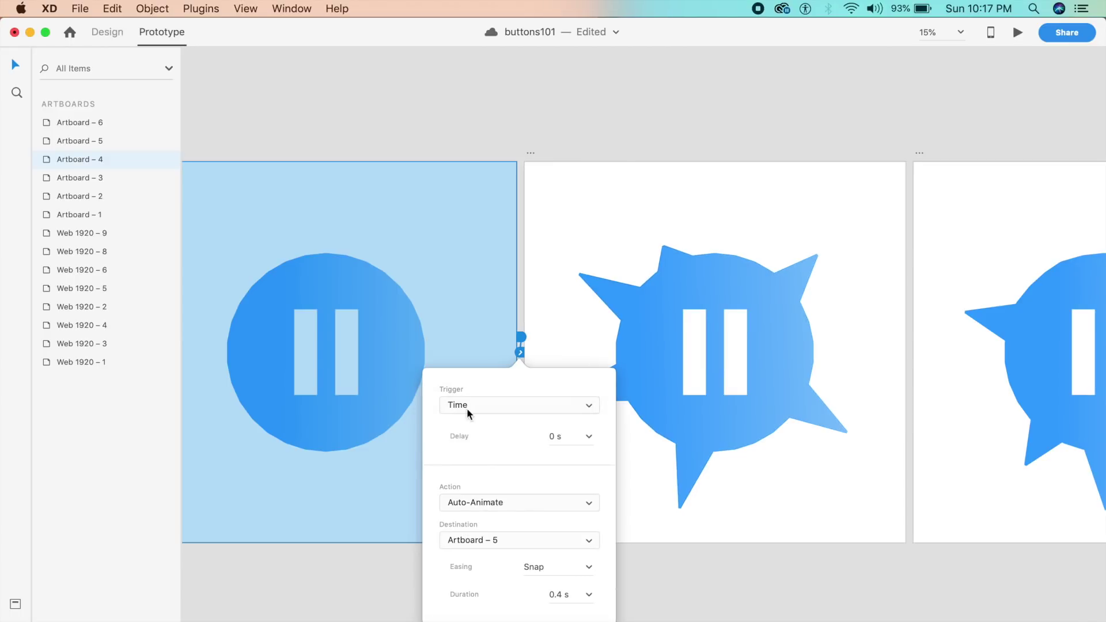
Step: Set the Artboard 4 transition to a 0.2 s delay, Ease Out easing and 0.6 s duration
click(569, 435)
text(0.2)
key(Return)
click(588, 569)
click(540, 479)
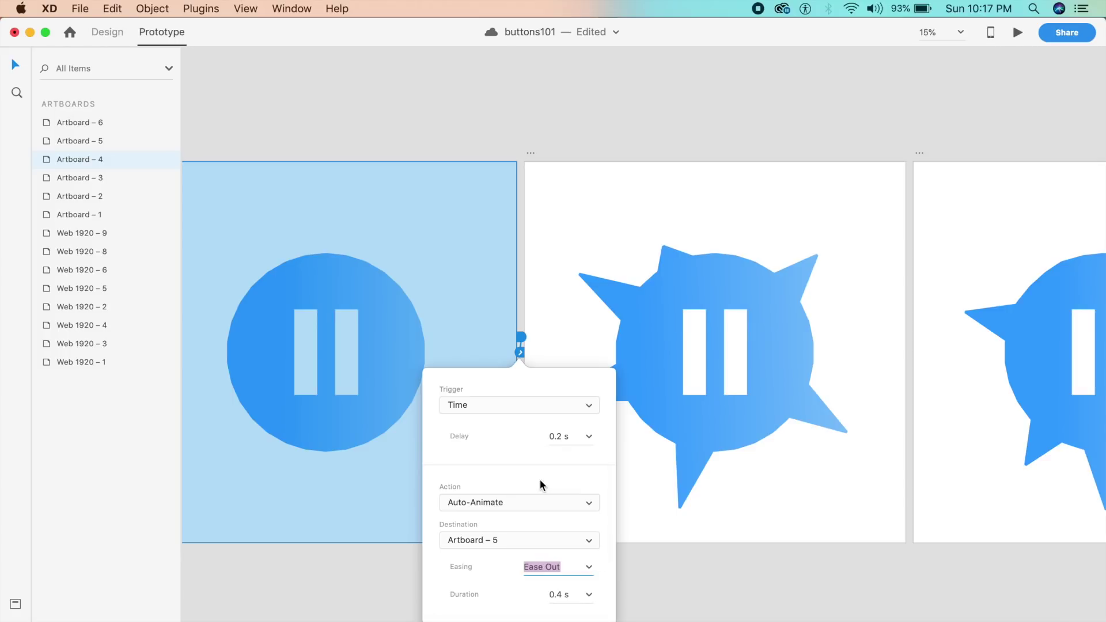
click(588, 596)
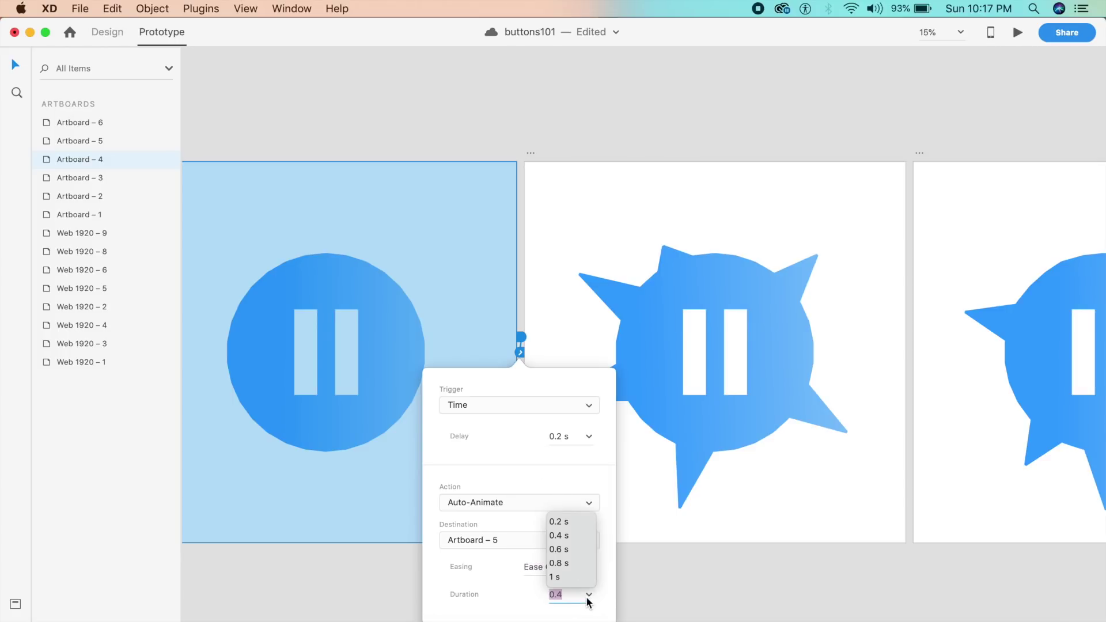
click(562, 549)
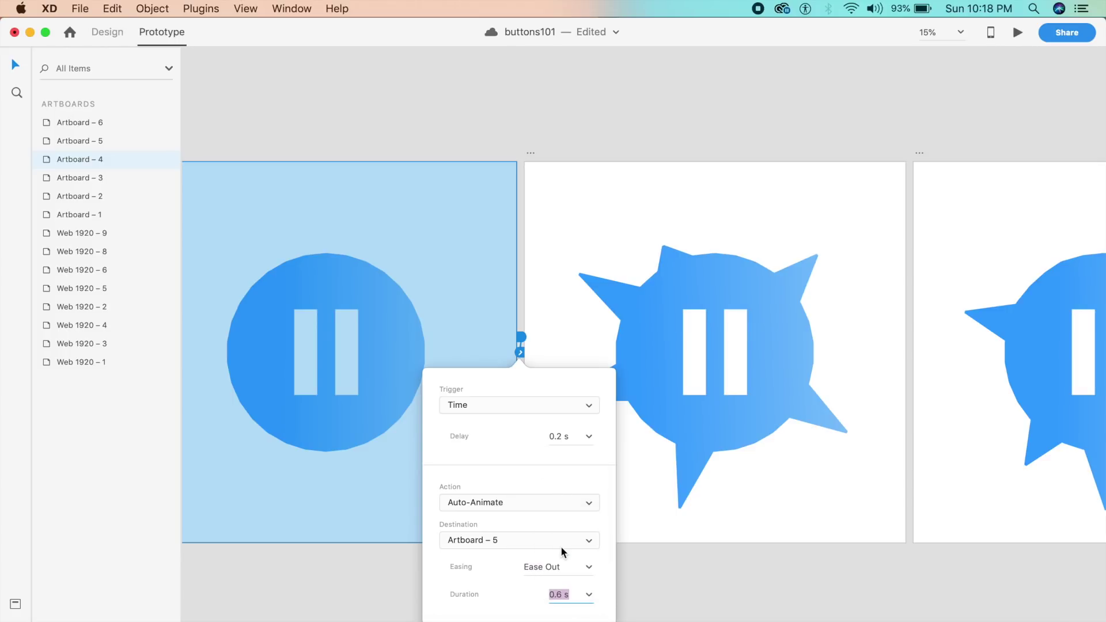
Step: Link Artboard 5 to Artboard 6 with a Time trigger, 0.2 s delay, Auto-Animate, Ease Out and 0.6 s duration
click(787, 482)
drag(861, 483, 578, 471)
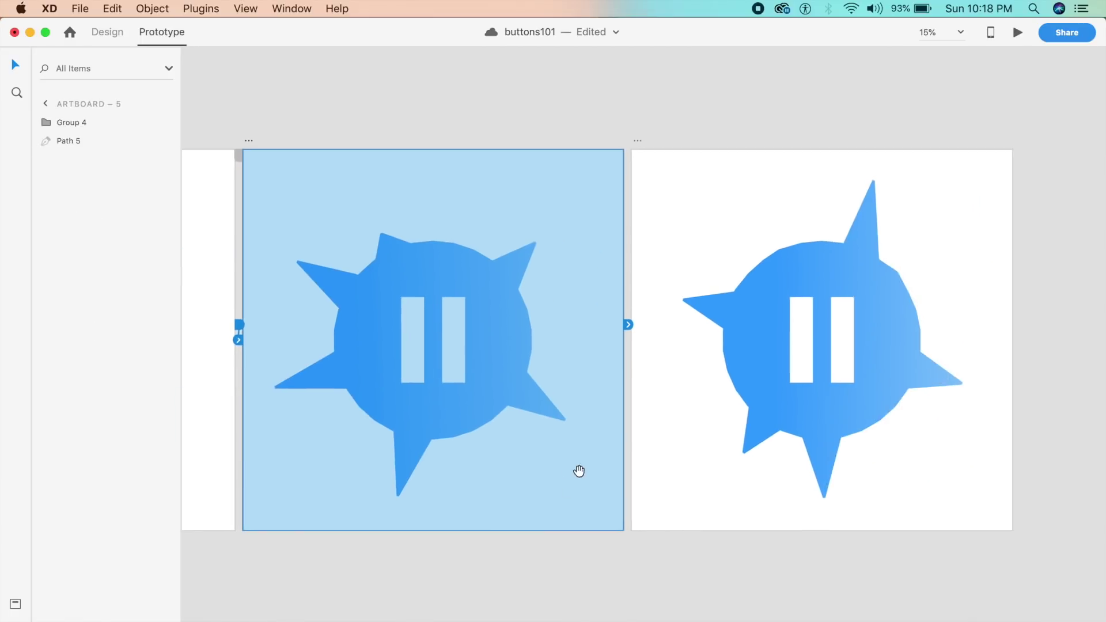
click(628, 325)
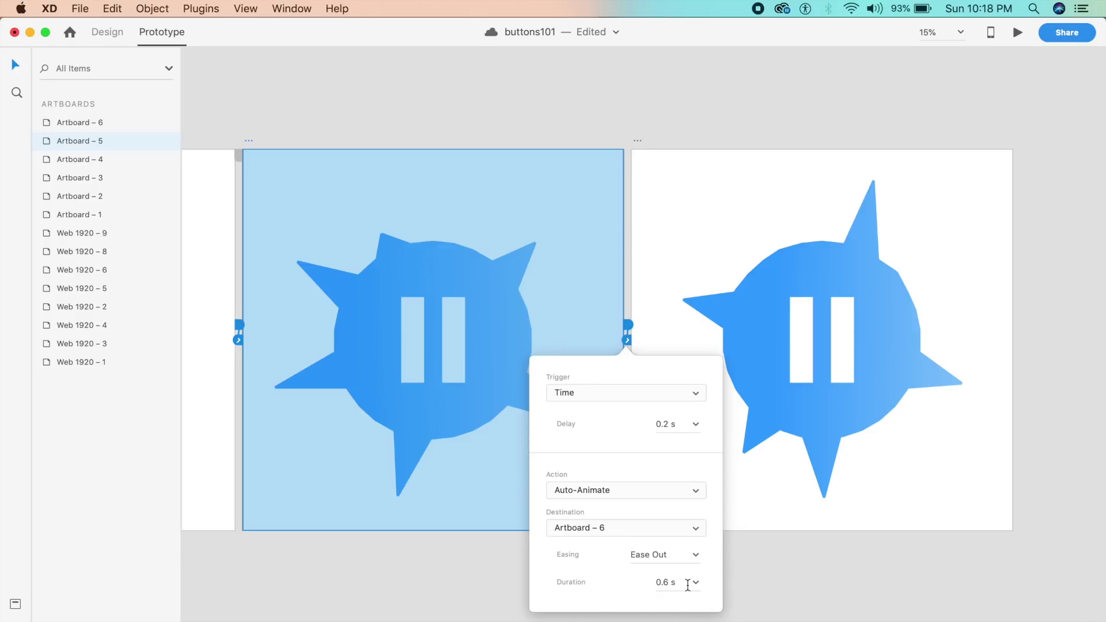
key(super+minus)
key(super+minus)
key(super+minus)
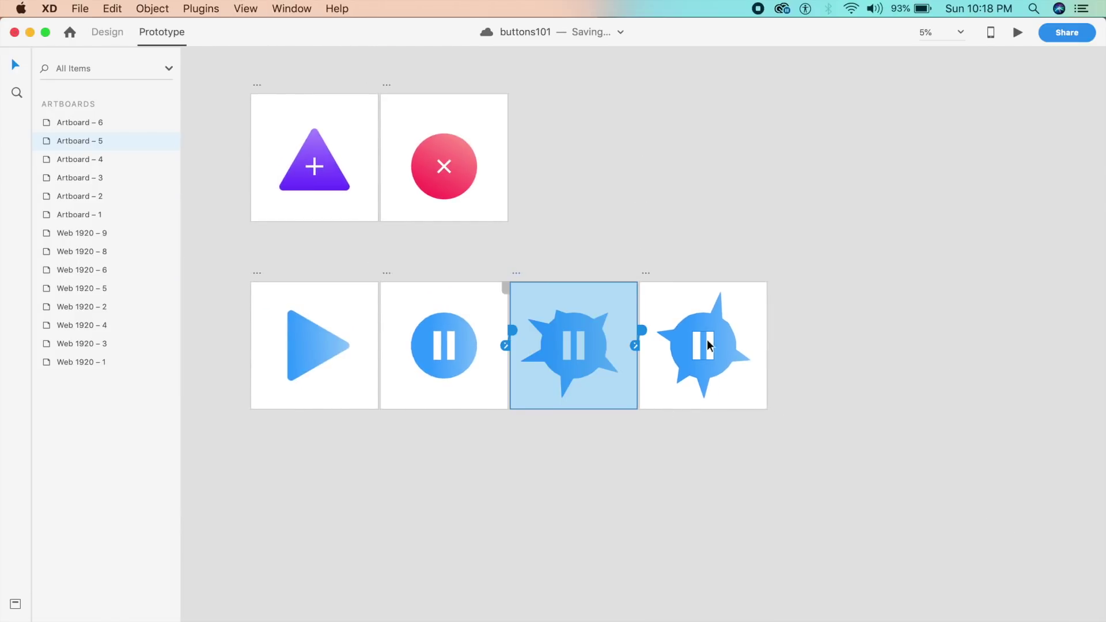
Step: Link the pause icon on Artboard 6 back to Artboard 3 on Tap with Auto-Animate, Ease Out and 0.4 s duration
click(708, 353)
key(super+equal)
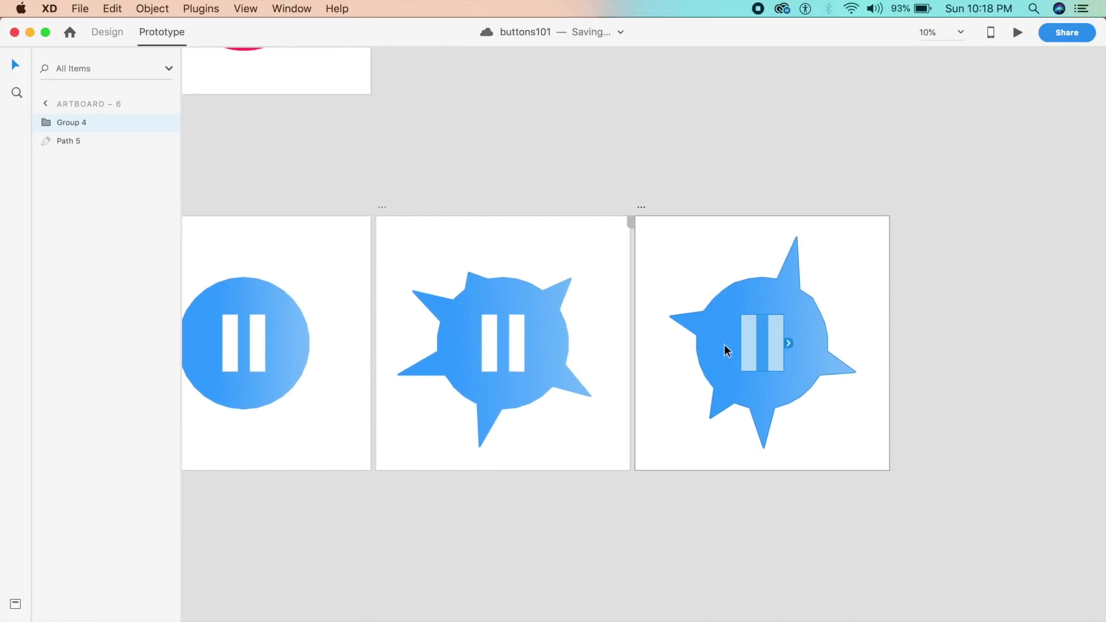
drag(634, 368, 409, 327)
key(super+minus)
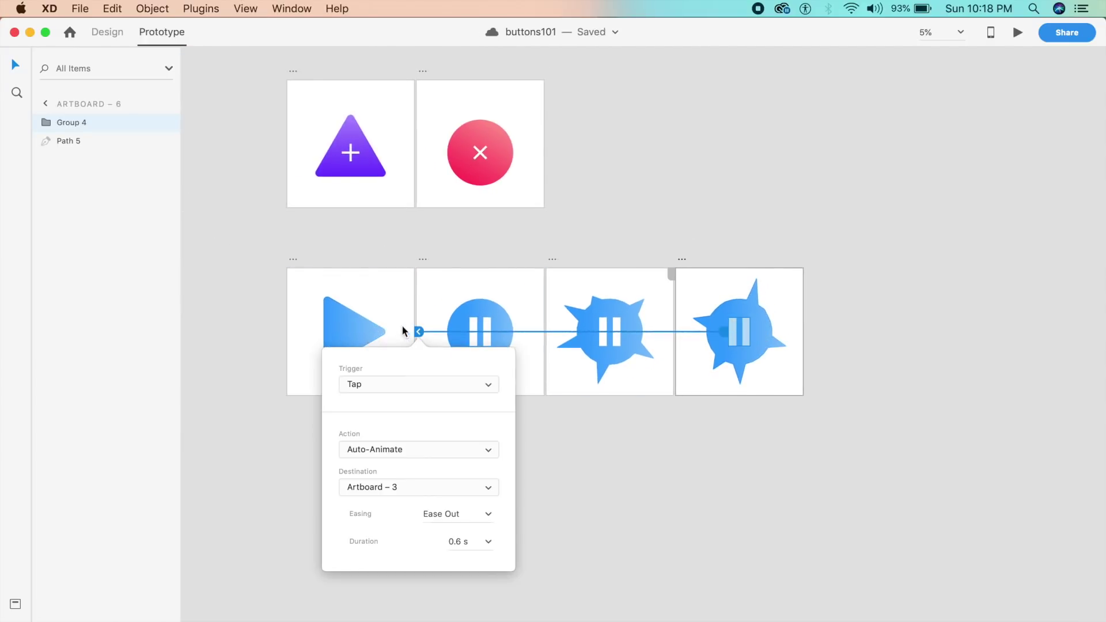
click(486, 543)
click(464, 575)
click(638, 458)
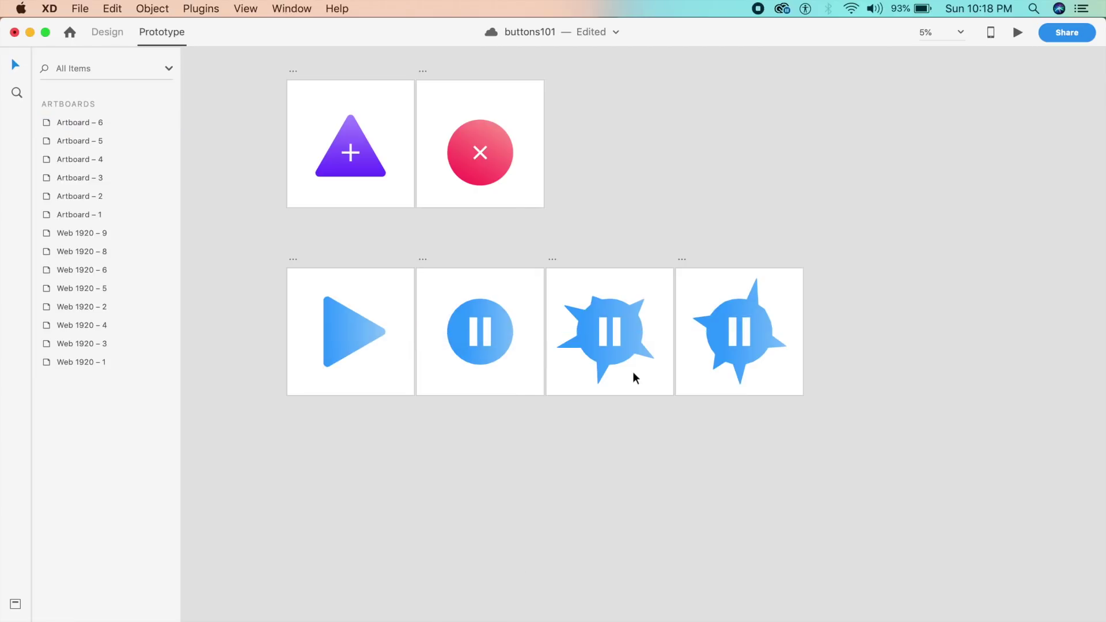
Step: Link the pause icon on Artboard 5 back to Artboard 3 on Tap with Auto-Animate, Ease Out and 0.4 s duration
click(621, 337)
drag(626, 333, 370, 338)
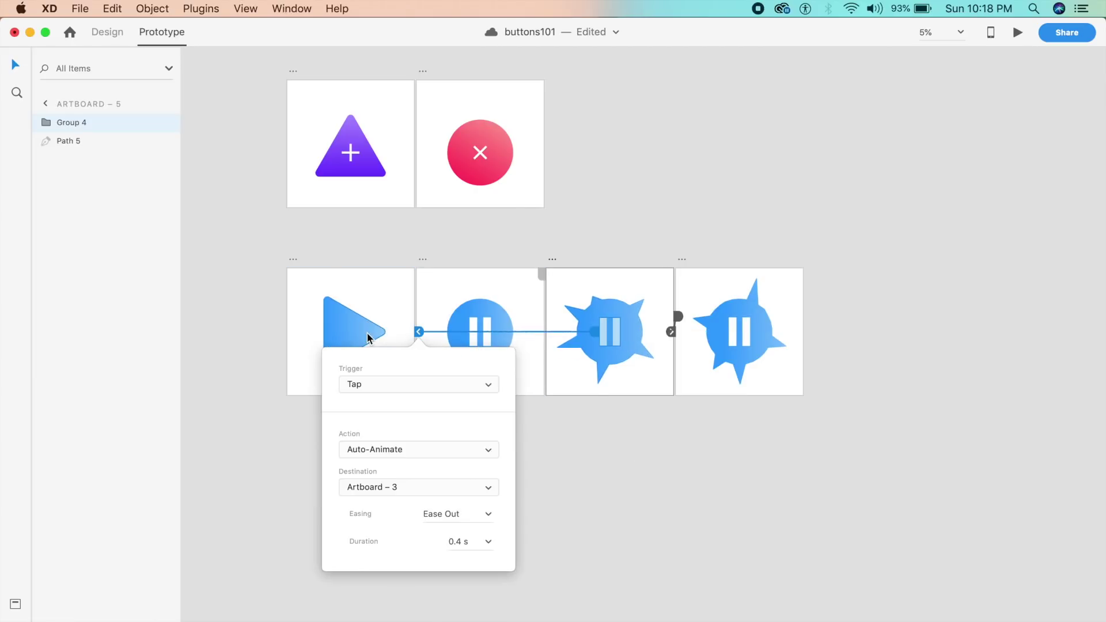
Step: Link the pause icon on Artboard 4 back to Artboard 3
click(490, 332)
drag(497, 330, 401, 388)
Step: Preview the prototype from Artboard 3 and play the morph from play button to spiky pause button
click(369, 304)
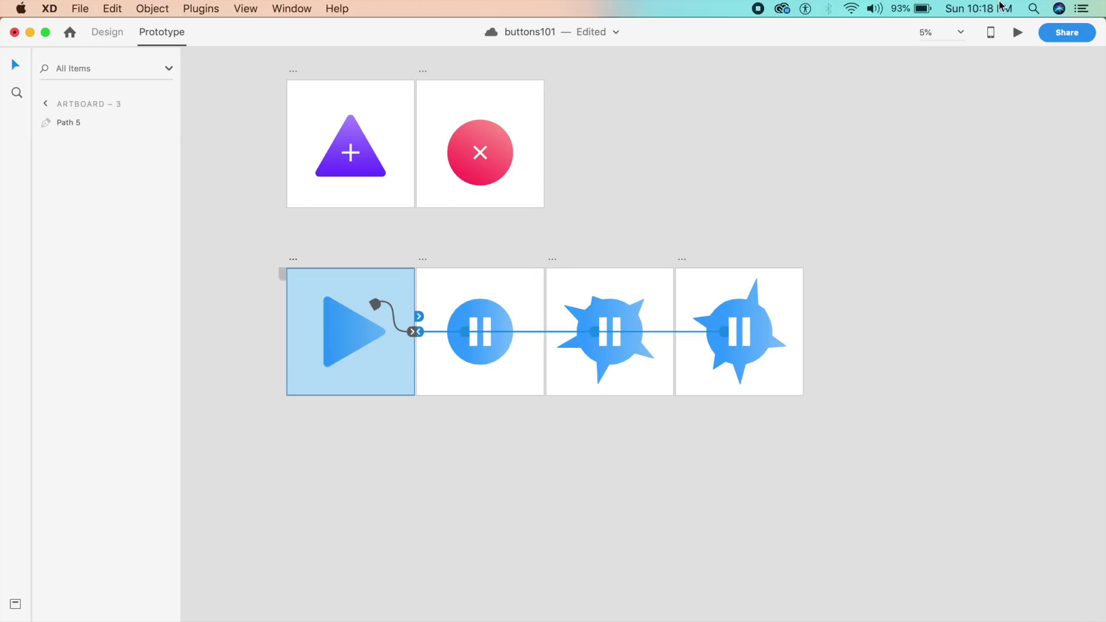
click(1017, 32)
drag(306, 34, 336, 36)
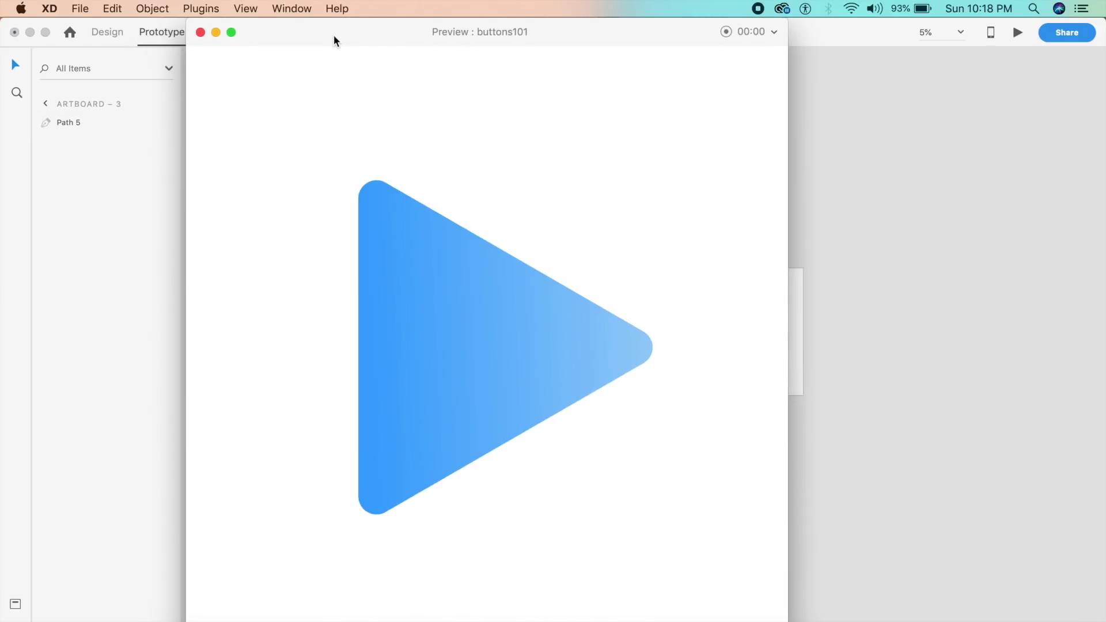
click(492, 344)
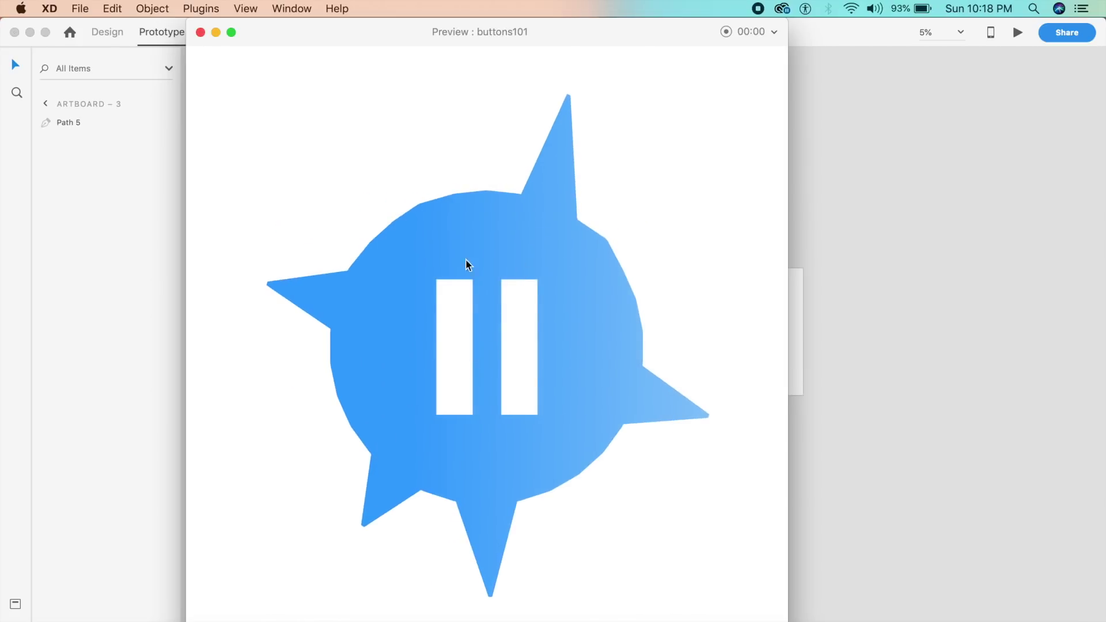
click(200, 32)
Step: Link Artboard 6 back to Artboard 5 with a Time trigger, 0.2 s delay, Auto-Animate, Ease Out and 0.4 s duration
scroll(698, 429, up, 3)
click(579, 419)
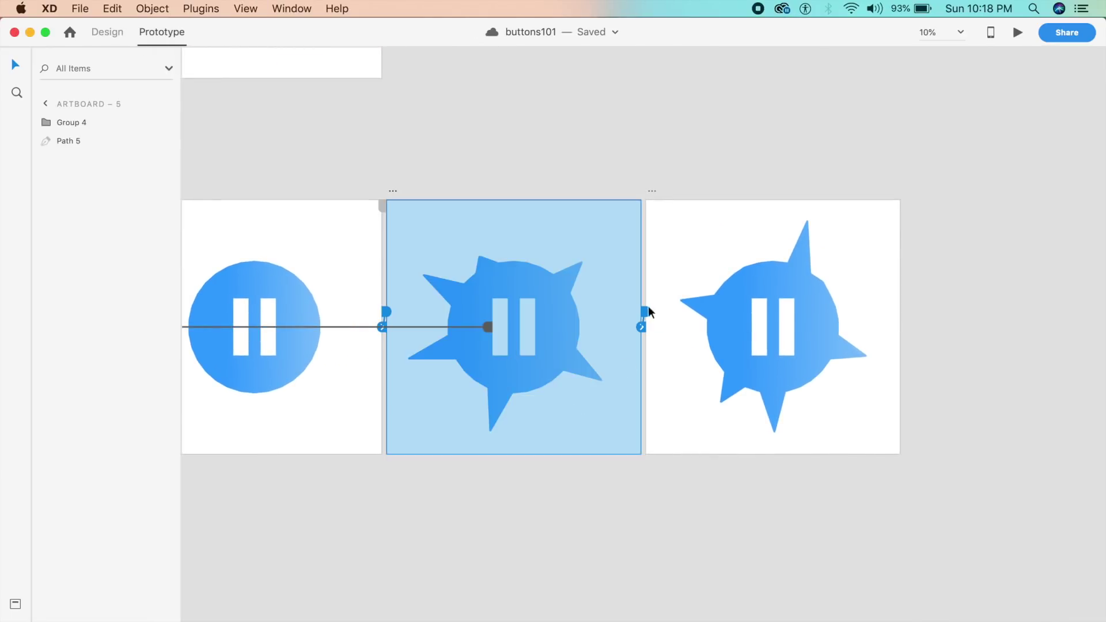
click(674, 344)
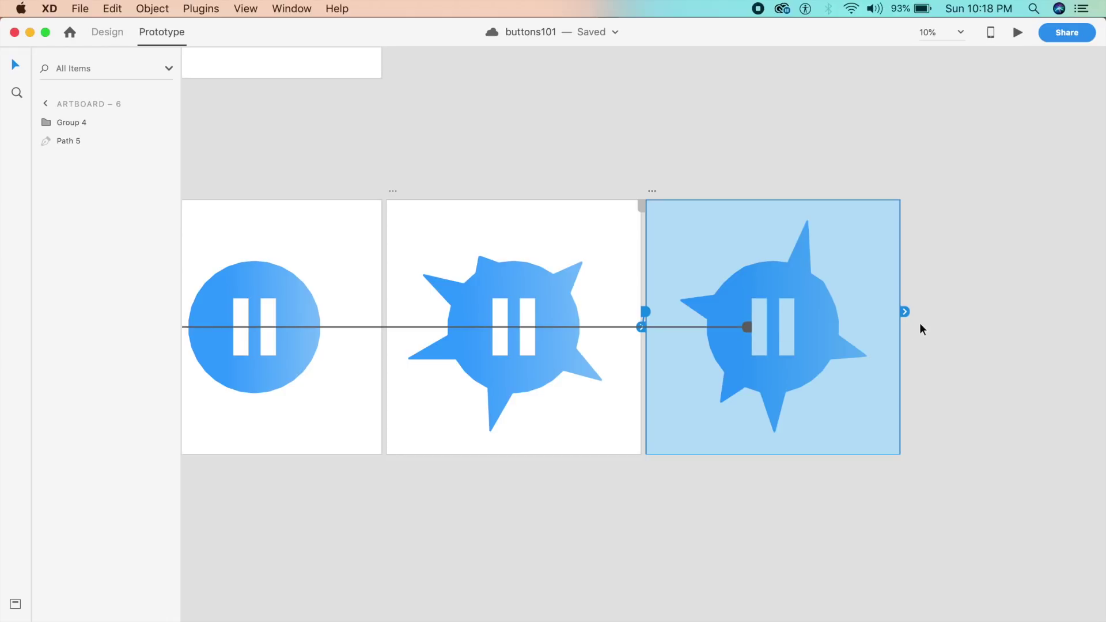
drag(903, 311, 617, 406)
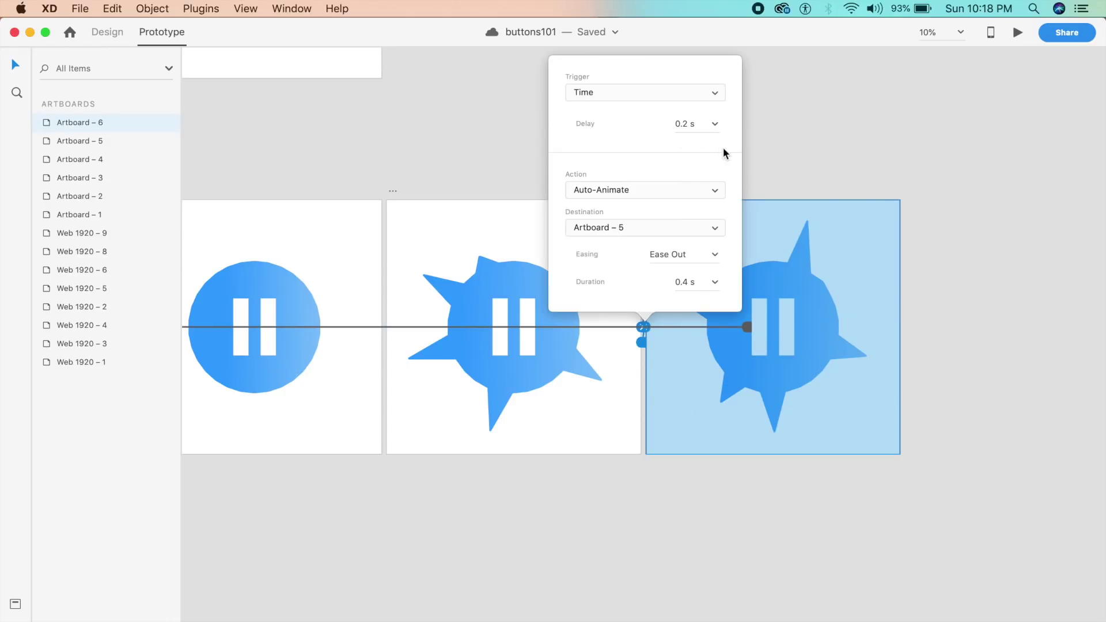
Step: Preview the prototype from Artboard 3 again, switching between the play button and the pulsing pause button
key(super+minus)
click(359, 372)
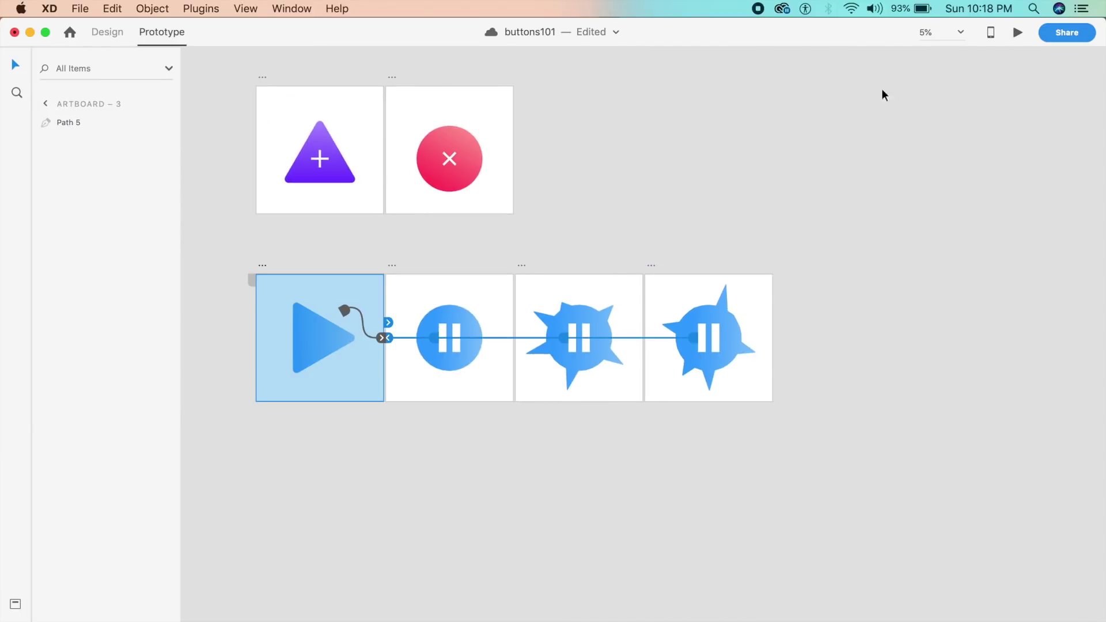
click(1017, 32)
click(397, 321)
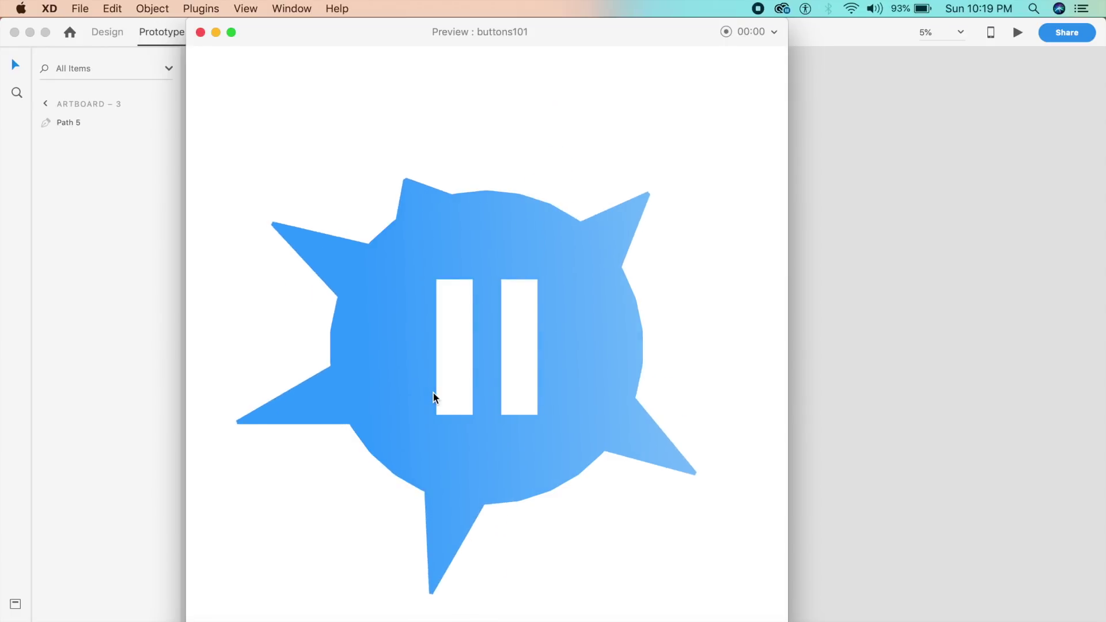
click(509, 389)
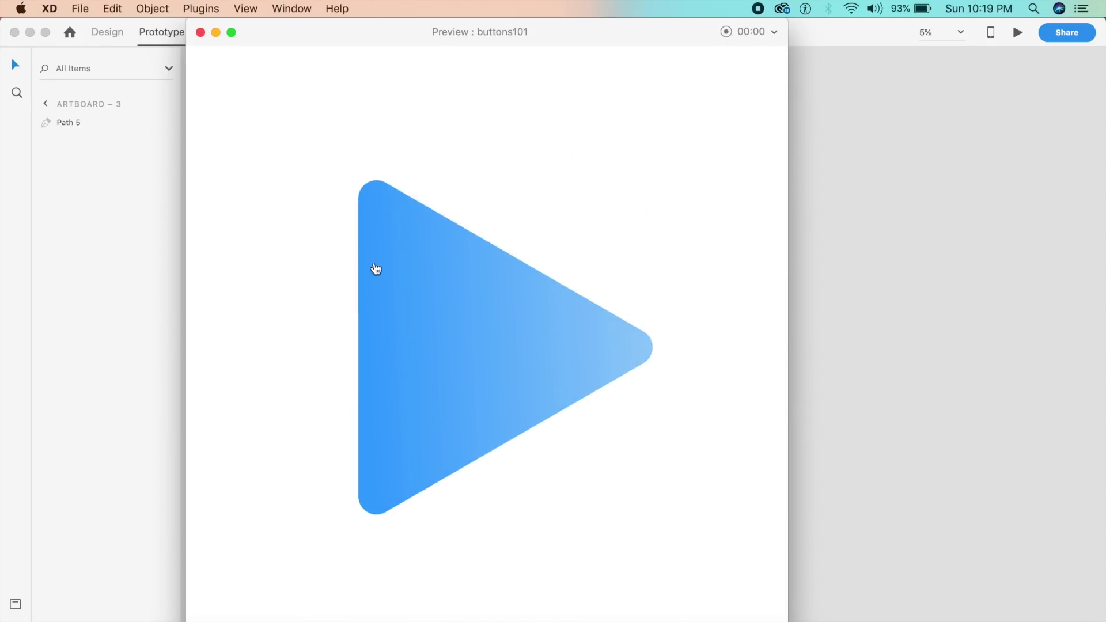
click(402, 278)
click(481, 333)
click(200, 32)
Step: Duplicate the play-button artboard into the empty area below the blue button row
scroll(558, 551, up, 10)
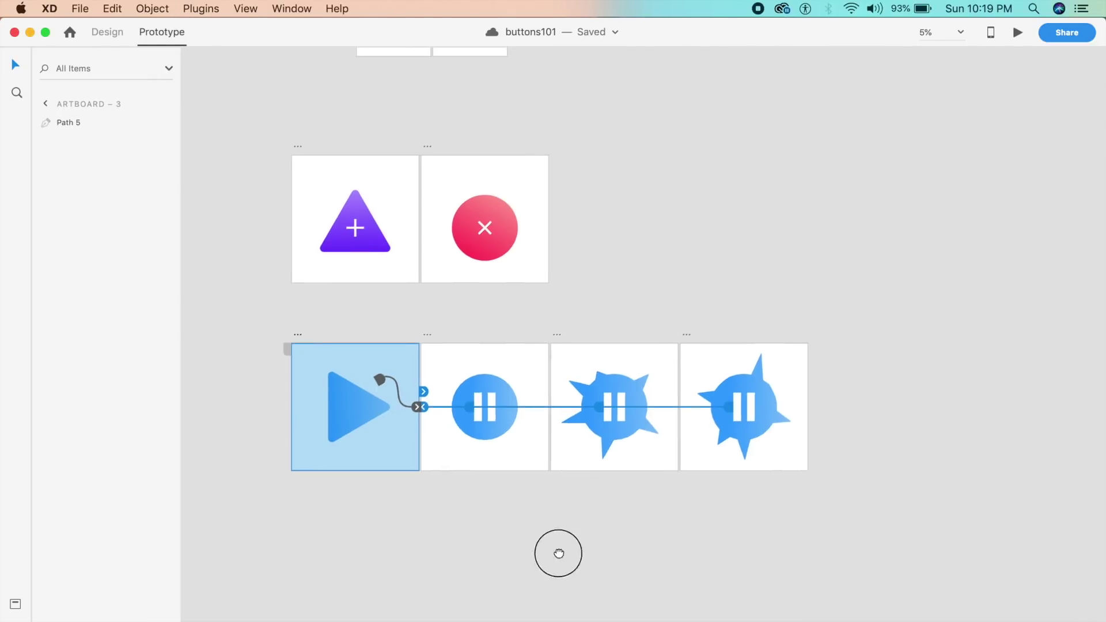
scroll(600, 438, down, 10)
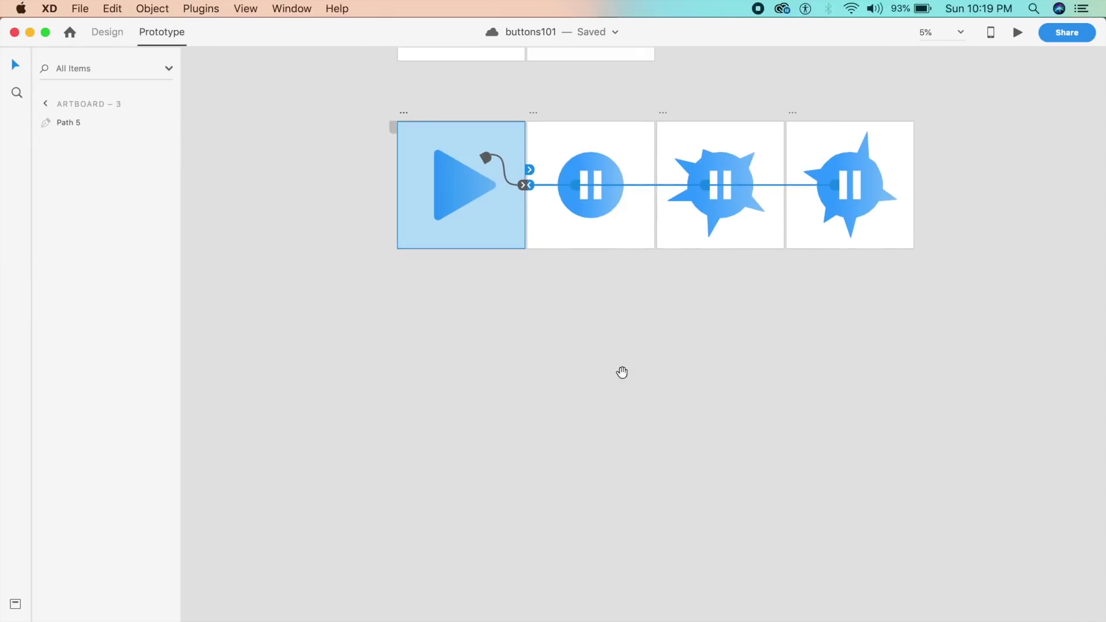
key(super+equal)
key(super+equal)
key(super+minus)
drag(570, 398, 617, 383)
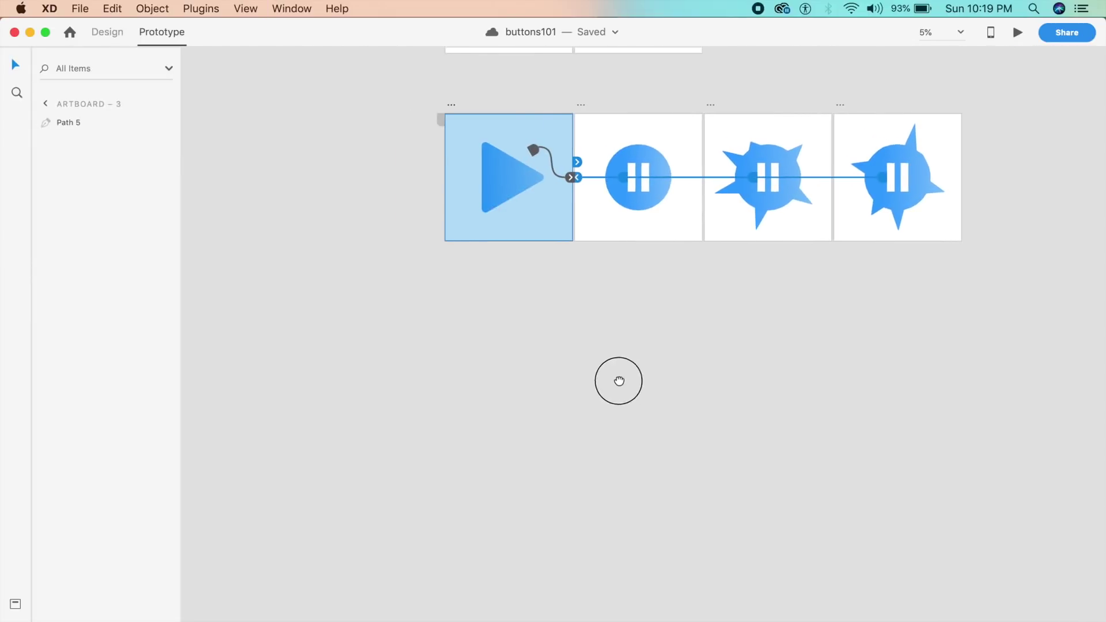
drag(452, 104, 533, 200)
key(super+equal)
key(super+equal)
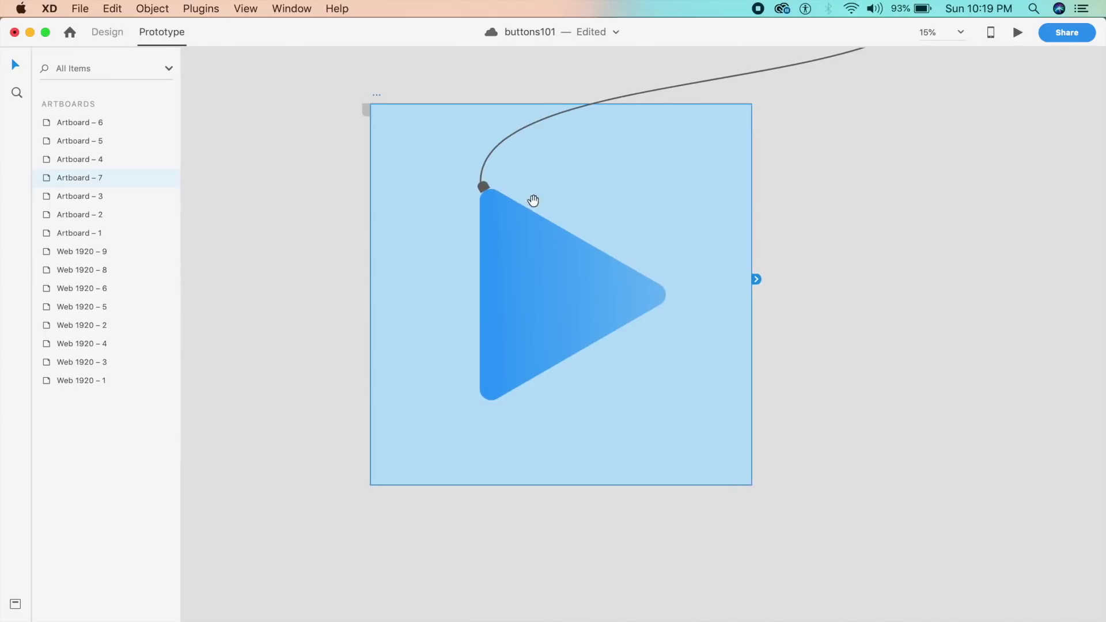
Step: In Design mode, delete the blue triangle from the duplicated artboard
click(107, 31)
click(533, 249)
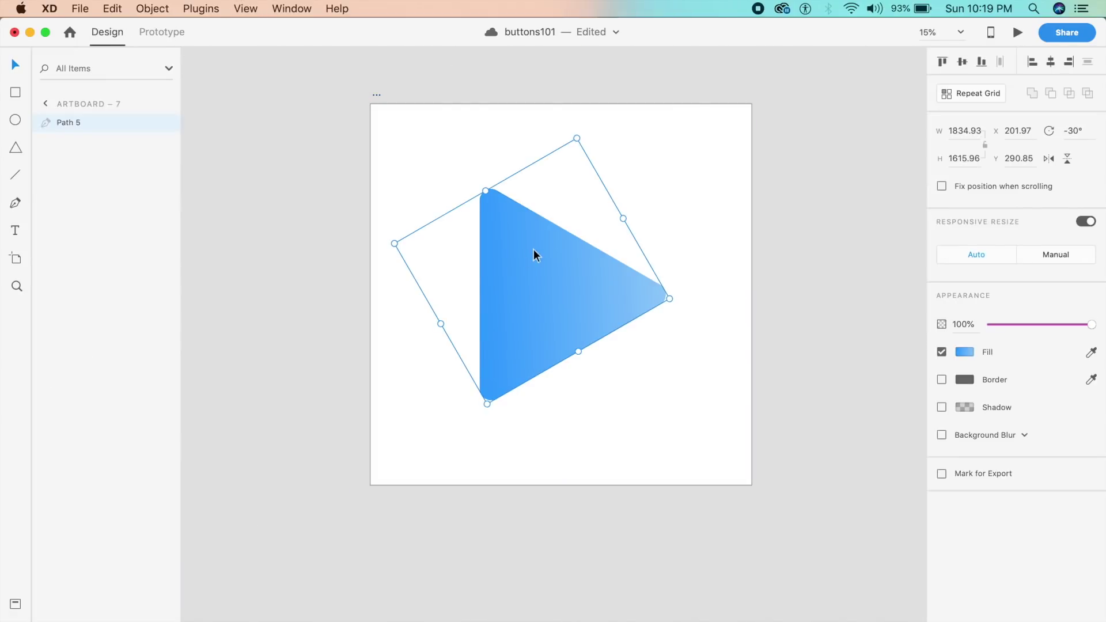
key(Delete)
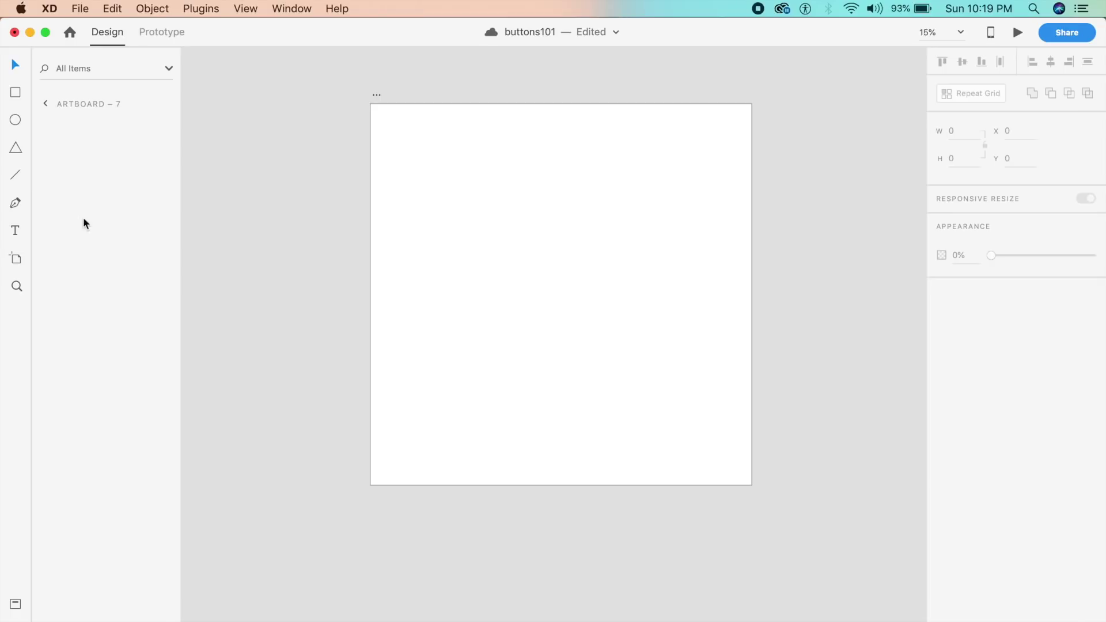
Step: Draw a polygon about 2329 by 2017 on Artboard 7, set its corner count to 4 and centre it on the artboard
click(15, 147)
drag(454, 180, 710, 440)
click(15, 66)
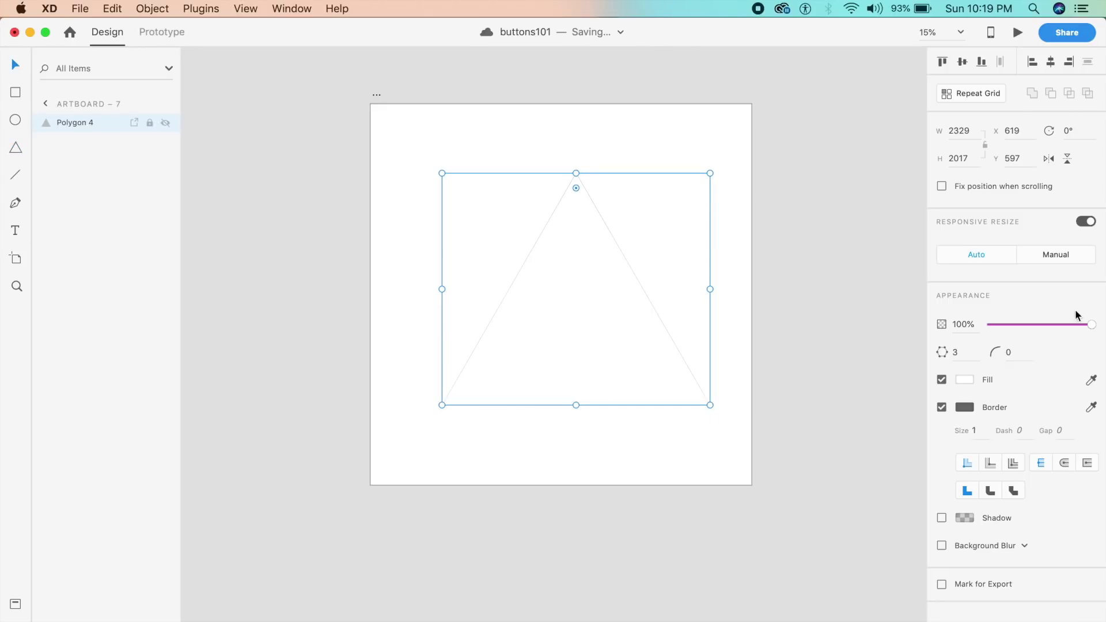
click(965, 353)
text(4)
key(Return)
drag(627, 308, 590, 313)
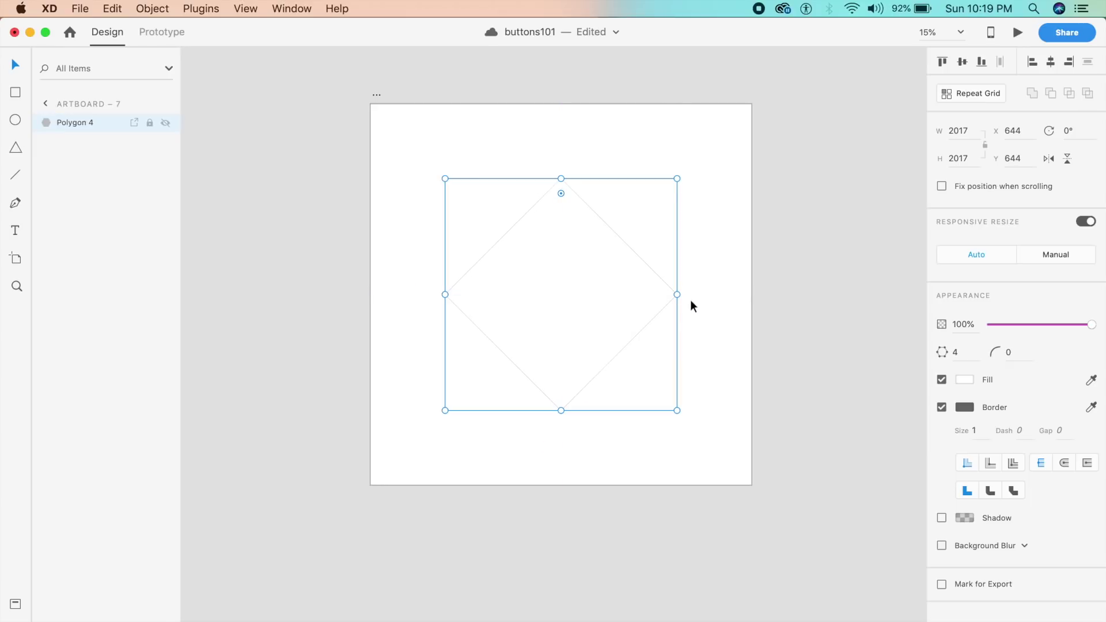
Step: Rotate the four-sided polygon 45° and remove its border
drag(681, 172, 704, 279)
click(727, 463)
click(526, 302)
click(941, 407)
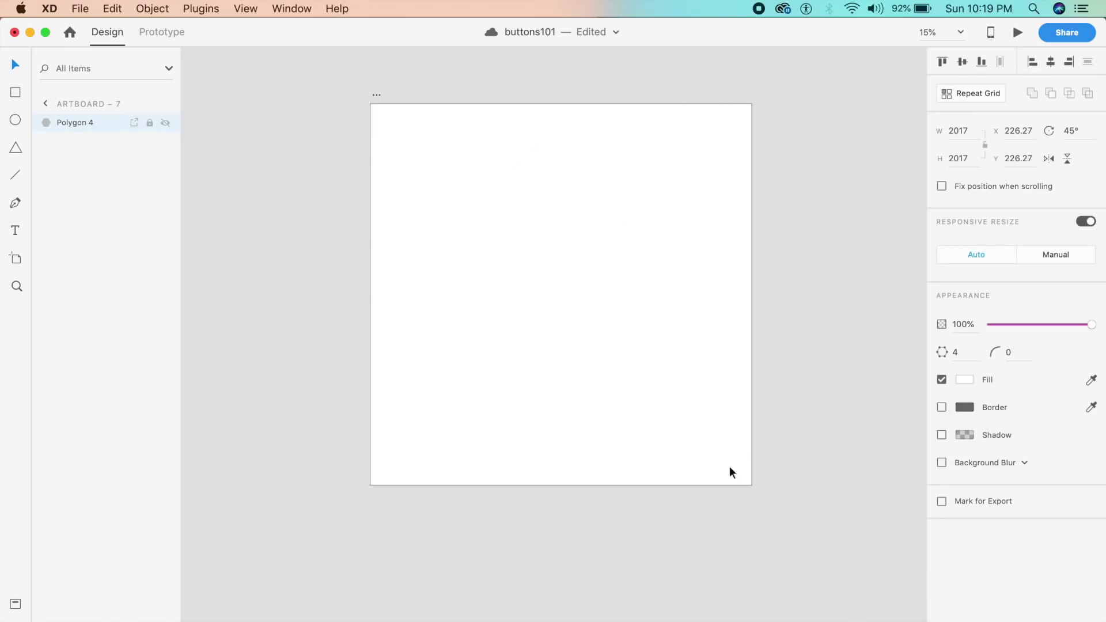
Step: Fill the square with the saved yellow gradient #FFE93E - #E5CB00
click(11, 608)
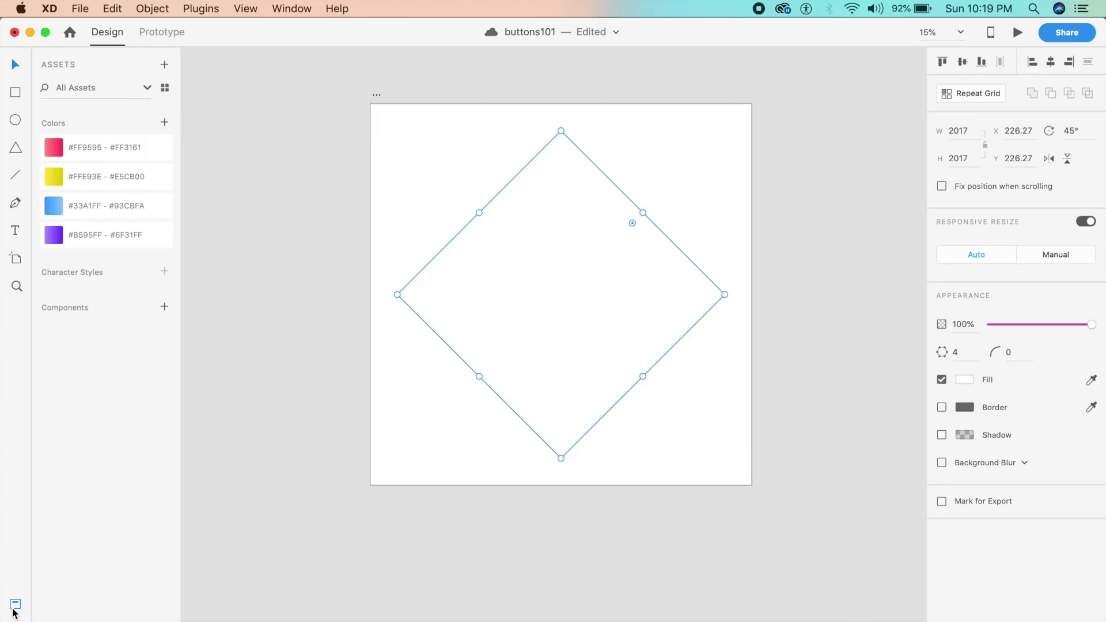
click(129, 170)
click(675, 255)
mouse_move(556, 284)
mouse_down()
mouse_move(574, 288)
mouse_move(573, 276)
mouse_up()
click(614, 447)
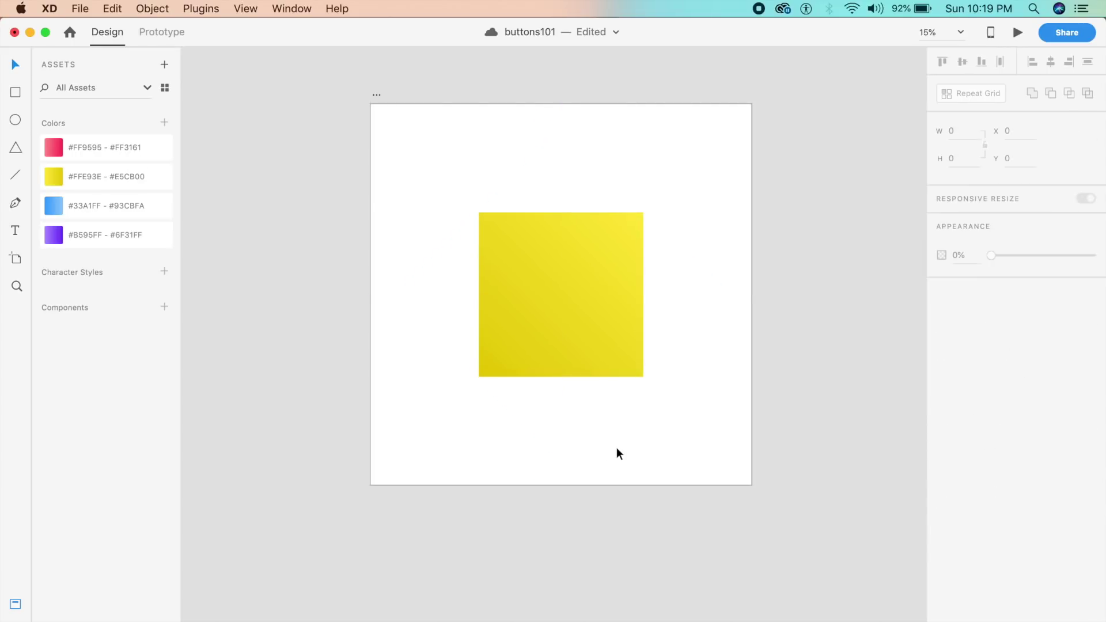
click(587, 365)
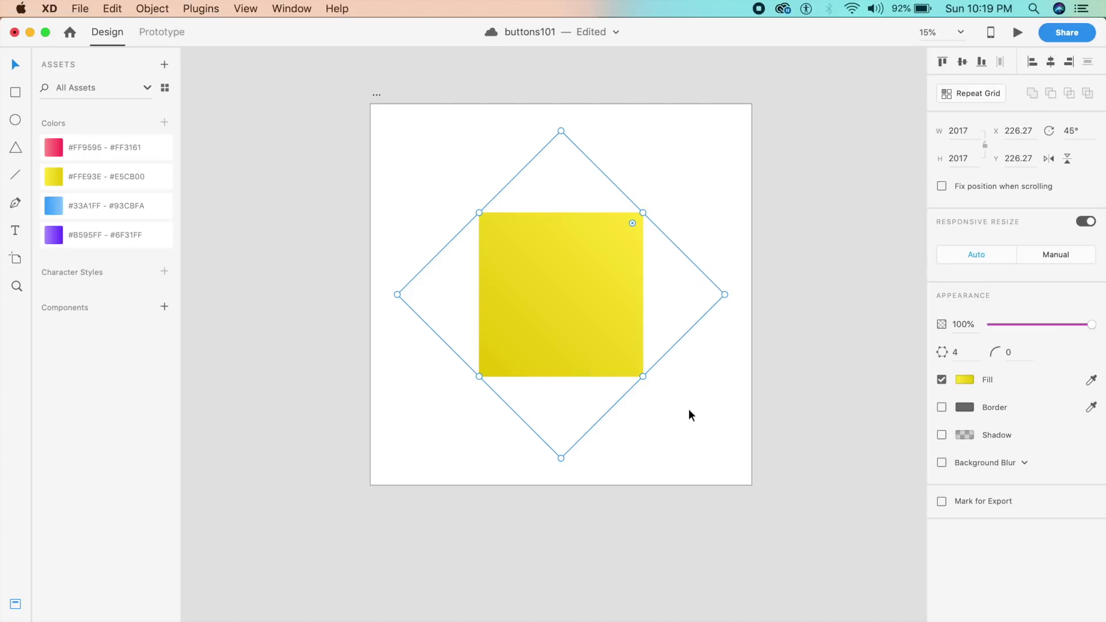
click(688, 415)
click(595, 357)
Step: Add the text CLICK on the yellow square, enlarge it to size 365 and centre it
click(517, 297)
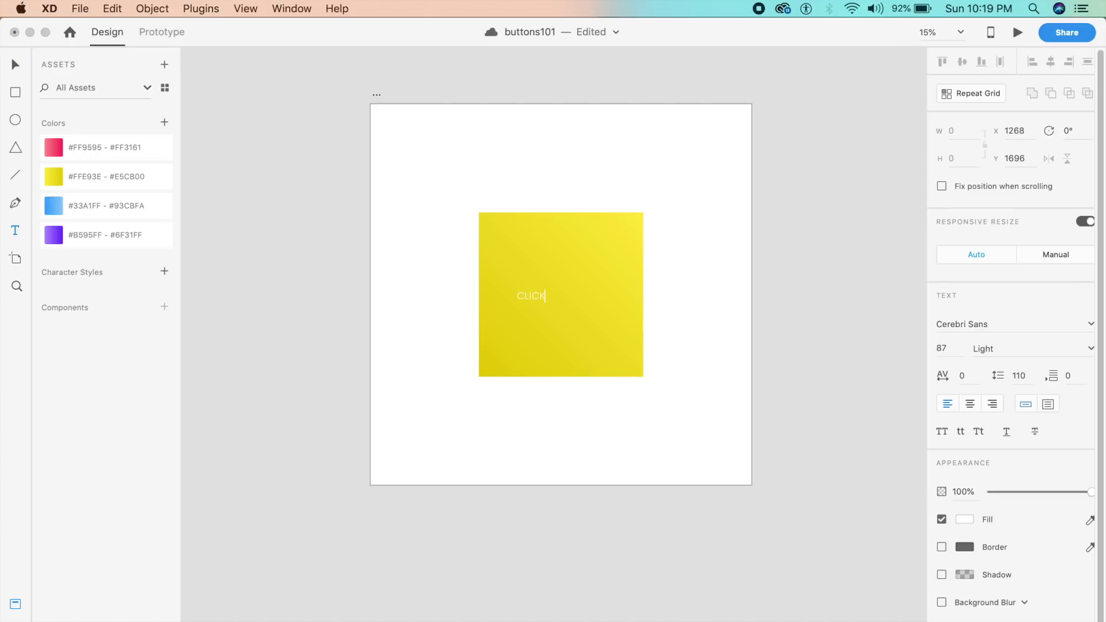
key(Escape)
key(Escape)
key(v)
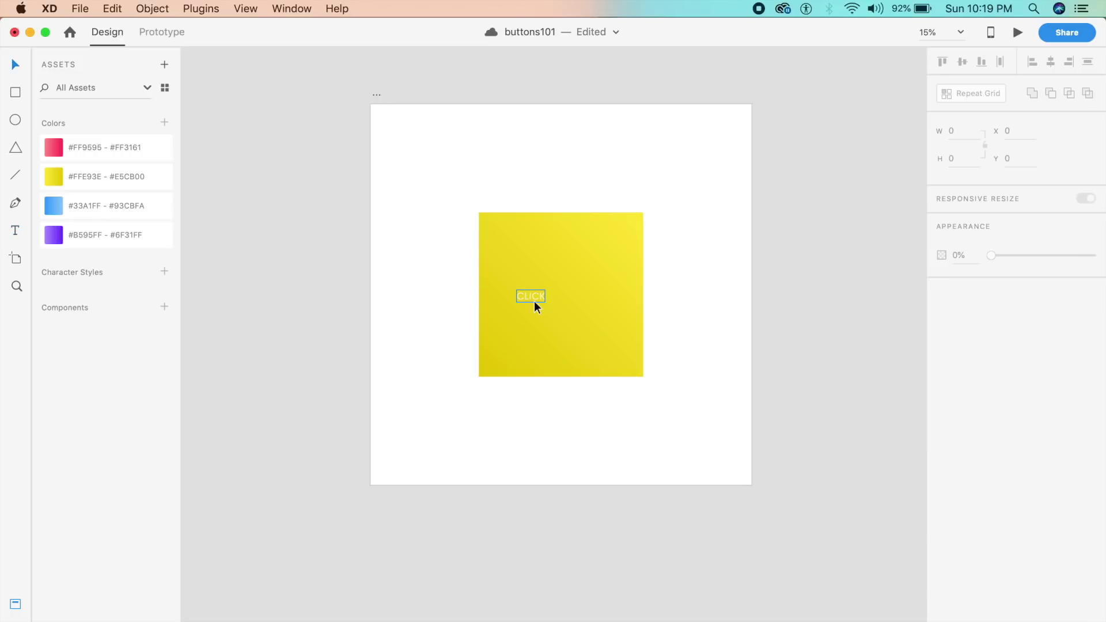
click(544, 301)
drag(531, 298, 567, 303)
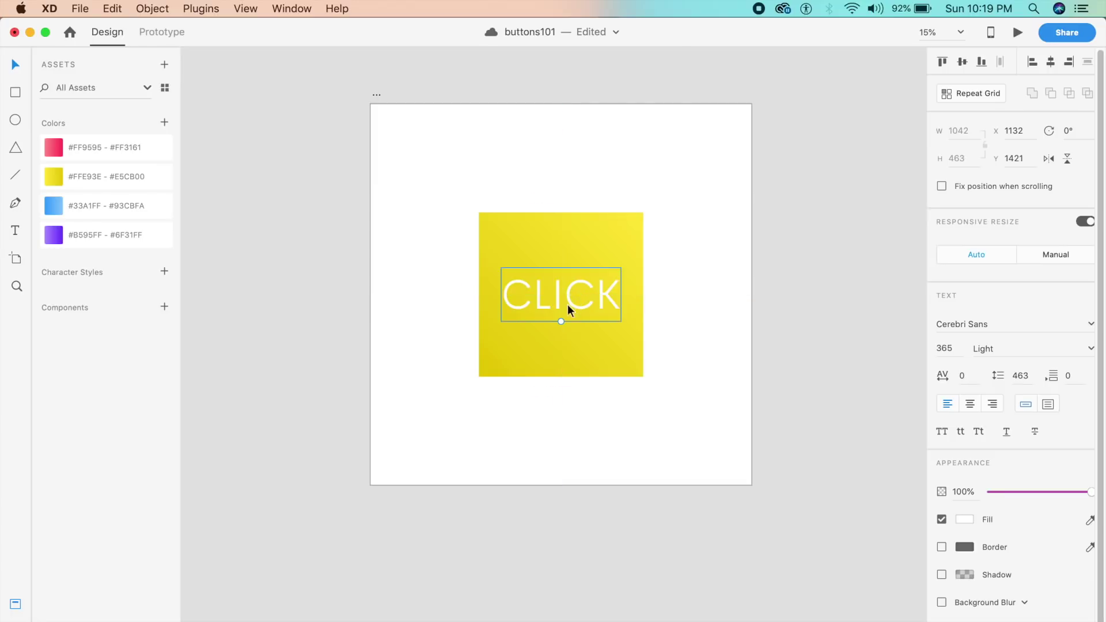
Step: Duplicate the CLICK artboard and set the corner count of the copy's yellow polygon to 50
click(732, 282)
key(super+minus)
key(super+plus)
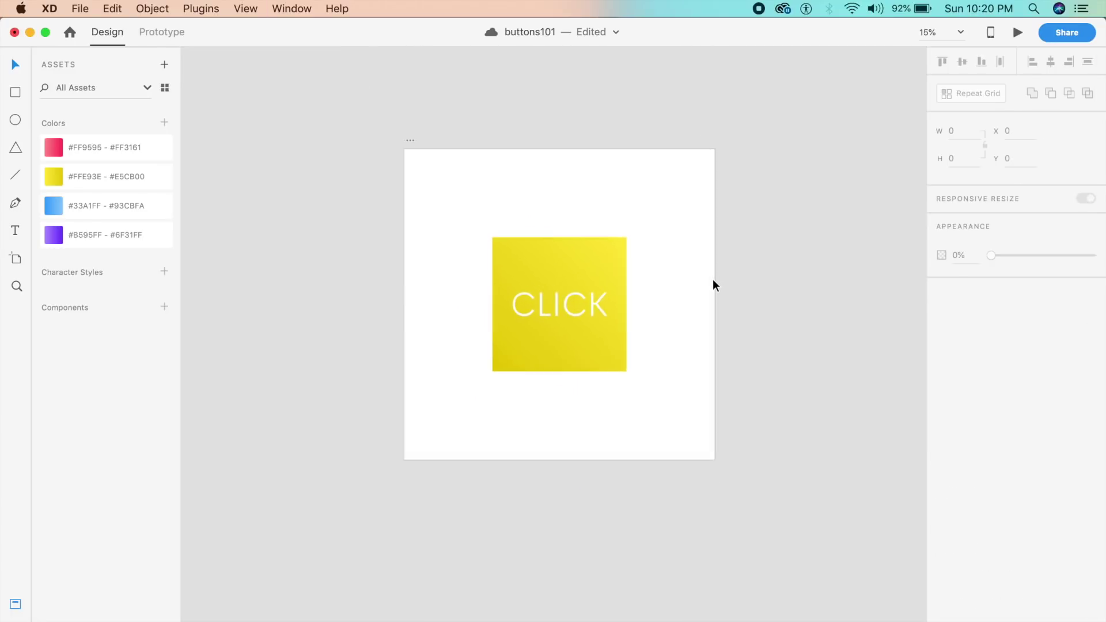
click(656, 131)
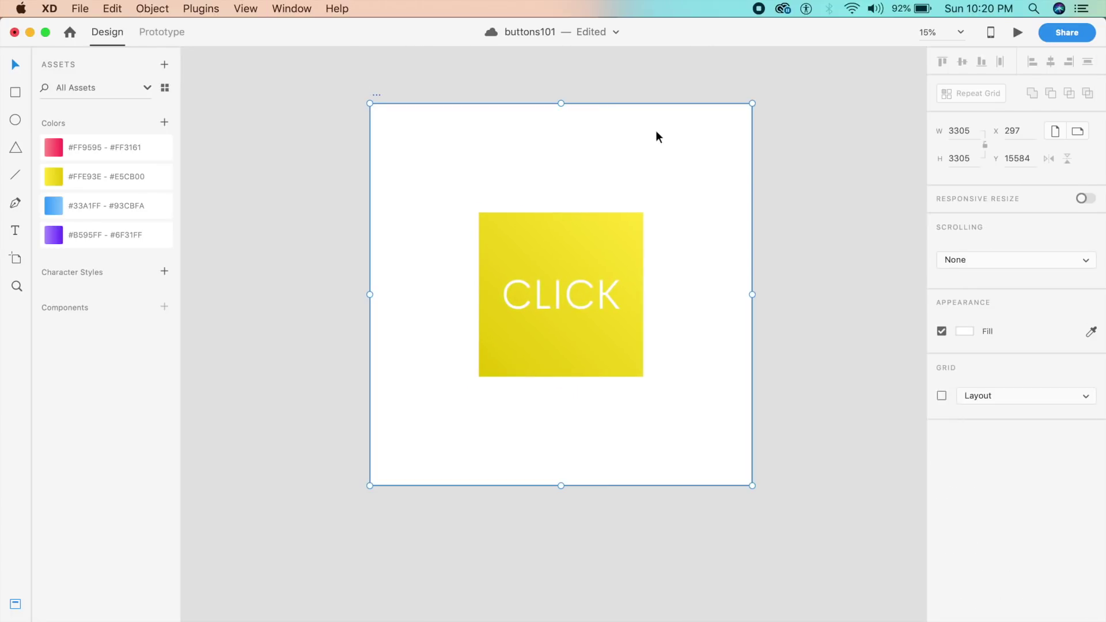
key(super+d)
click(618, 300)
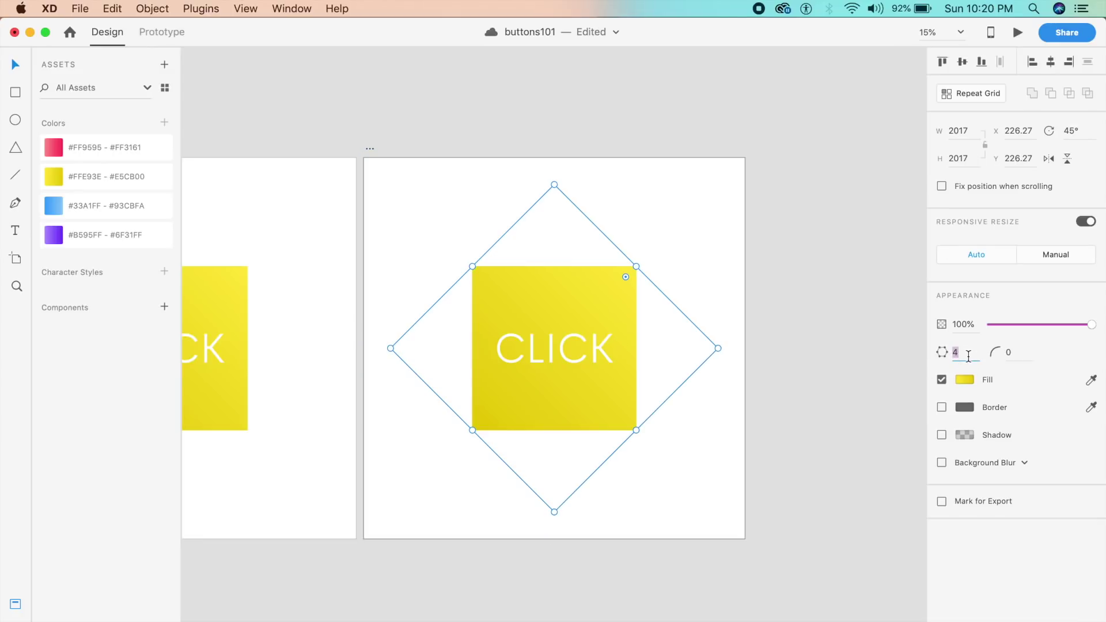
text(50)
key(Return)
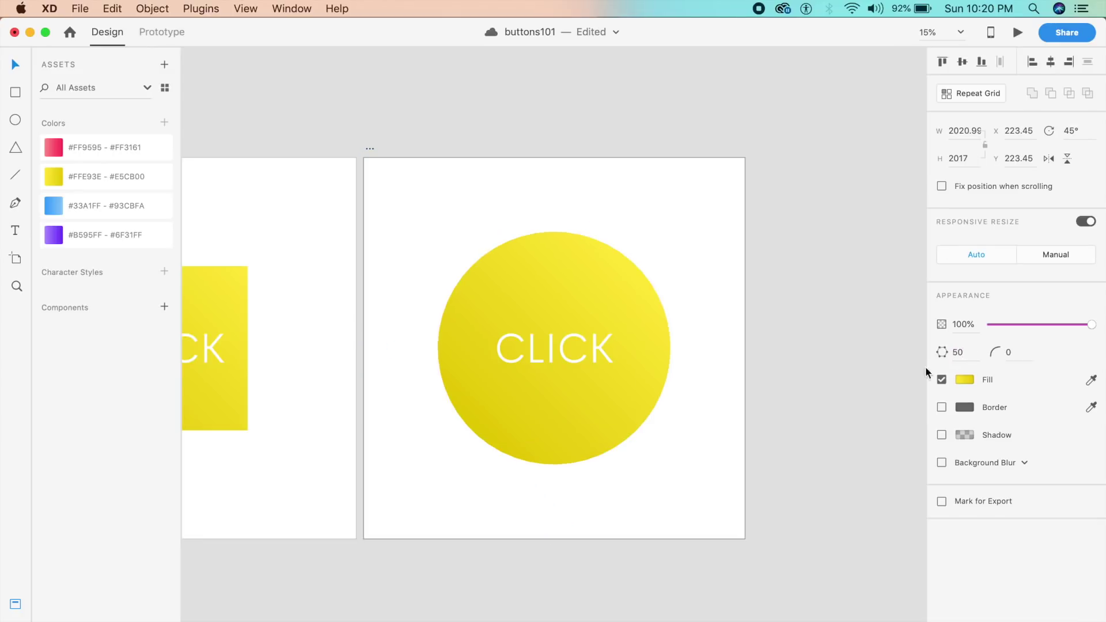
Step: Enlarge the yellow circle from its centre to about 3419 by 3412 and set its opacity to 0%
scroll(547, 378, down, 2)
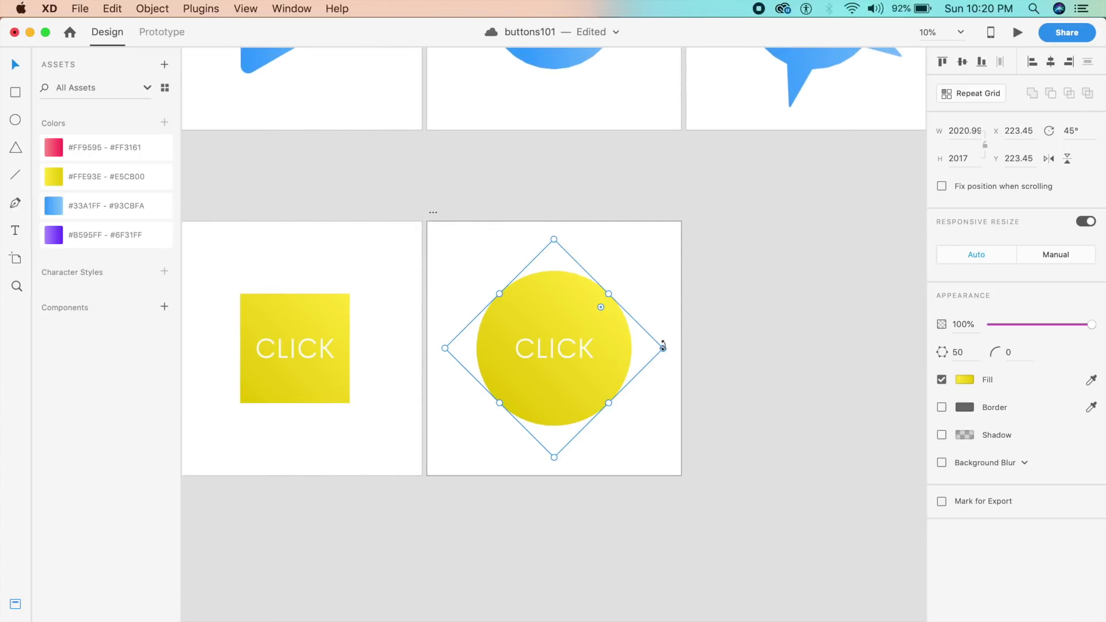
drag(662, 347, 814, 349)
drag(683, 367, 611, 362)
click(616, 468)
click(632, 444)
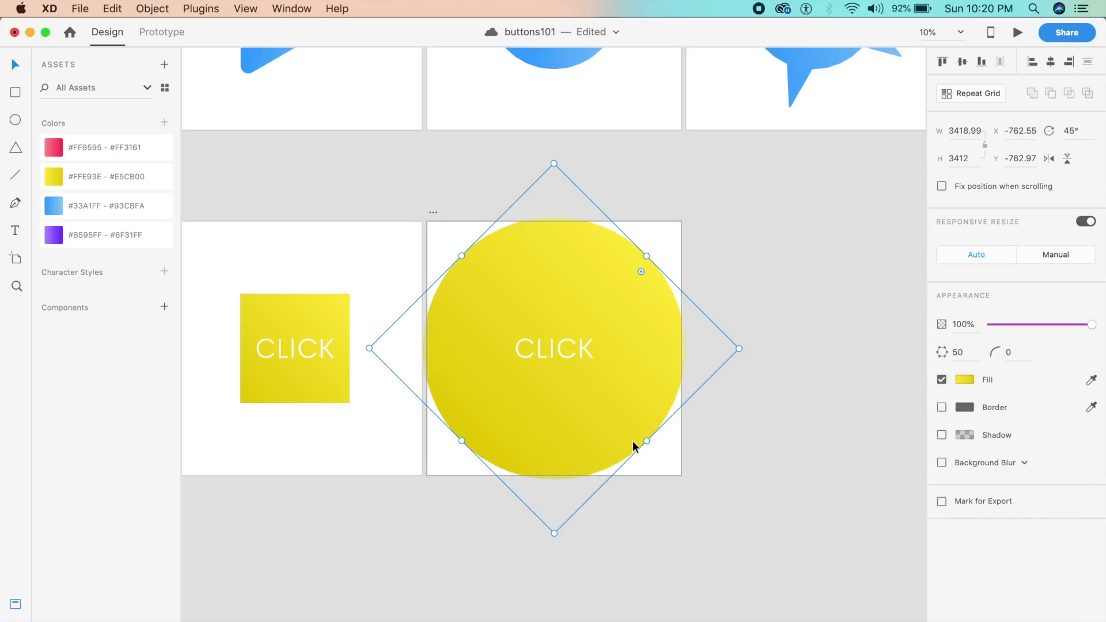
drag(1058, 330, 918, 323)
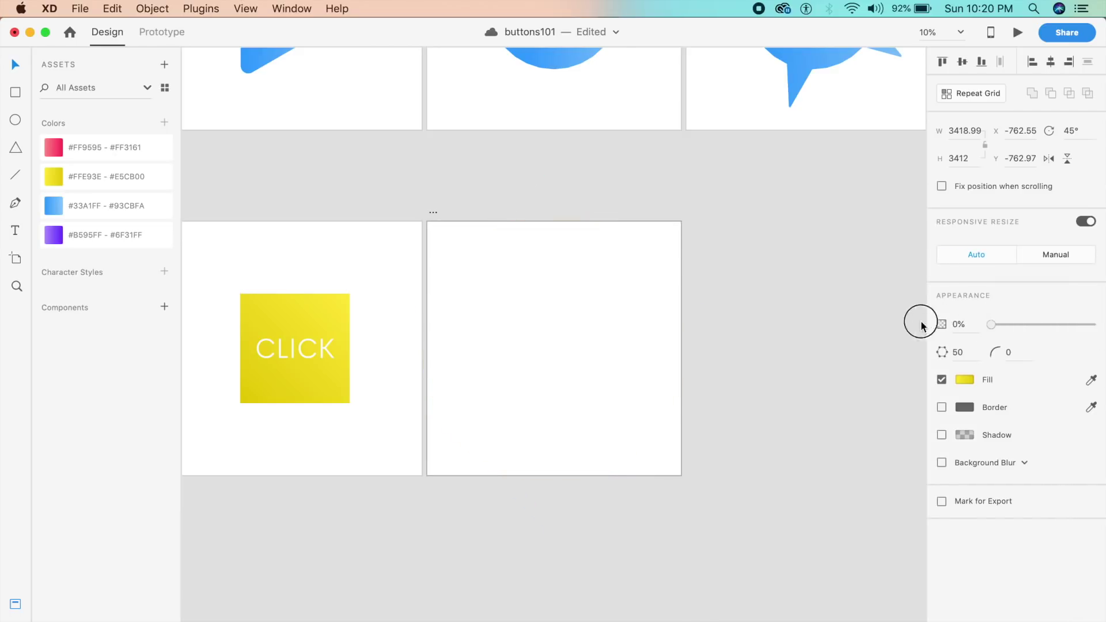
Step: In prototype mode, link the yellow CLICK square to Artboard – 8 with a Tap trigger, Auto-Animate action and Snap easing
drag(636, 527, 735, 466)
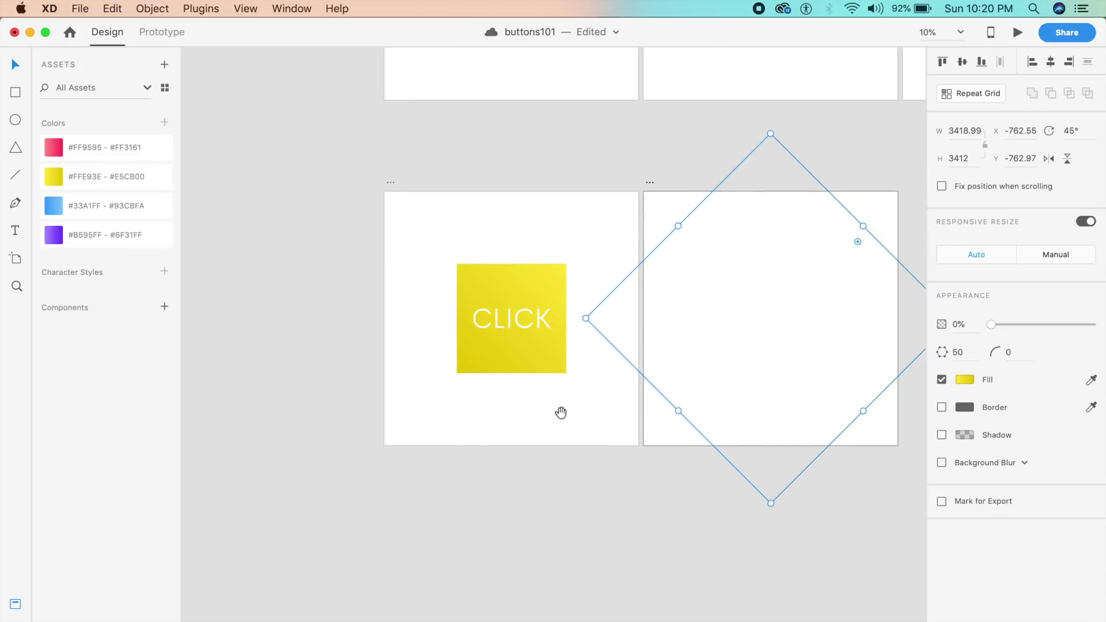
click(162, 31)
click(535, 299)
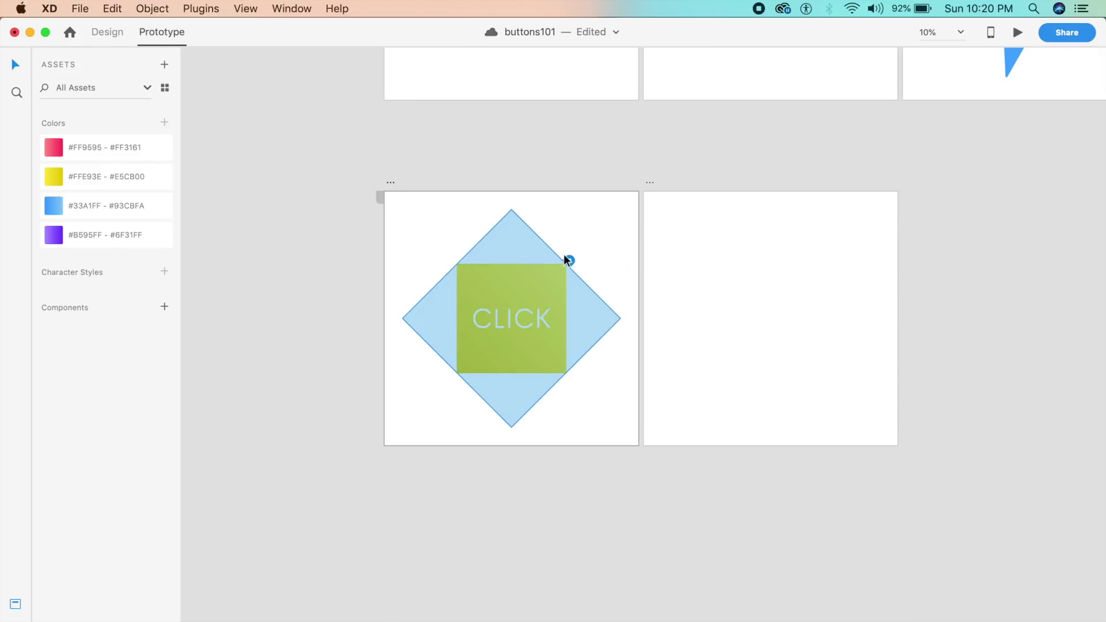
drag(568, 262, 701, 270)
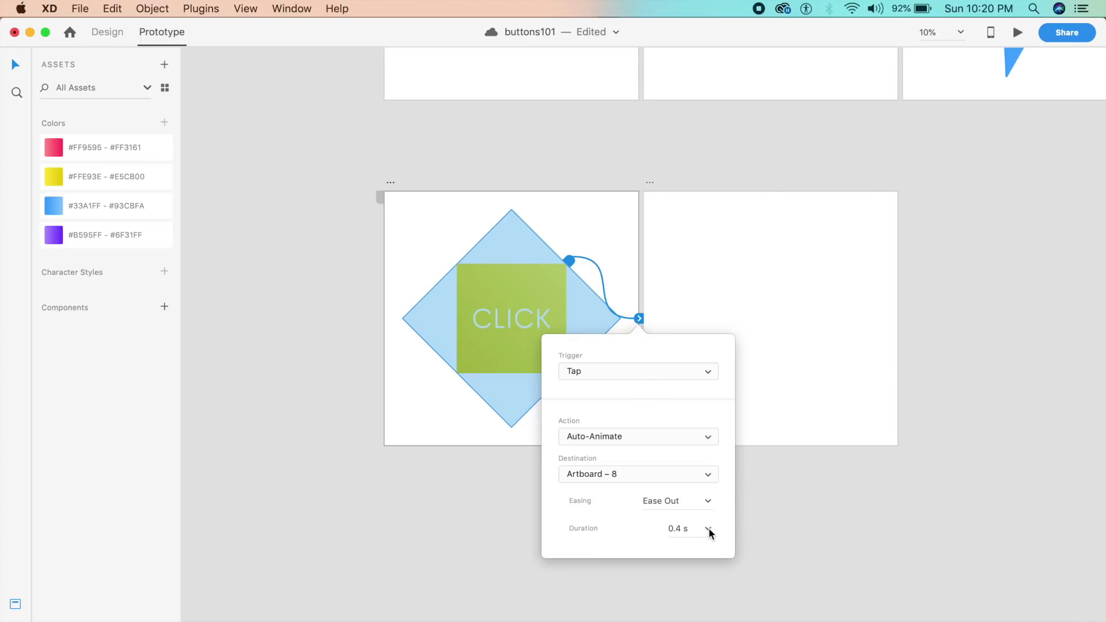
click(710, 502)
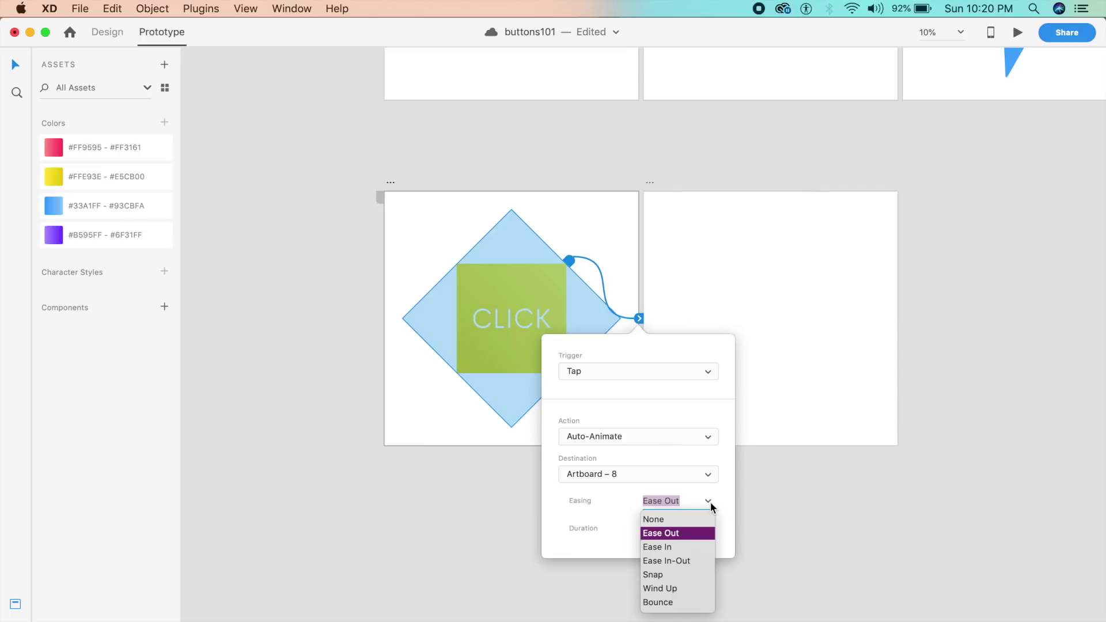
click(671, 574)
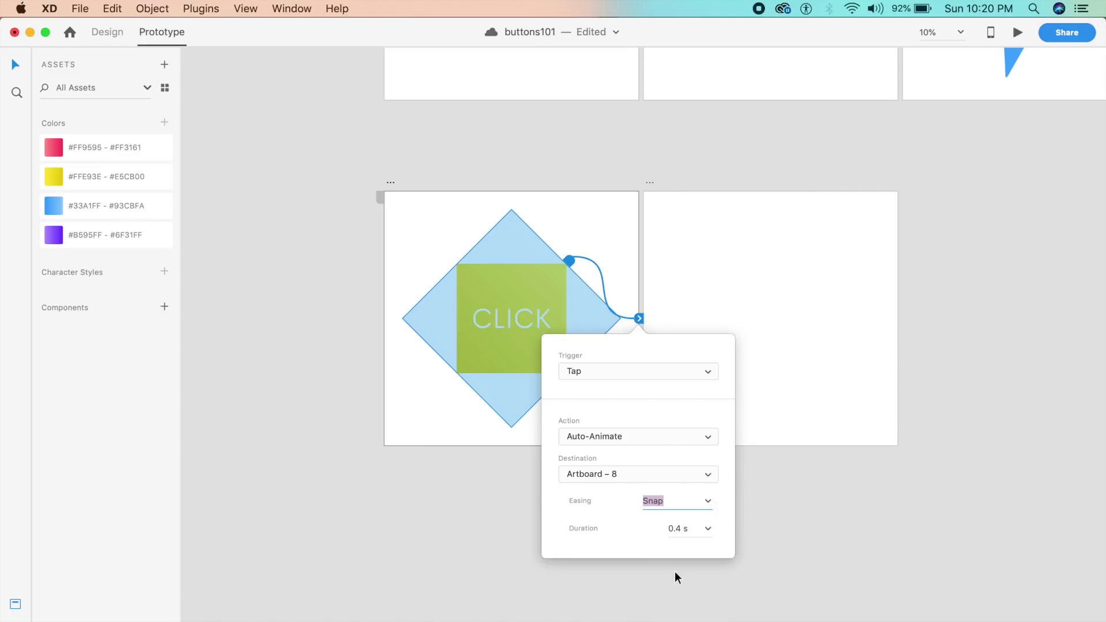
Step: Link the faded copy artboard back to Artboard – 7 with a Time trigger, 0.2 s delay, Auto-Animate and Snap easing
click(811, 355)
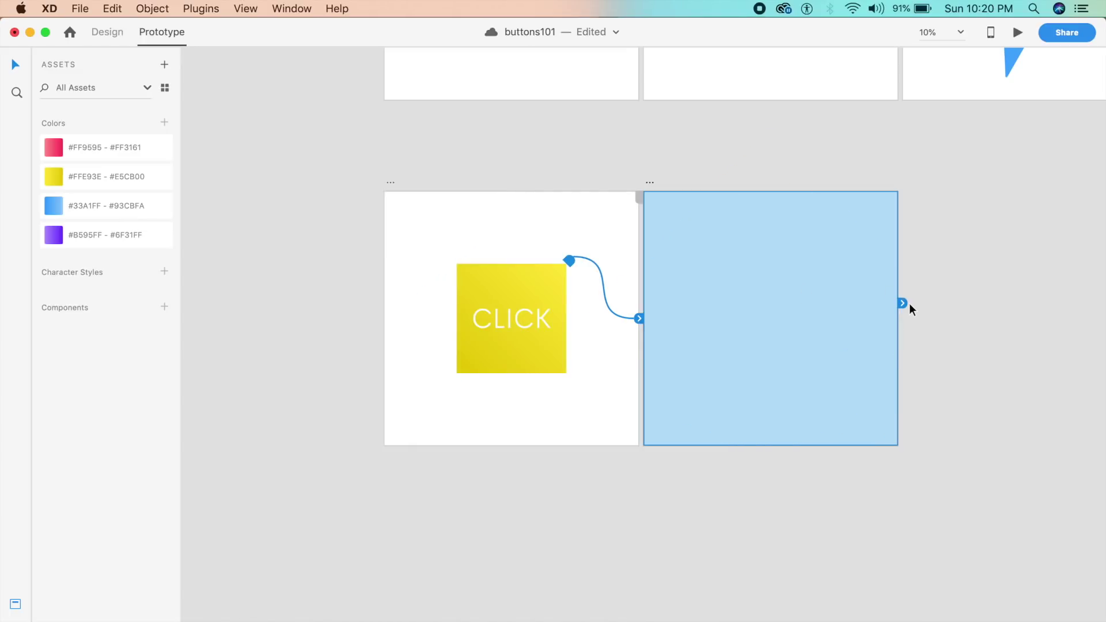
drag(902, 303, 579, 433)
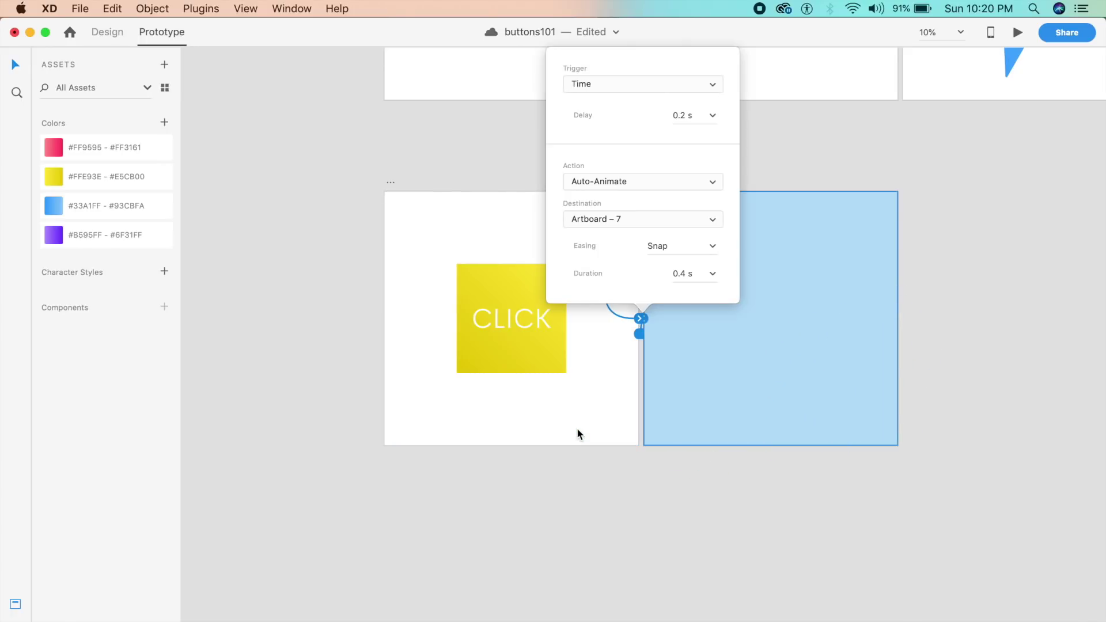
click(711, 116)
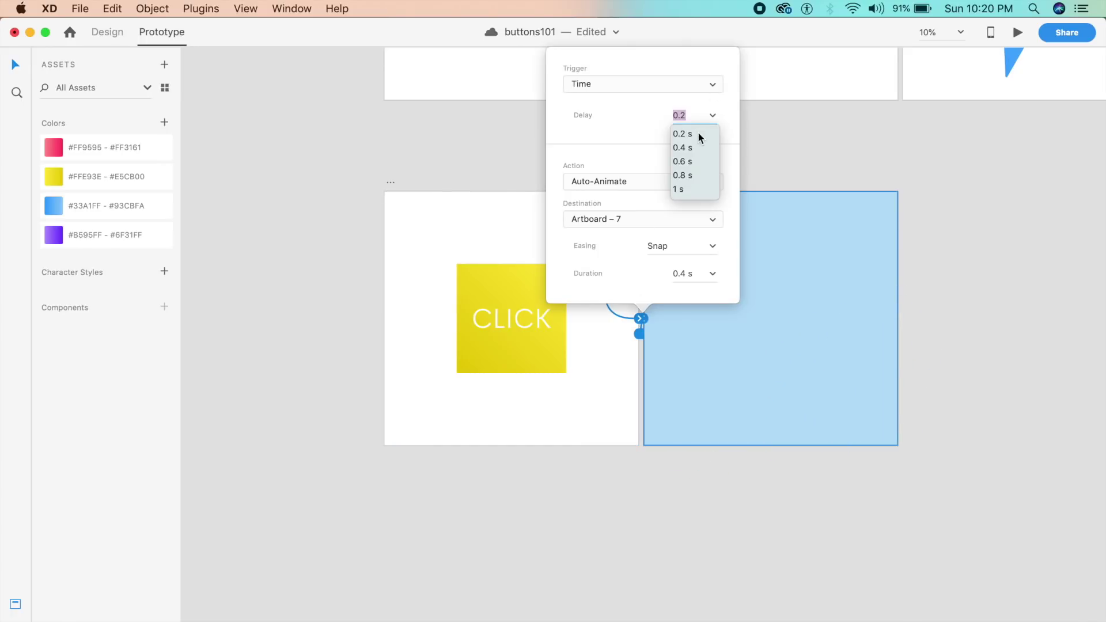
text(0.)
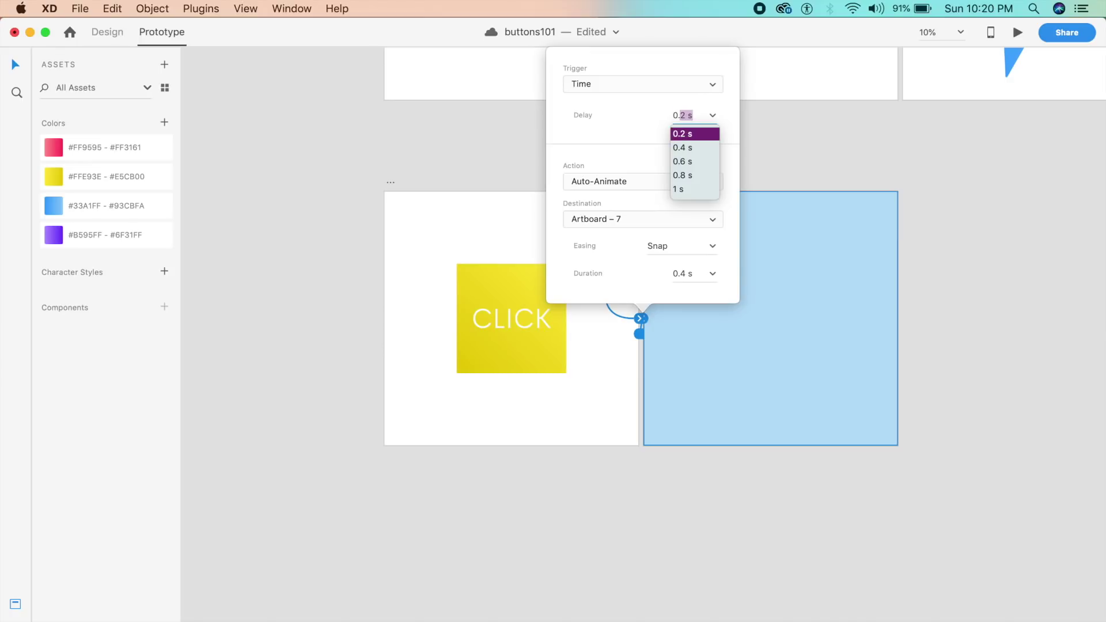
text(2)
key(Return)
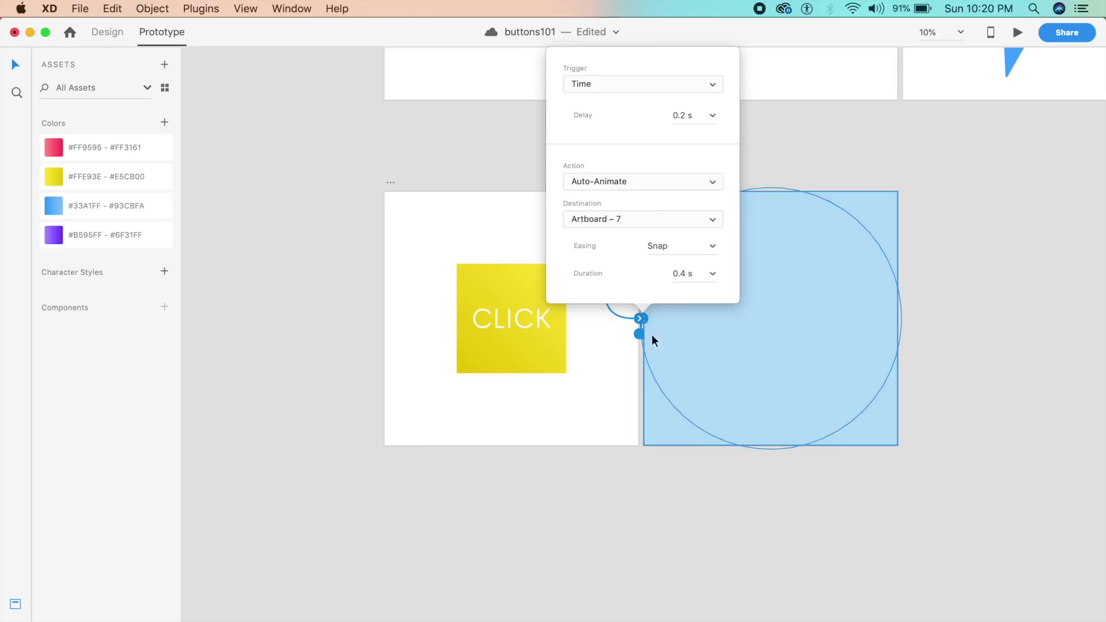
Step: Preview the prototype from the CLICK artboard and test the yellow button's expand-and-fade animation several times
click(567, 424)
click(1017, 32)
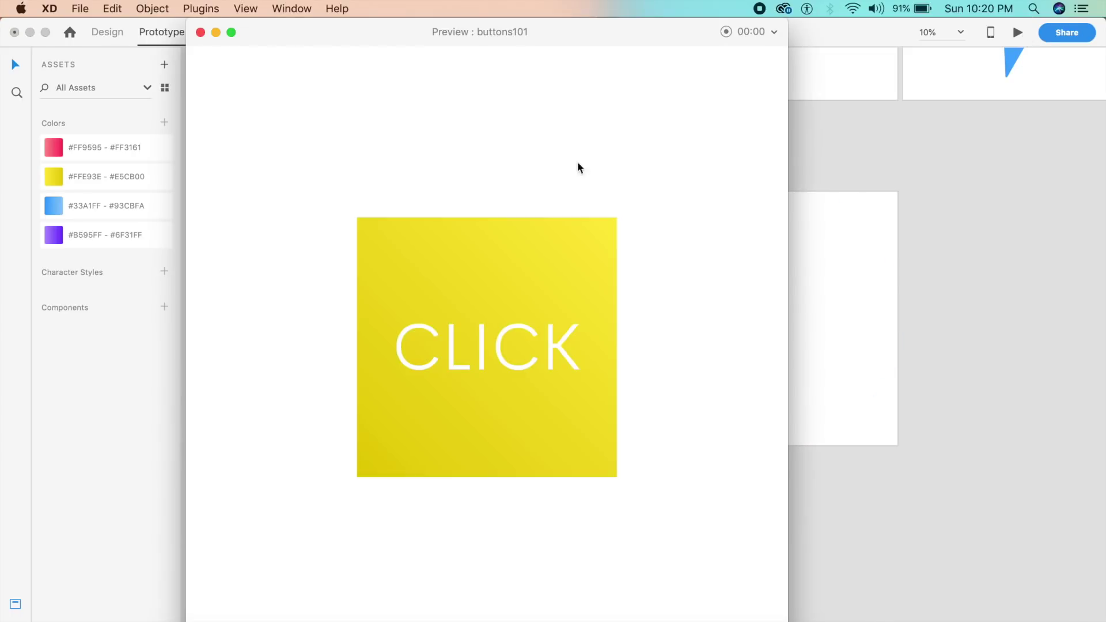
drag(542, 27, 610, 22)
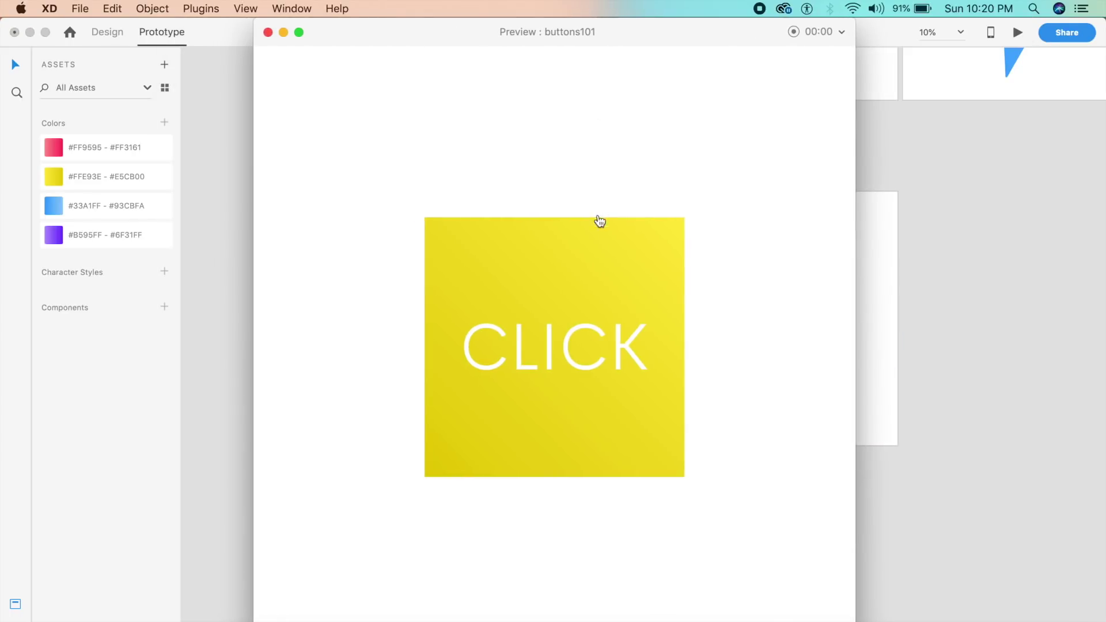
click(598, 339)
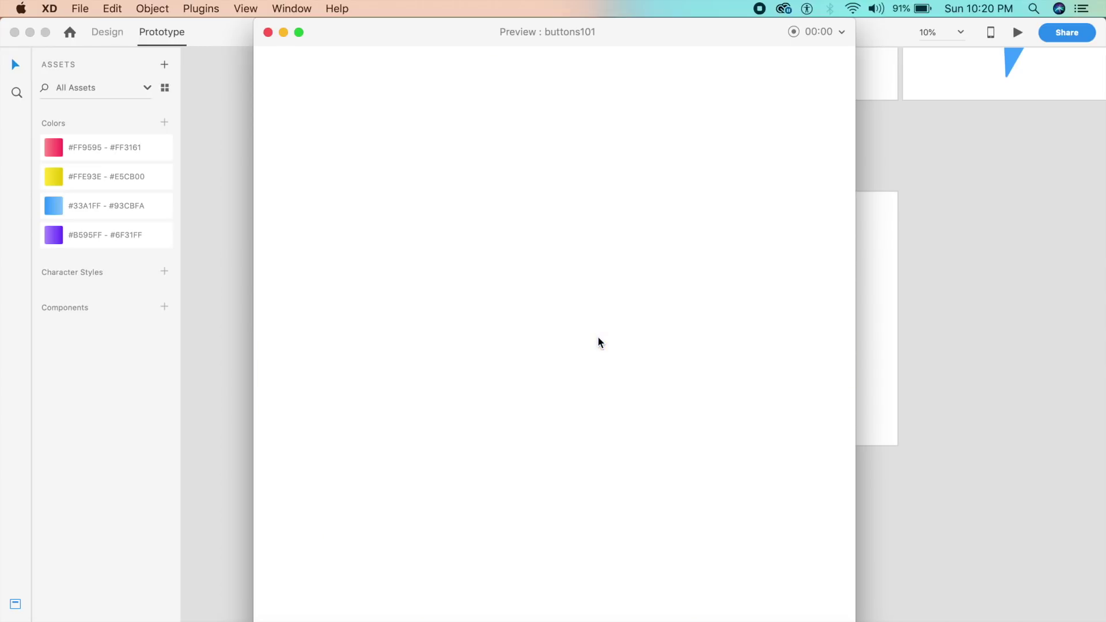
click(597, 339)
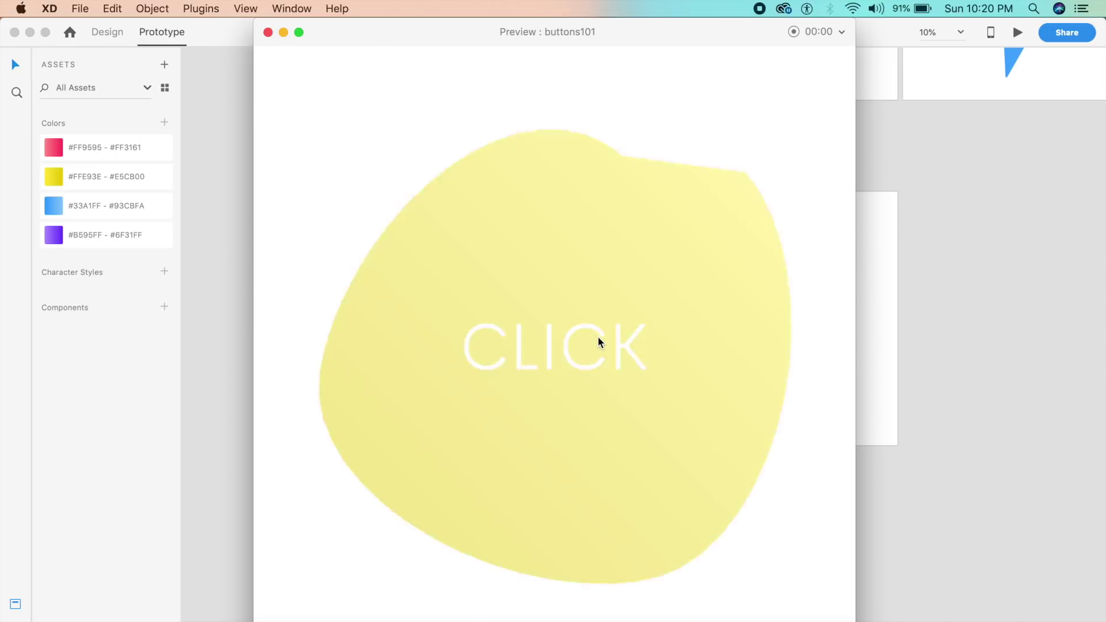
click(594, 338)
click(594, 338)
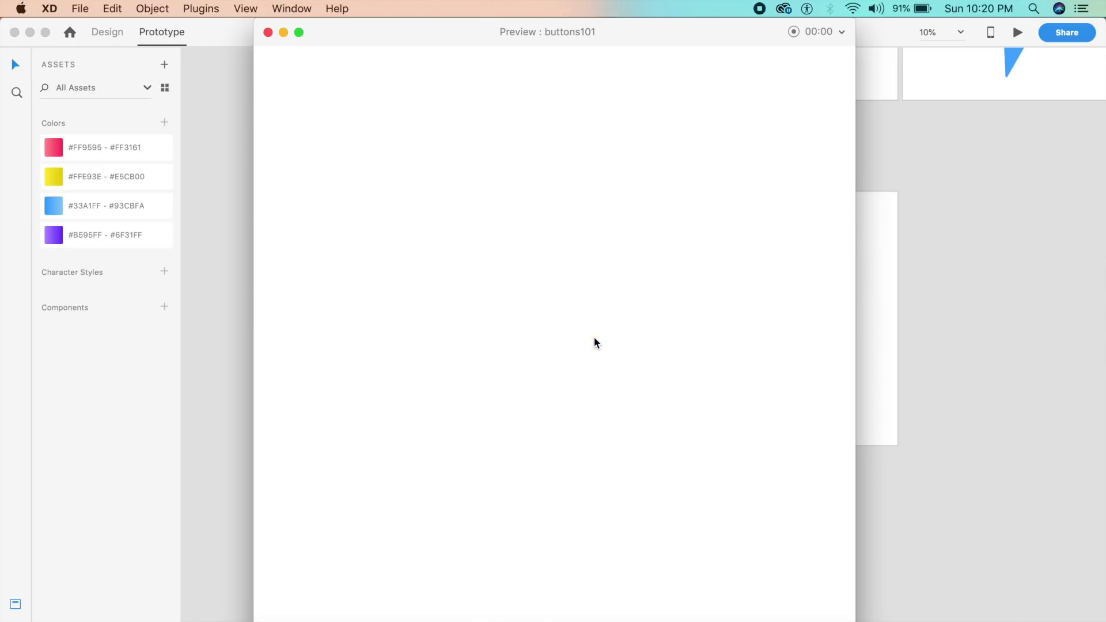
click(594, 338)
click(594, 338)
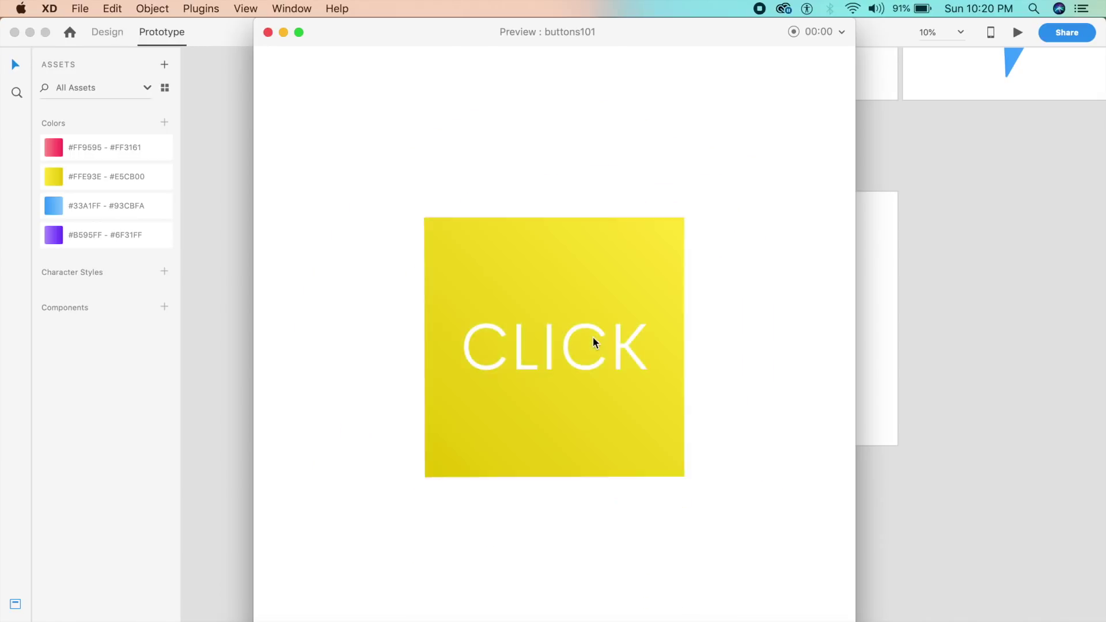
click(593, 338)
click(594, 339)
click(594, 342)
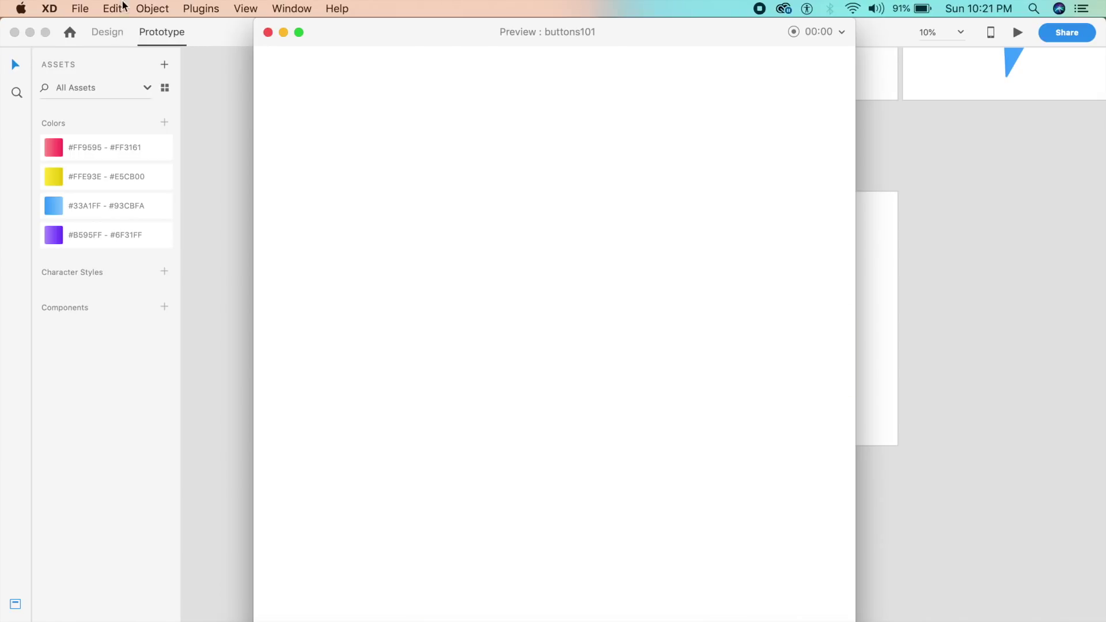
click(268, 32)
Step: Preview the combined artboard holding all three buttons and test the plus, play/pause and CLICK animations
key(super+minus)
drag(432, 100, 462, 339)
drag(560, 74, 545, 247)
click(632, 405)
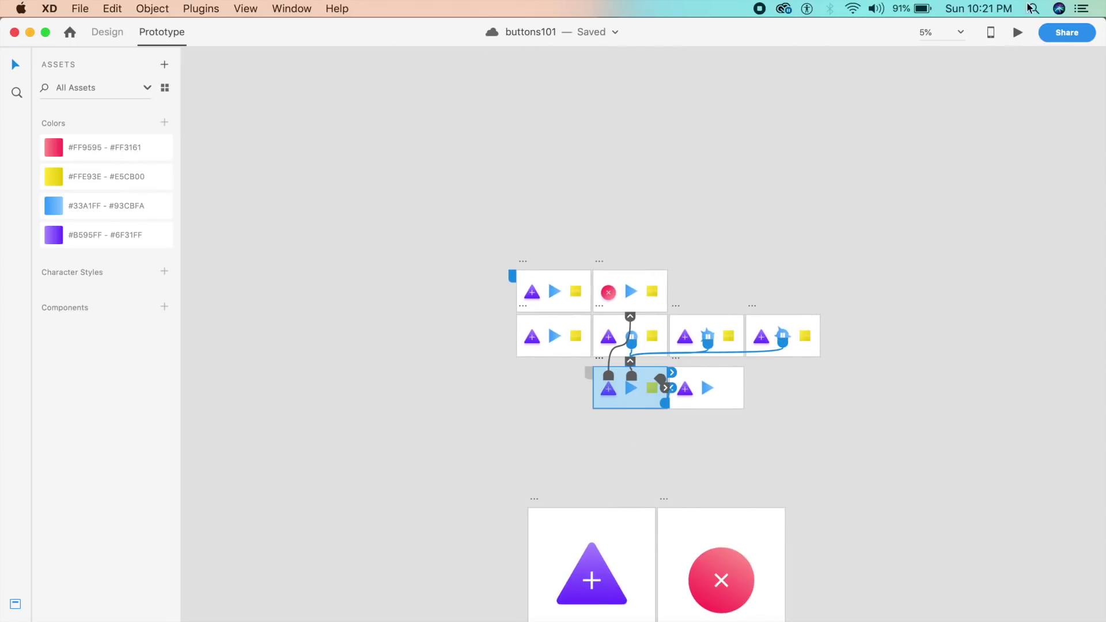
click(1018, 33)
click(318, 404)
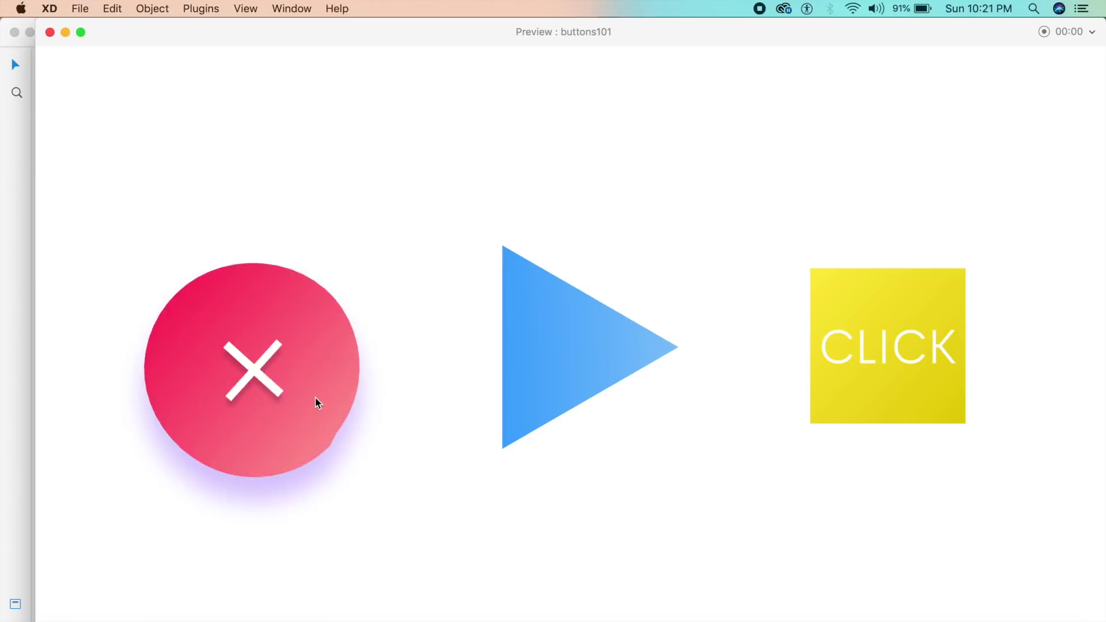
click(256, 387)
click(249, 382)
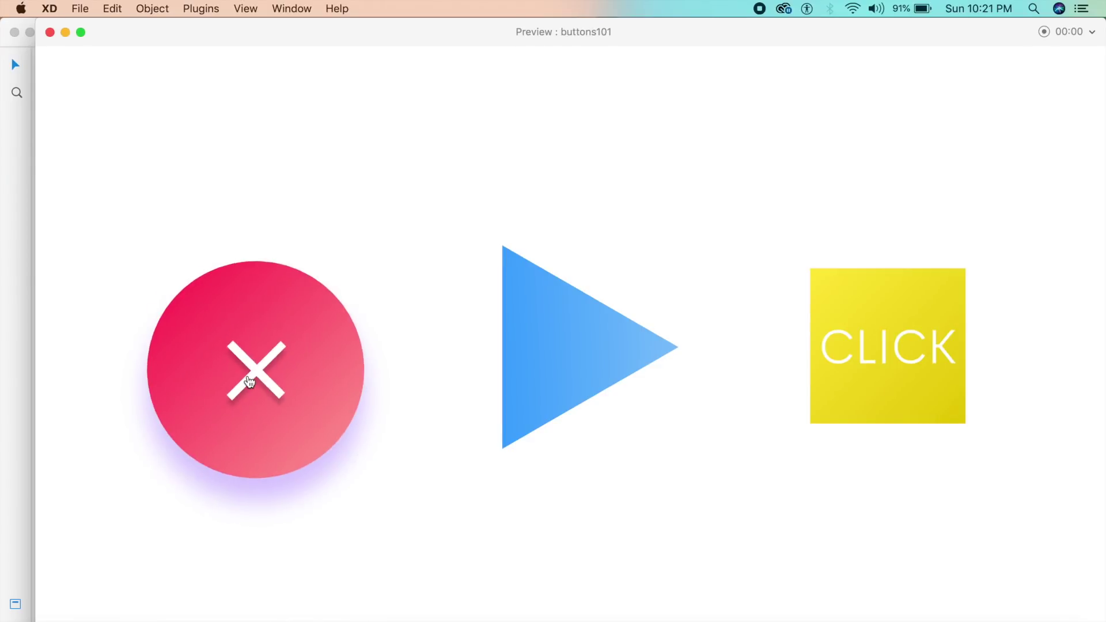
click(249, 382)
click(611, 365)
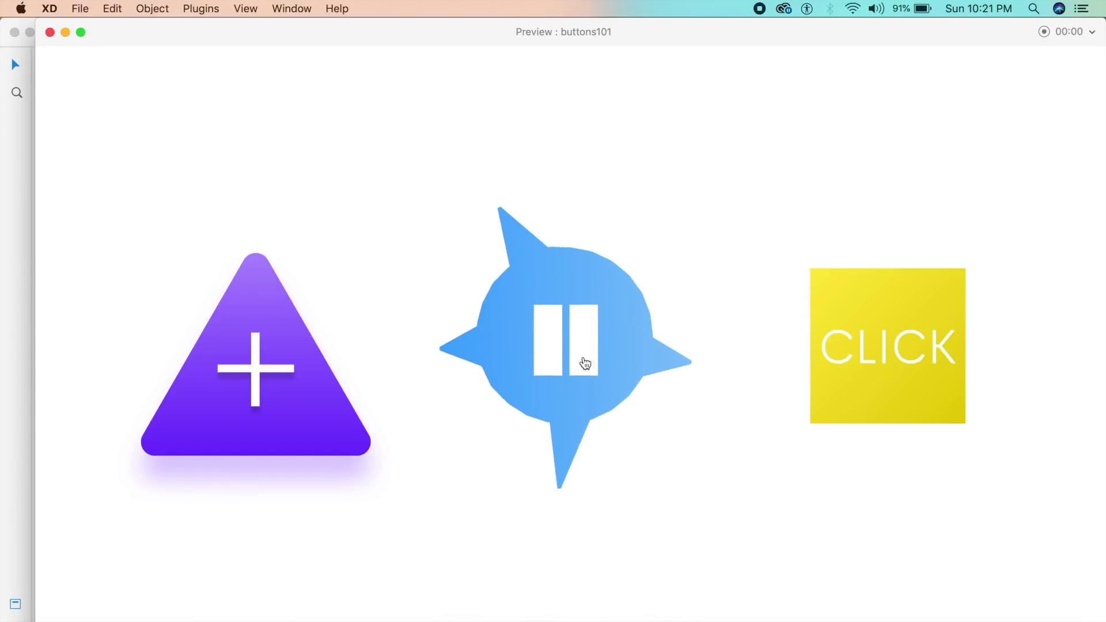
click(589, 361)
click(849, 358)
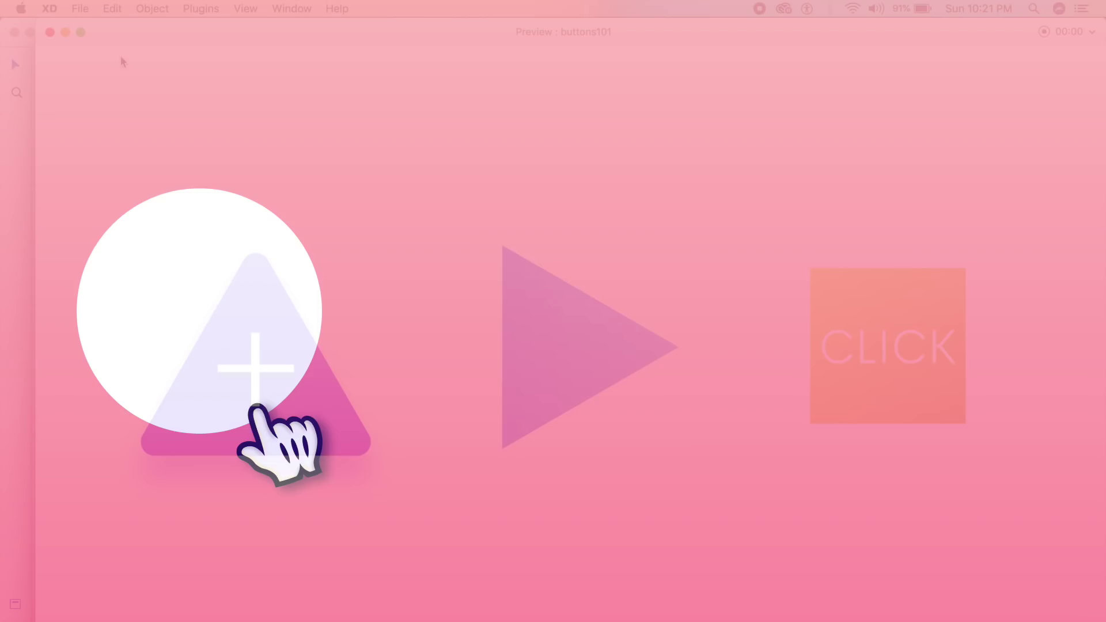